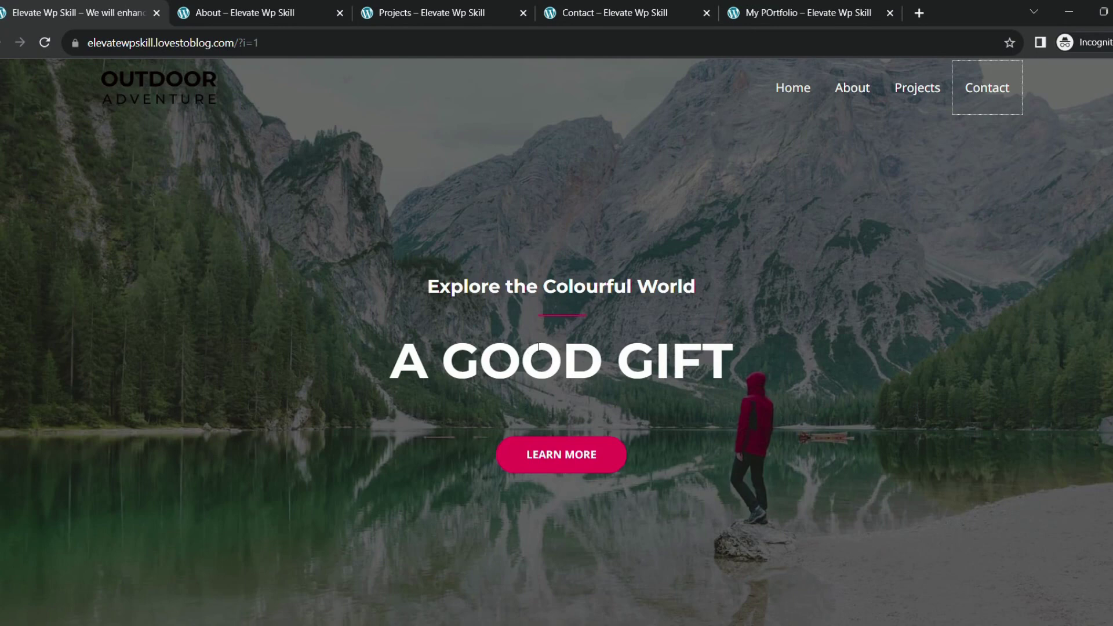
Scroll through the site's current page to review its content.
scroll(540, 346, "down", 5)
scroll(540, 347, "up", 5)
scroll(539, 345, "down", 7)
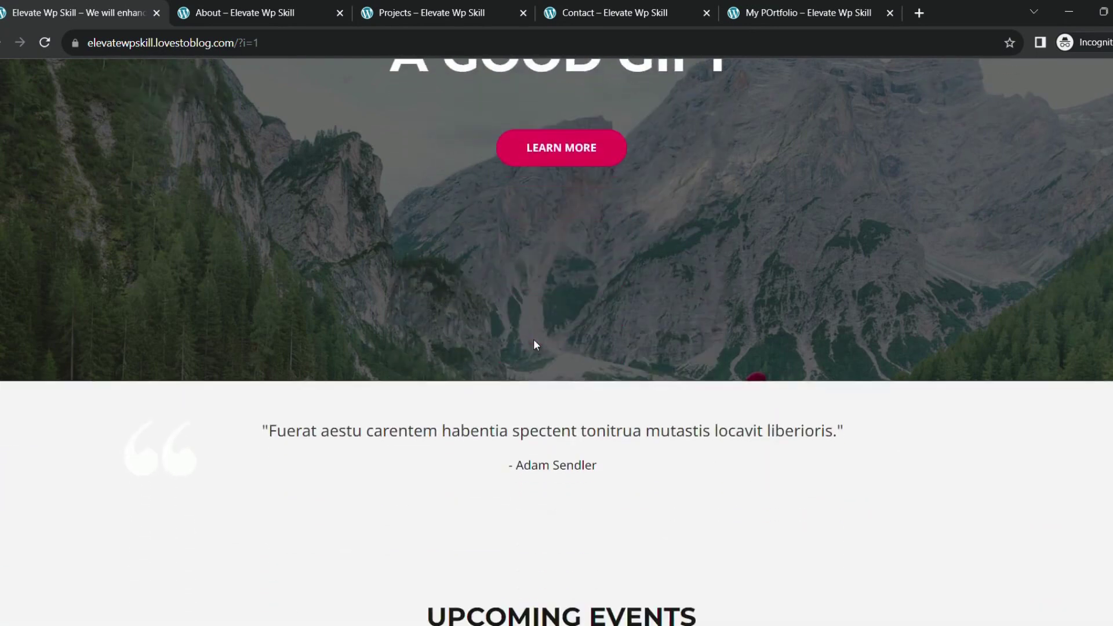
scroll(536, 345, "down", 12)
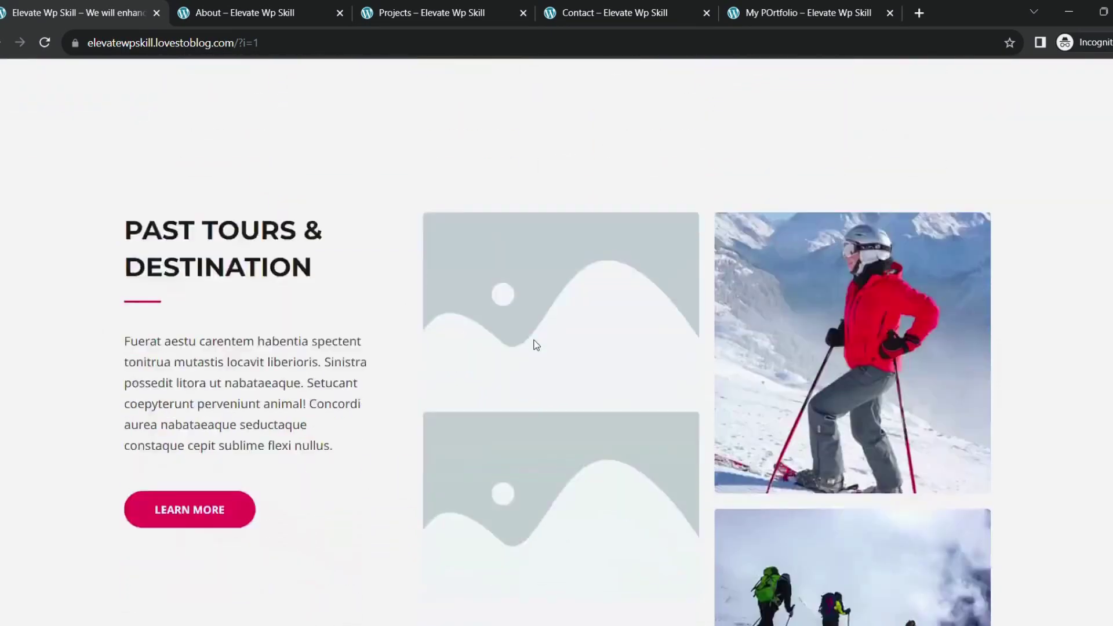
scroll(536, 345, "up", 3)
scroll(536, 345, "down", 4)
scroll(535, 345, "up", 12)
scroll(534, 345, "up", 4)
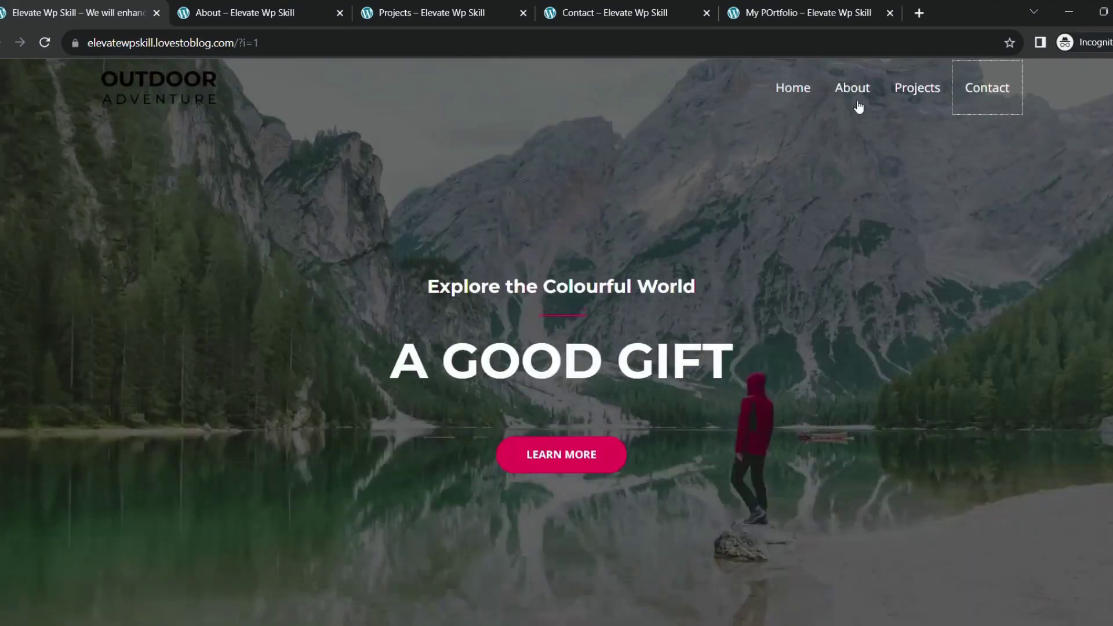
Browse the site's About, Projects and Contact pages.
left_click(287, 17)
scroll(624, 283, "down", 12)
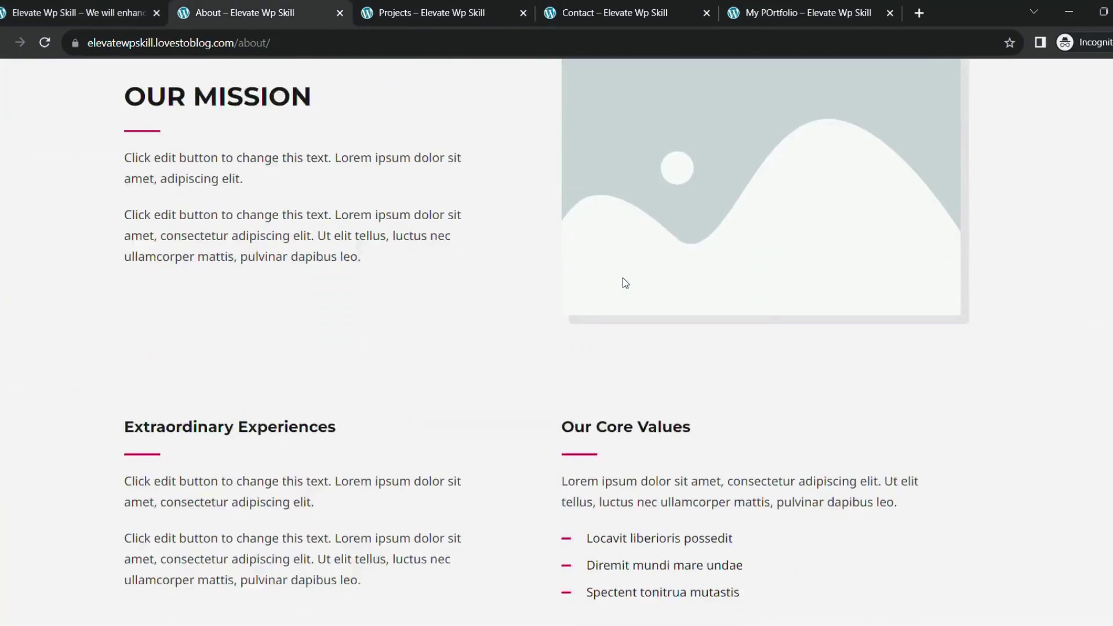
scroll(623, 283, "up", 12)
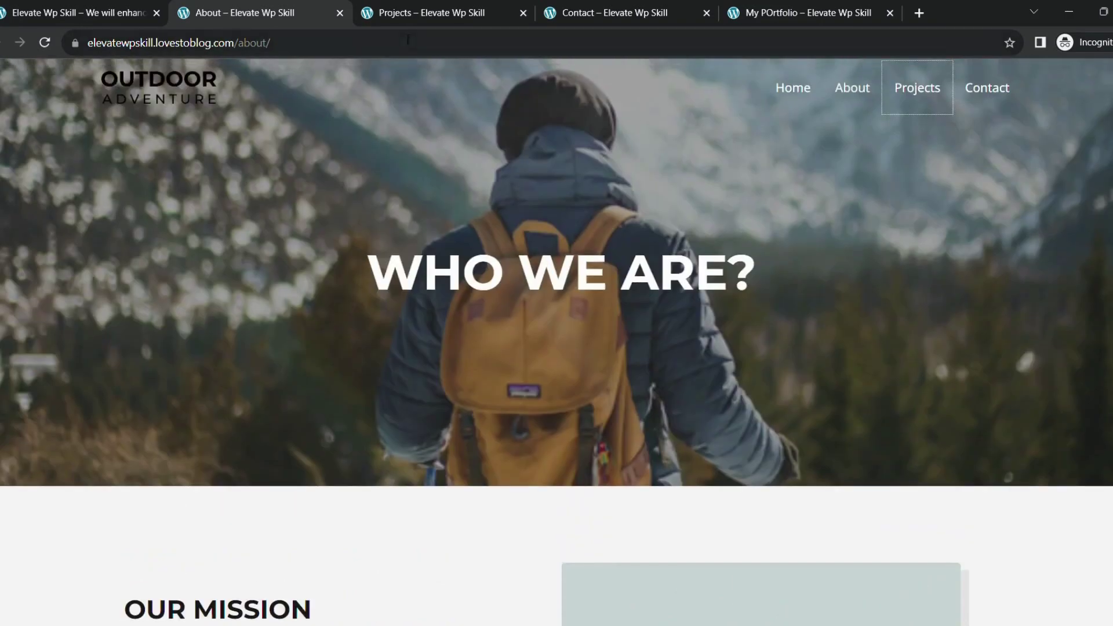
left_click(415, 15)
scroll(539, 241, "down", 12)
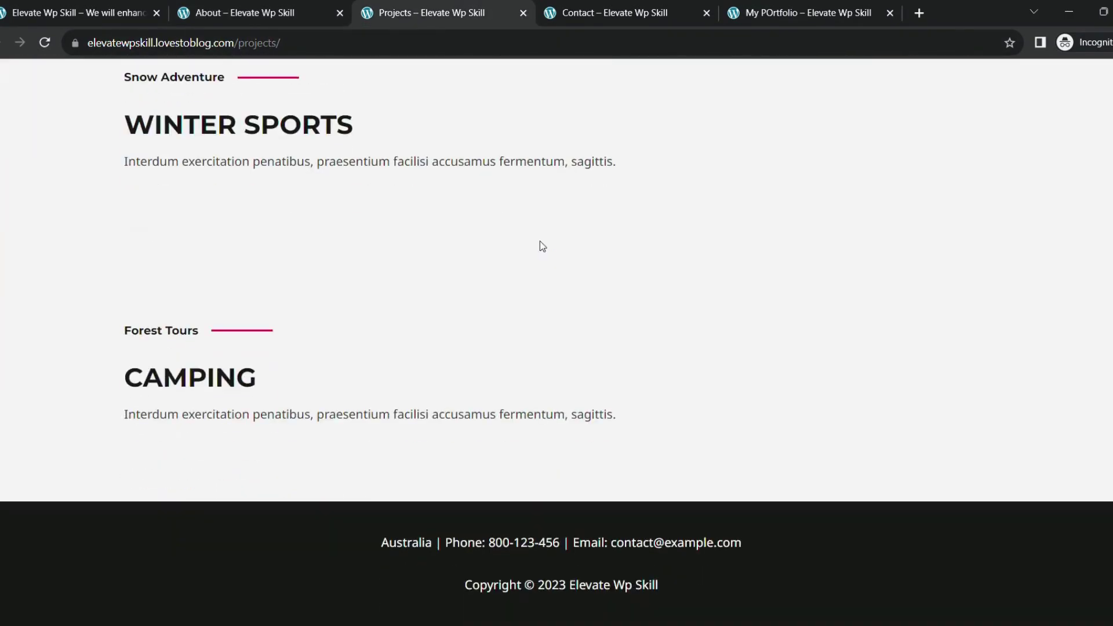
scroll(576, 99, "up", 5)
left_click(589, 11)
scroll(579, 261, "down", 8)
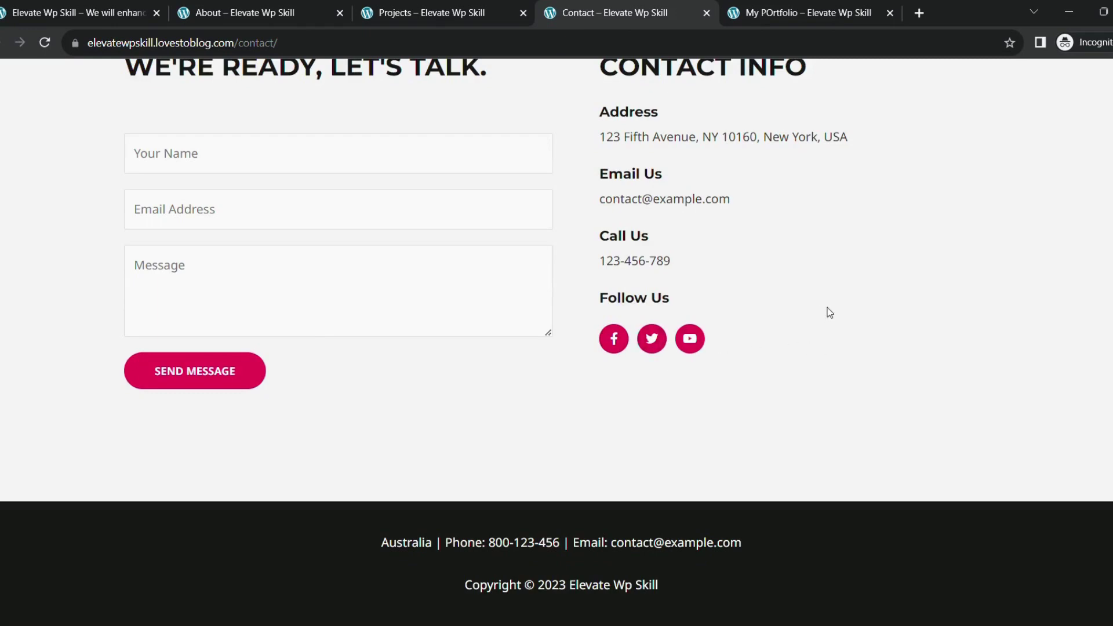
Review the My Portfolio page's heading, testimonial cards, Google map and footer.
left_click(779, 16)
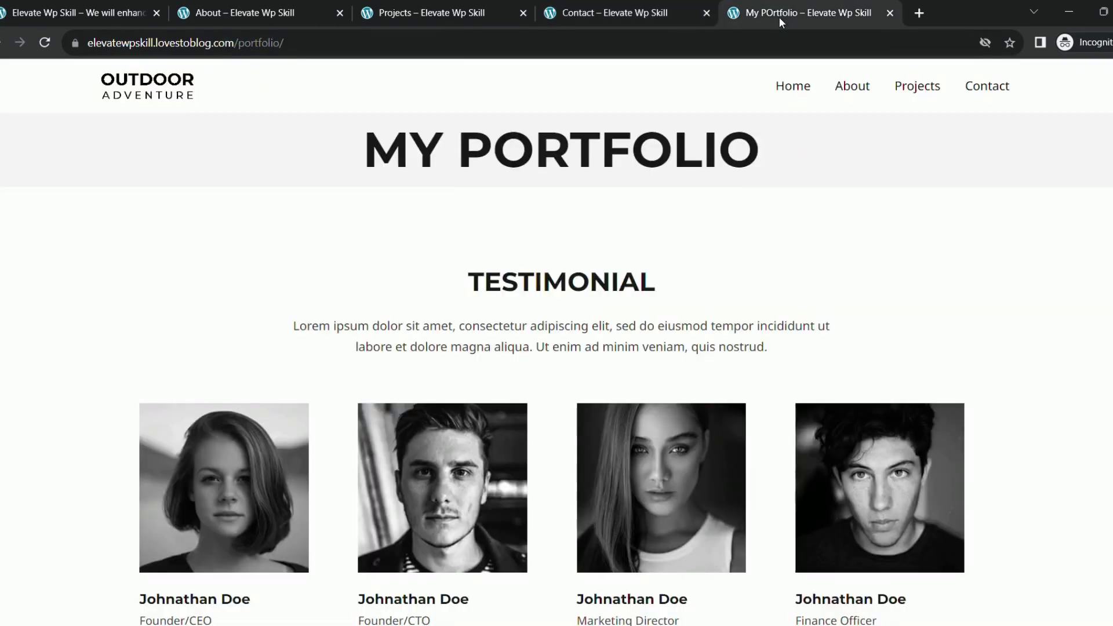
scroll(337, 305, "down", 8)
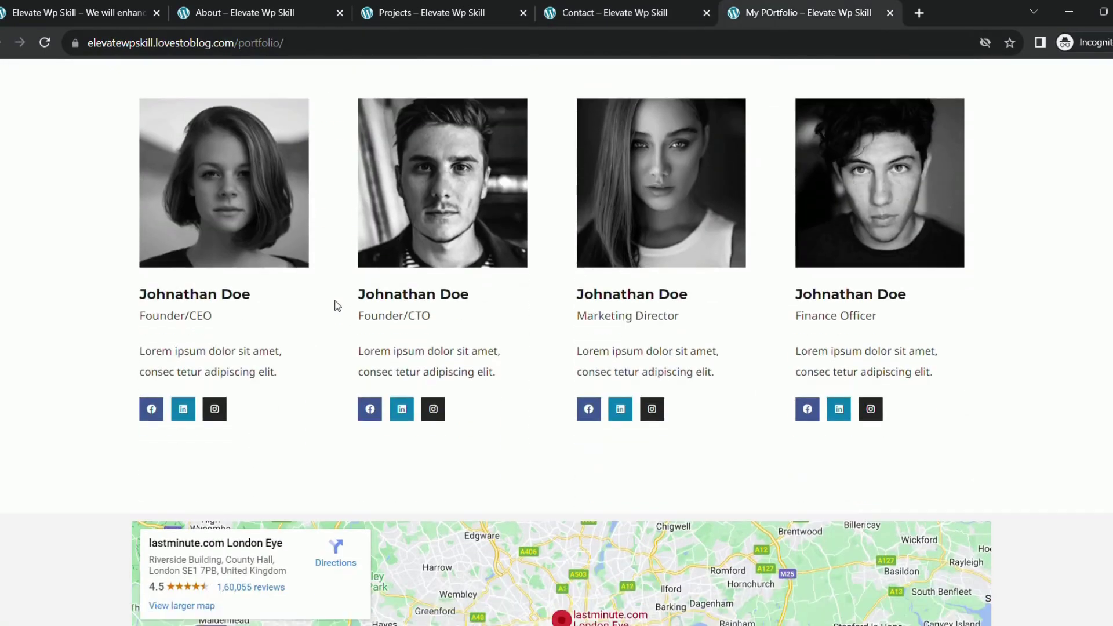
scroll(336, 306, "down", 1)
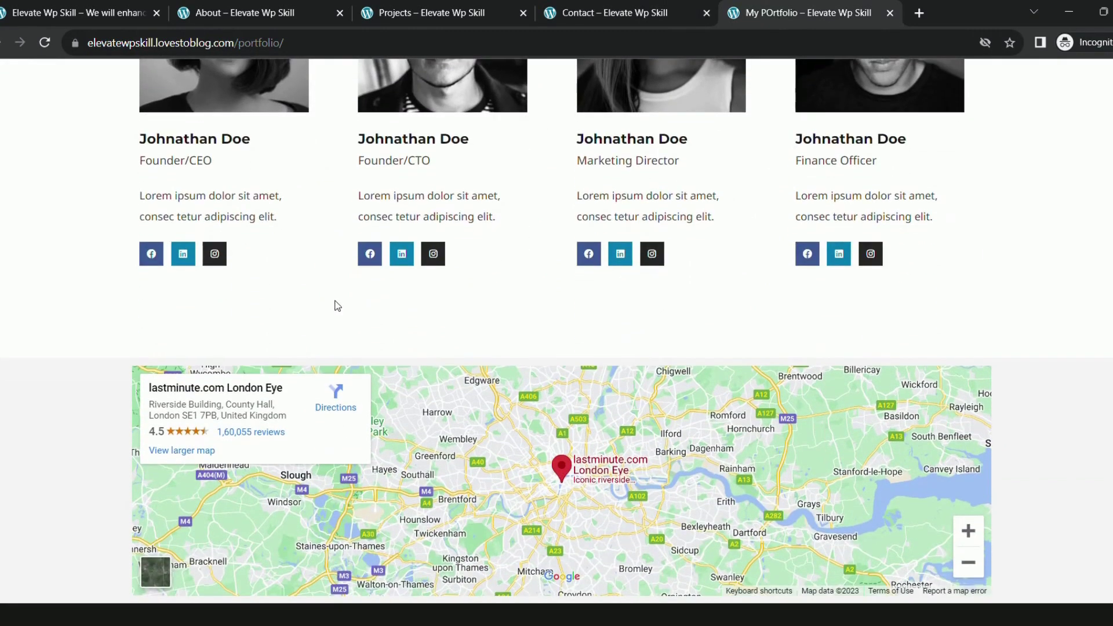
scroll(339, 306, "down", 2)
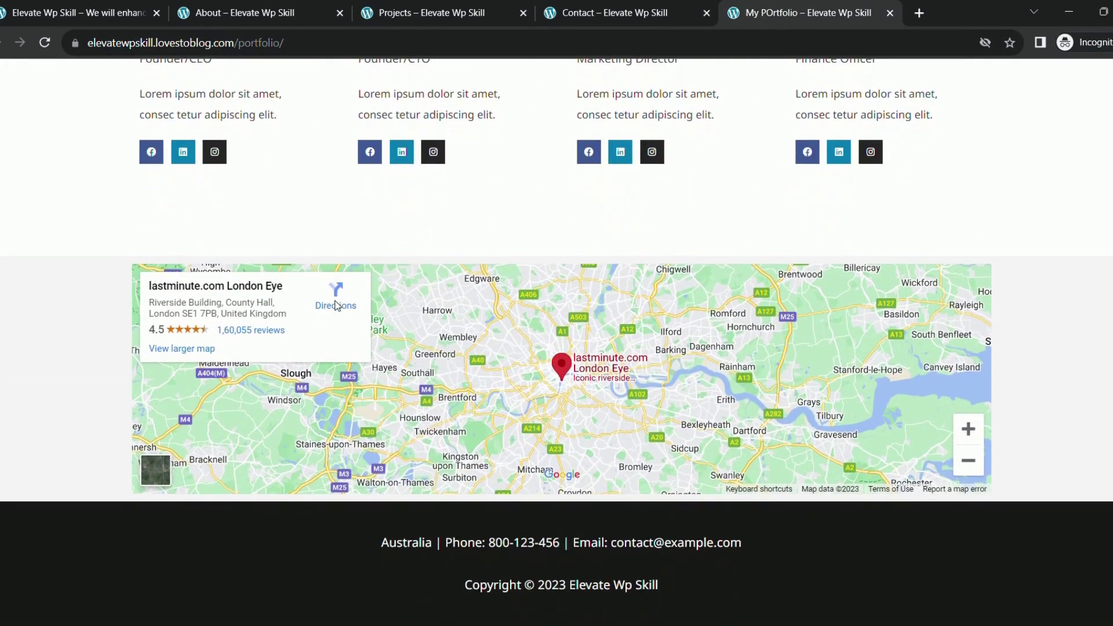
scroll(336, 305, "up", 9)
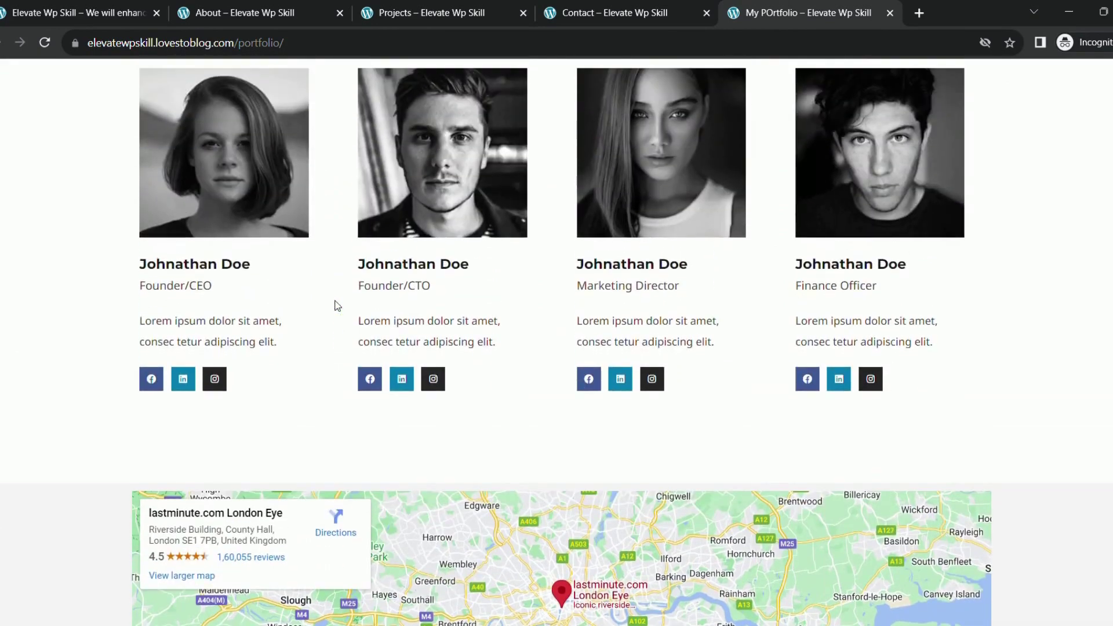
scroll(337, 306, "up", 1)
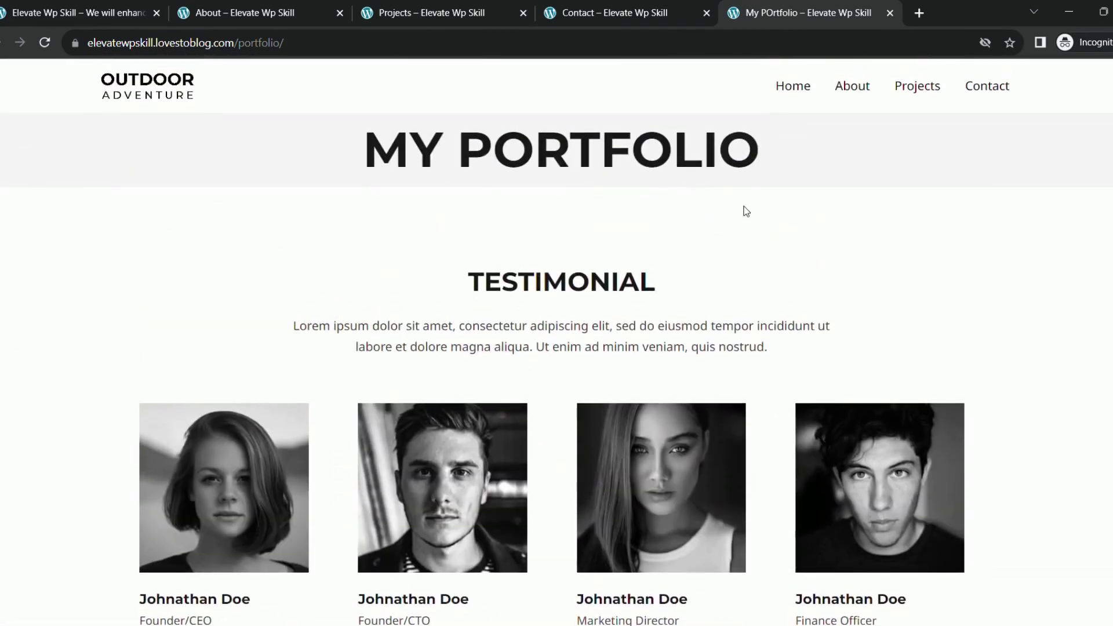
scroll(711, 276, "down", 10)
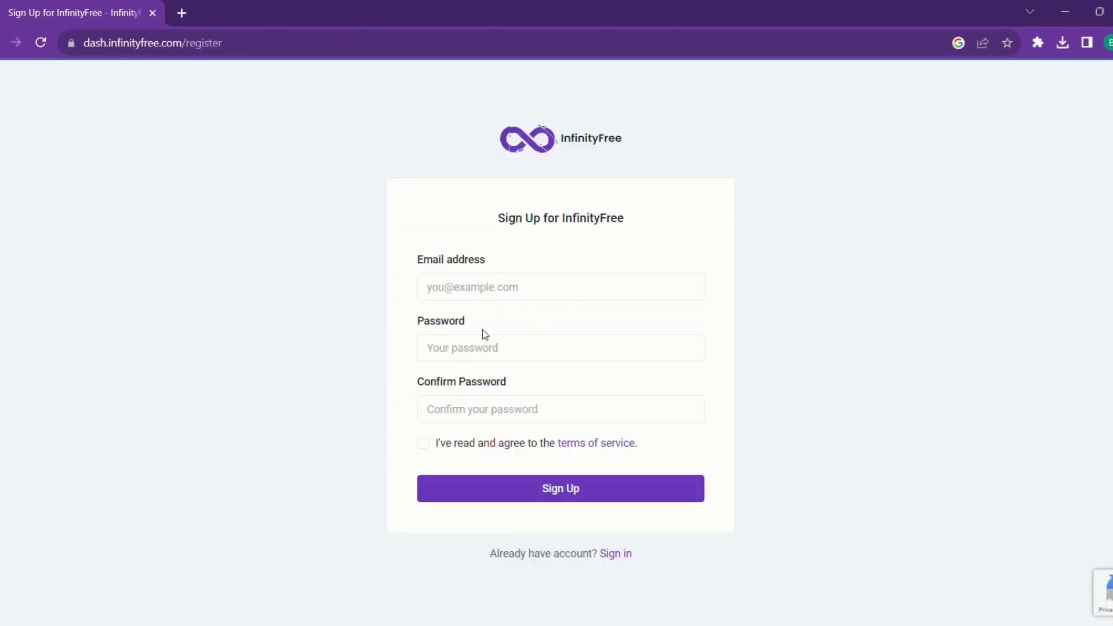
Start entering the e-mail address in the InfinityFree Sign Up form.
left_click(483, 287)
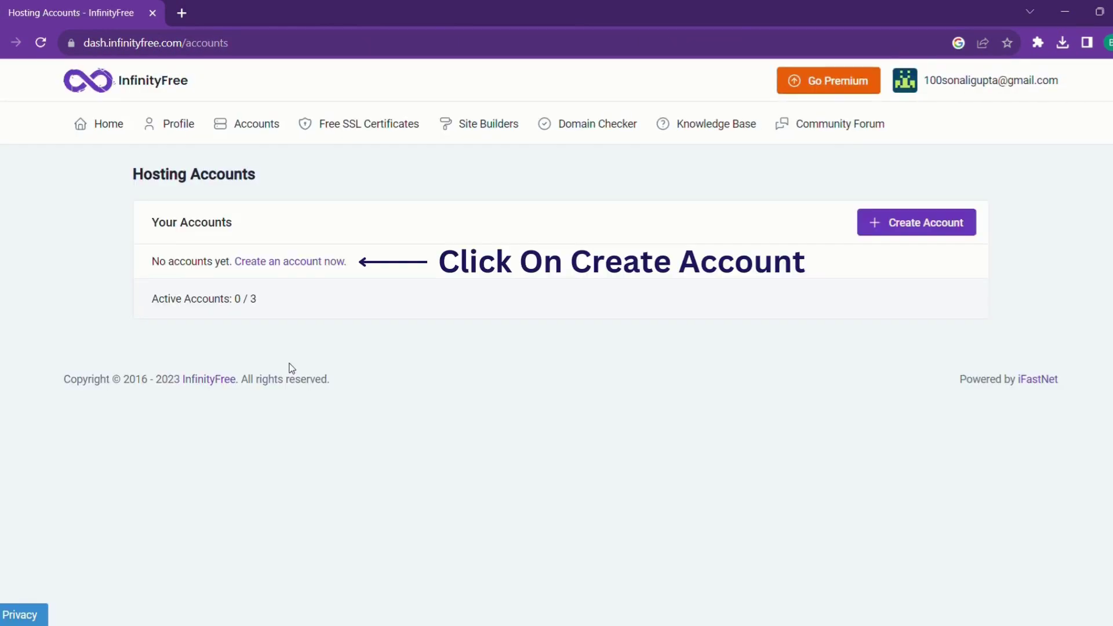
Create a hosting account with the available subdomain 'elevatewpskill' and open its control panel.
left_click(303, 262)
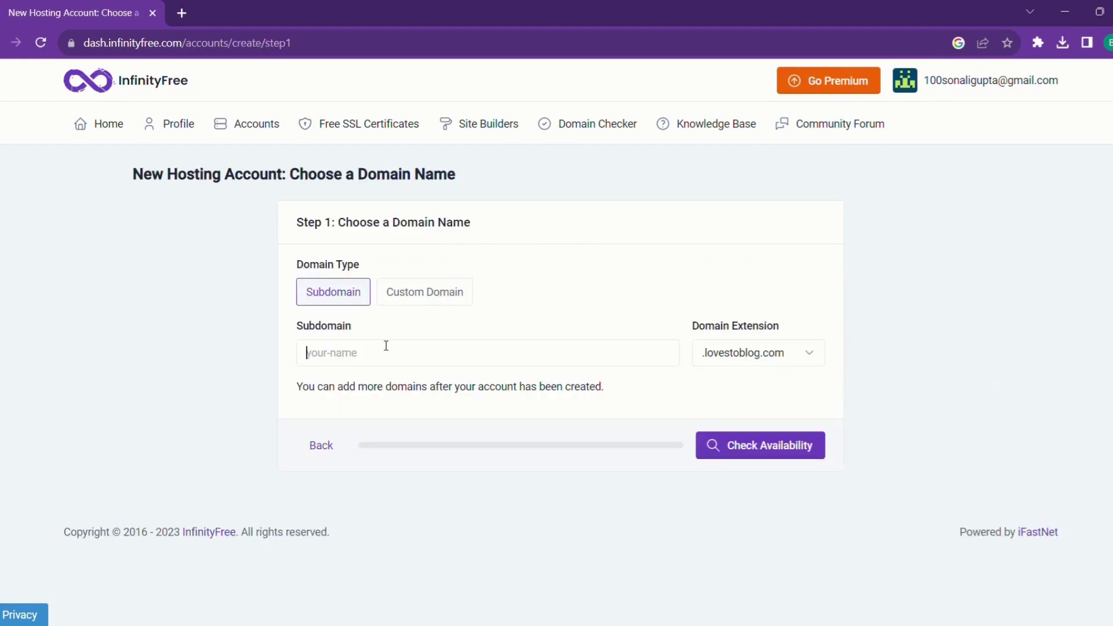
left_click(386, 347)
type("elevatewpskill")
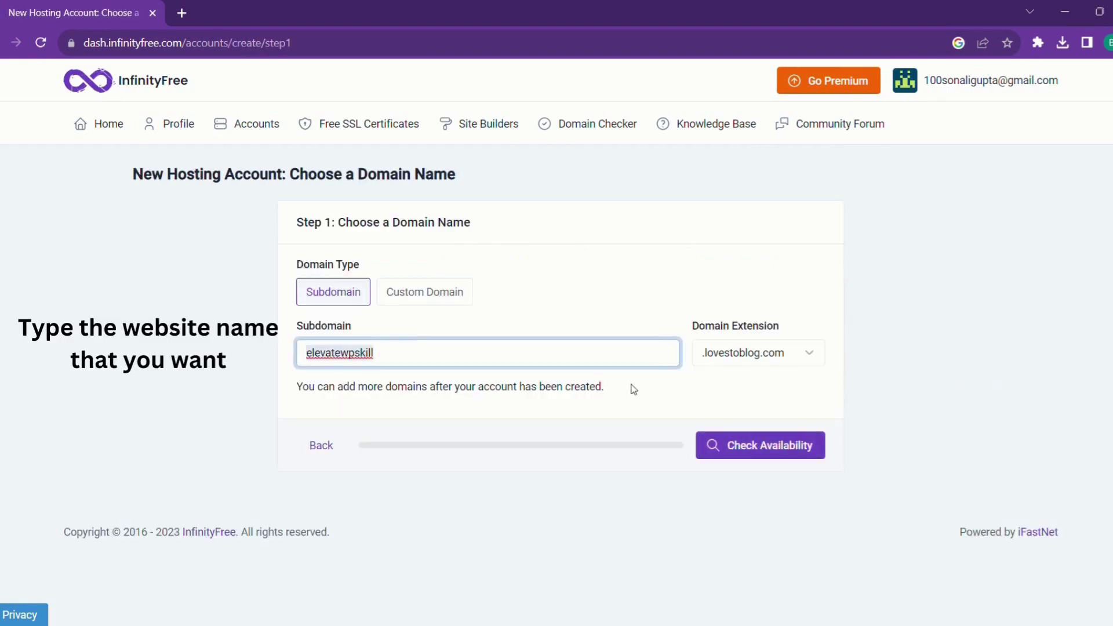
left_click(760, 445)
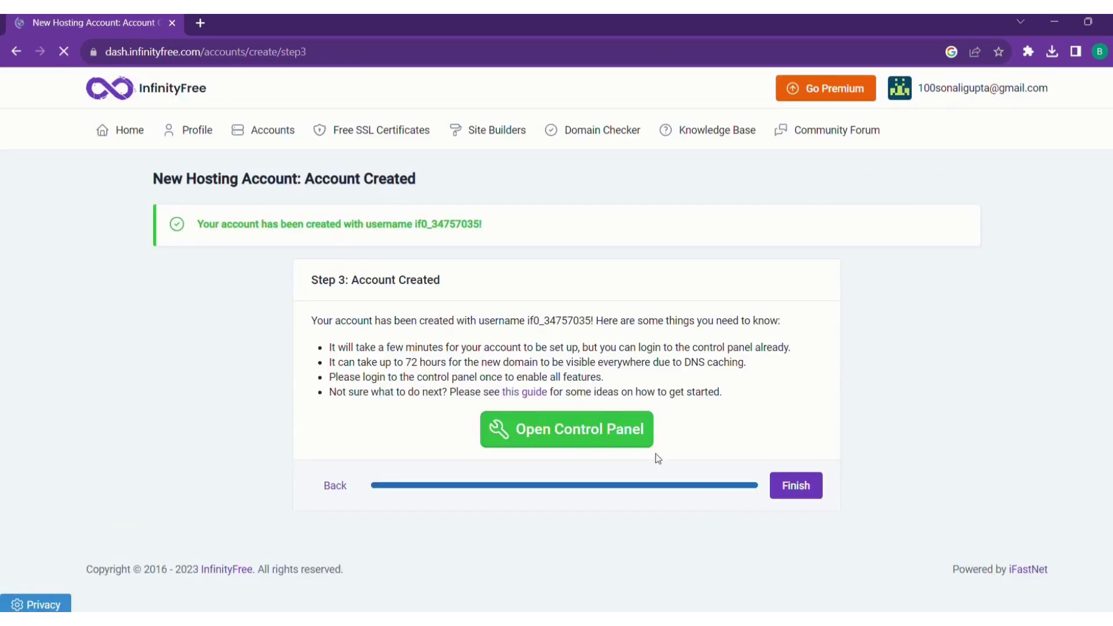
left_click(563, 428)
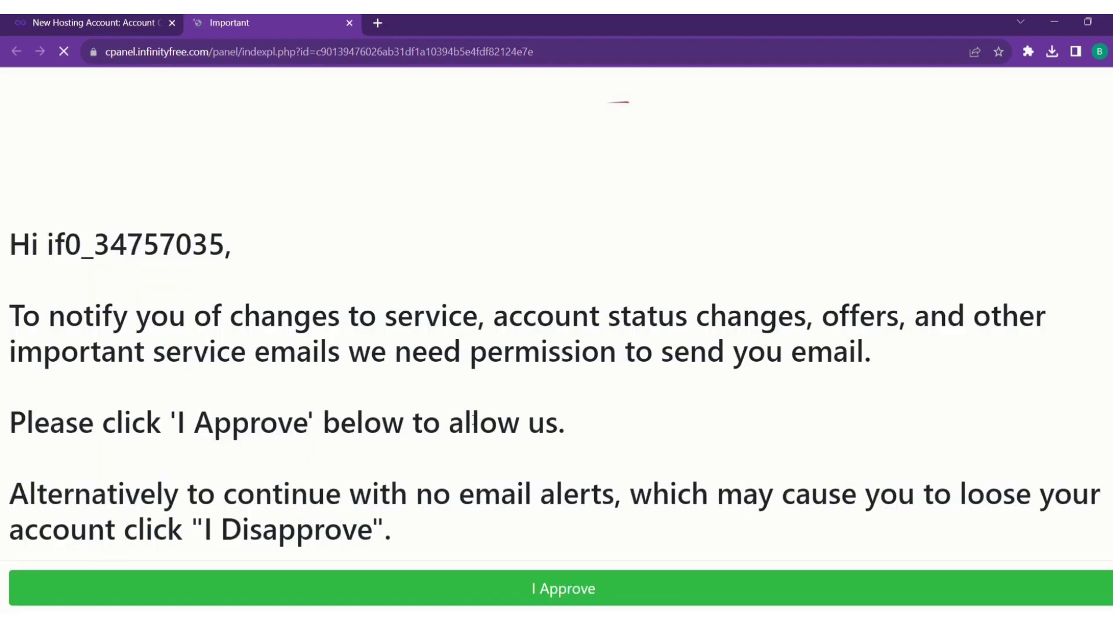
Approve InfinityFree service e-mails, then review the dashboard's 5120 MB quota and unlimited bandwidth.
scroll(499, 447, "down", 1)
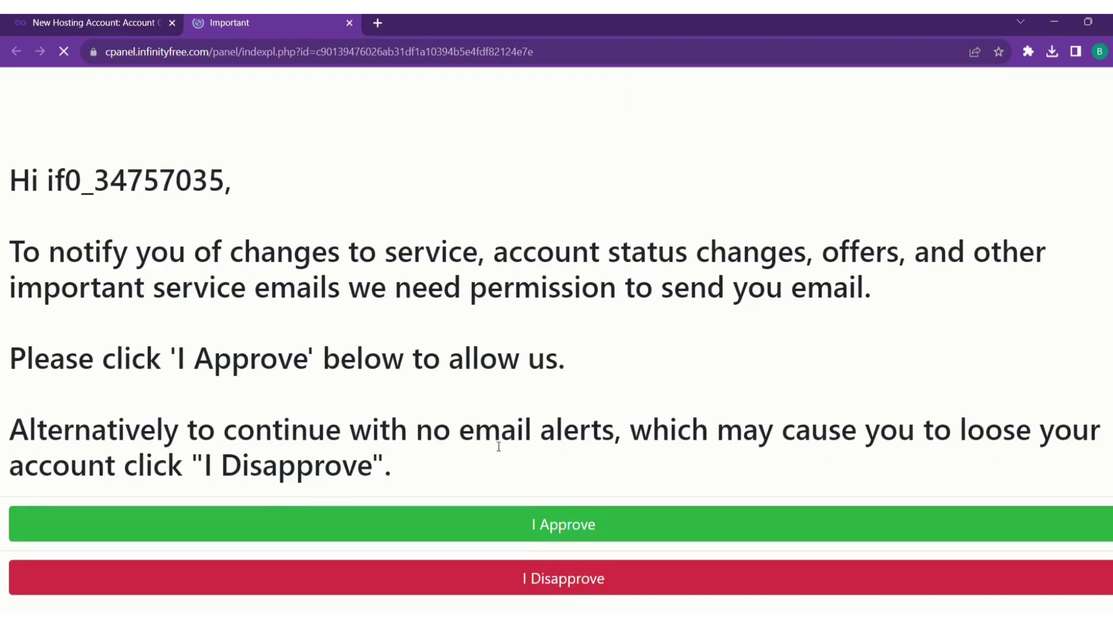
left_click(559, 525)
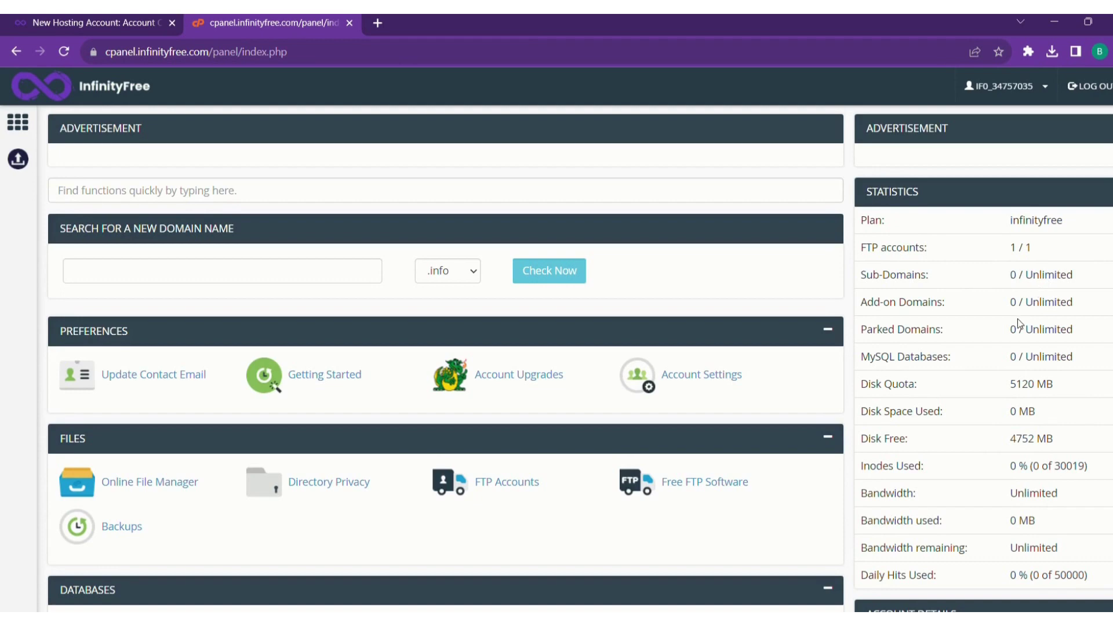
scroll(1025, 348, "down", 1)
scroll(1026, 348, "down", 1)
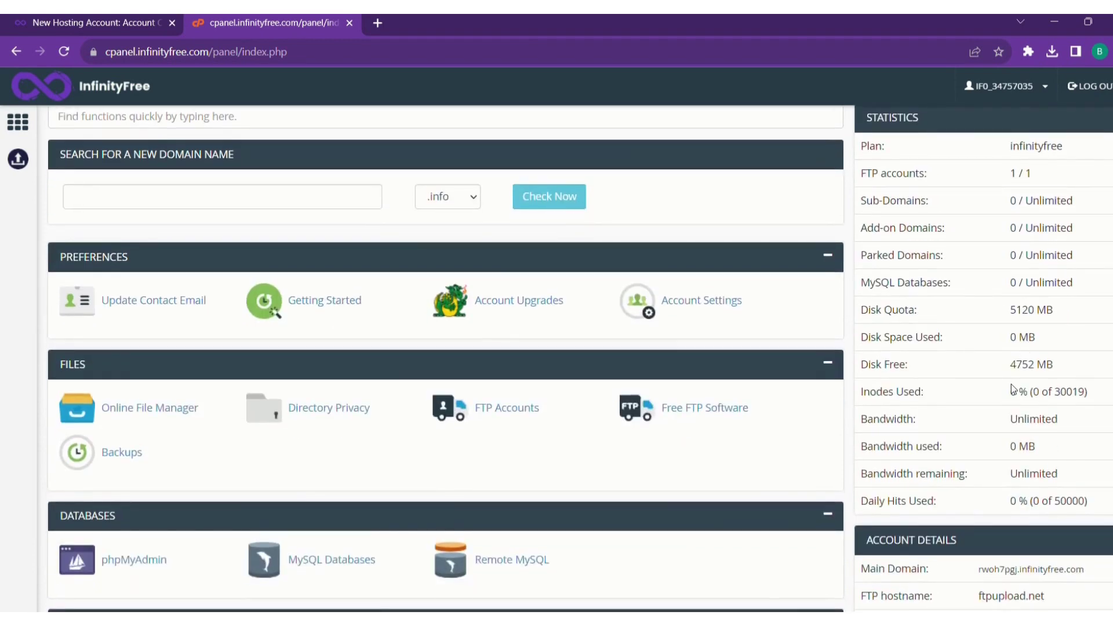
left_click_drag(1011, 368, 1063, 363)
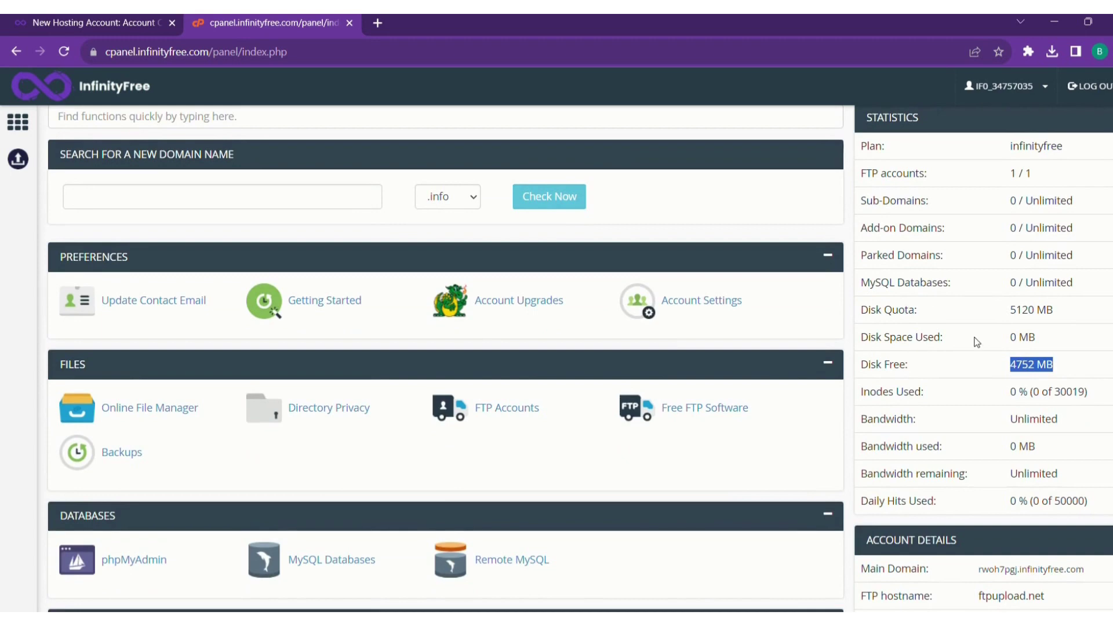
scroll(994, 335, "down", 1)
scroll(994, 336, "down", 1)
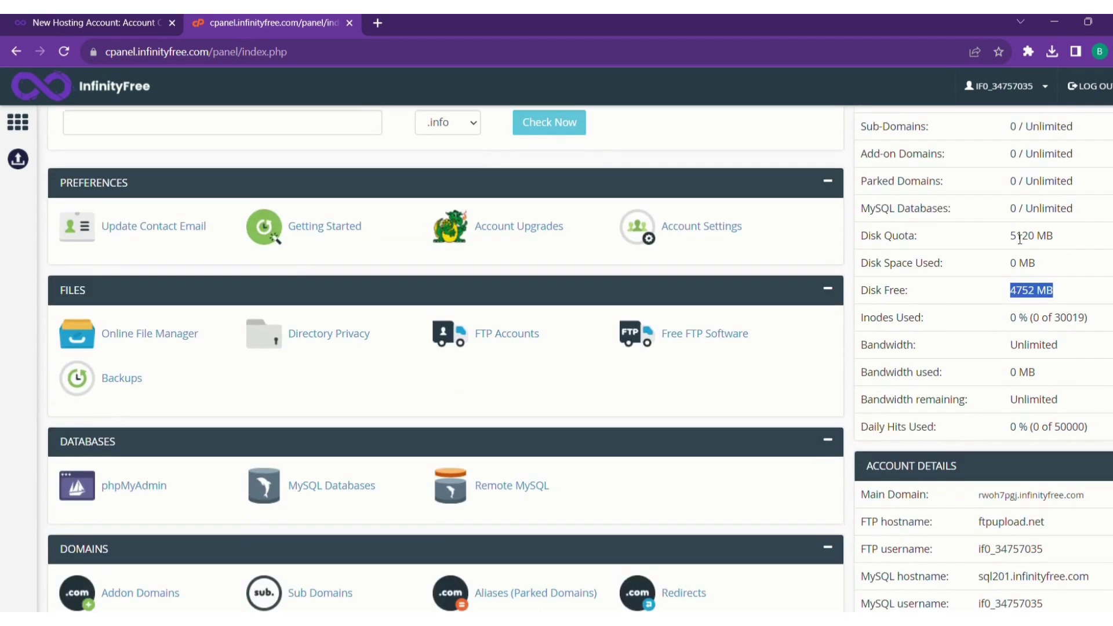
left_click(1004, 373)
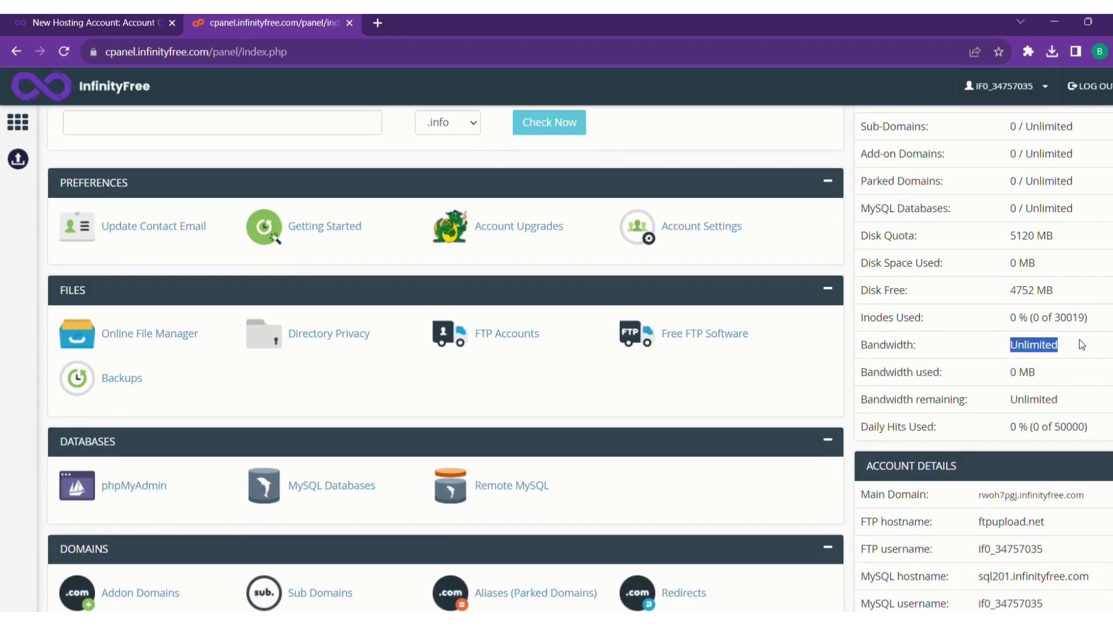
scroll(1036, 386, "down", 4)
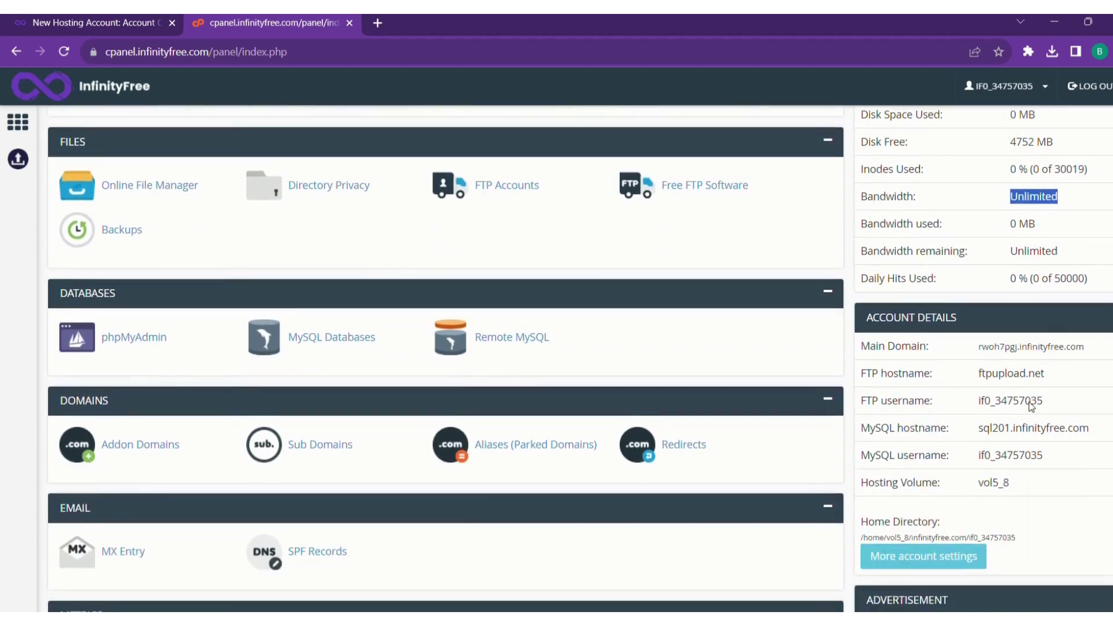
scroll(750, 363, "down", 13)
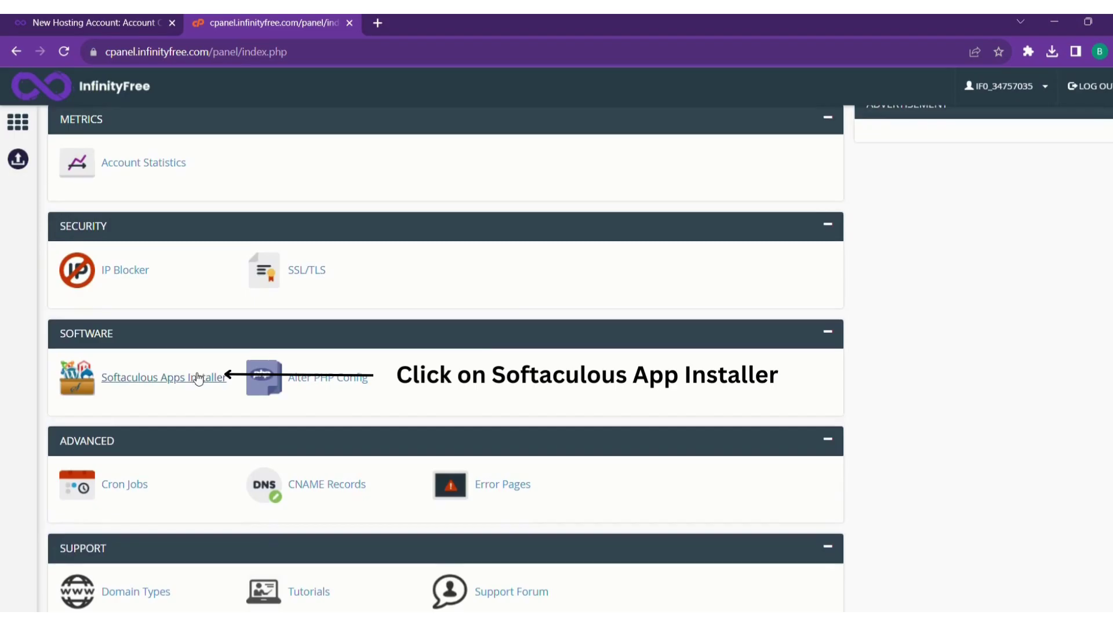
Install WordPress through Softaculous on elevatewpskill.lovestoblog.com as 'Elevate Wp Skill'.
left_click(198, 378)
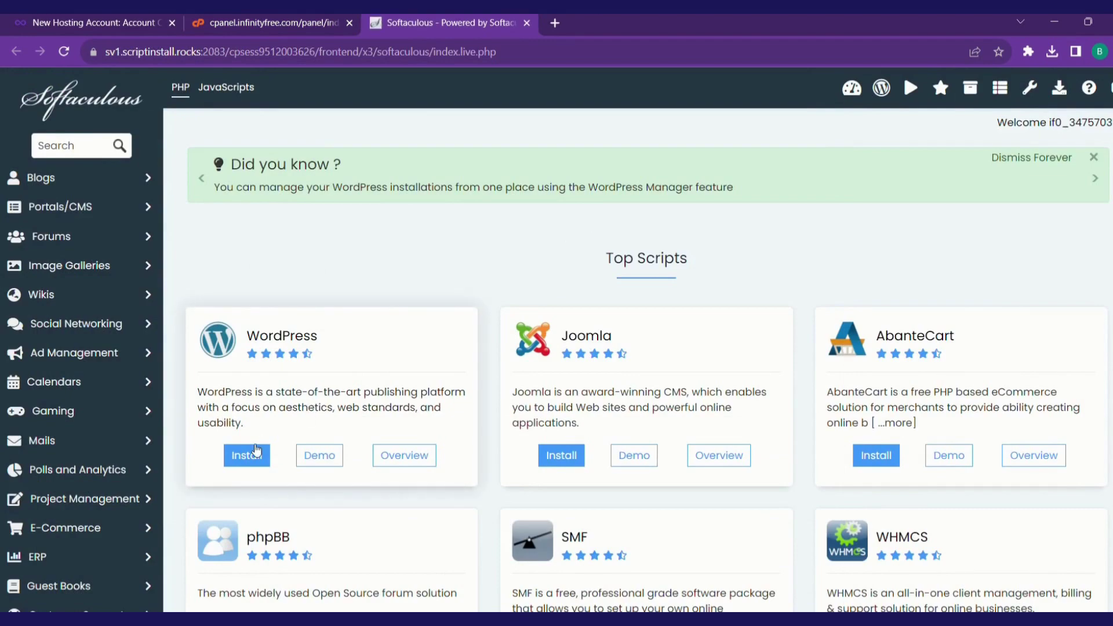
left_click(251, 450)
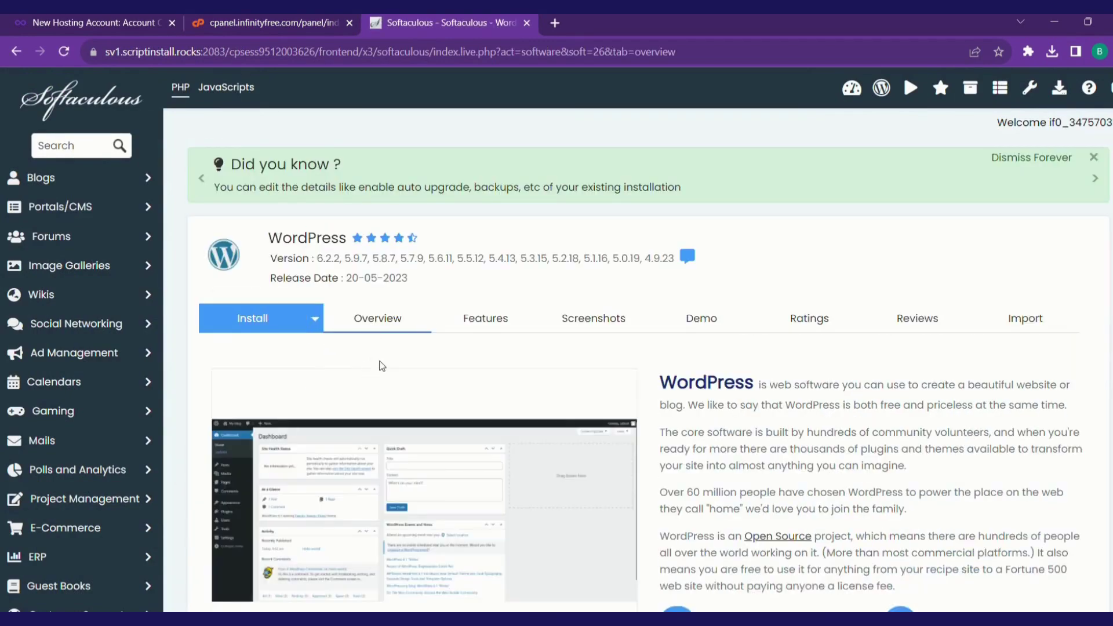
scroll(381, 296, "down", 7)
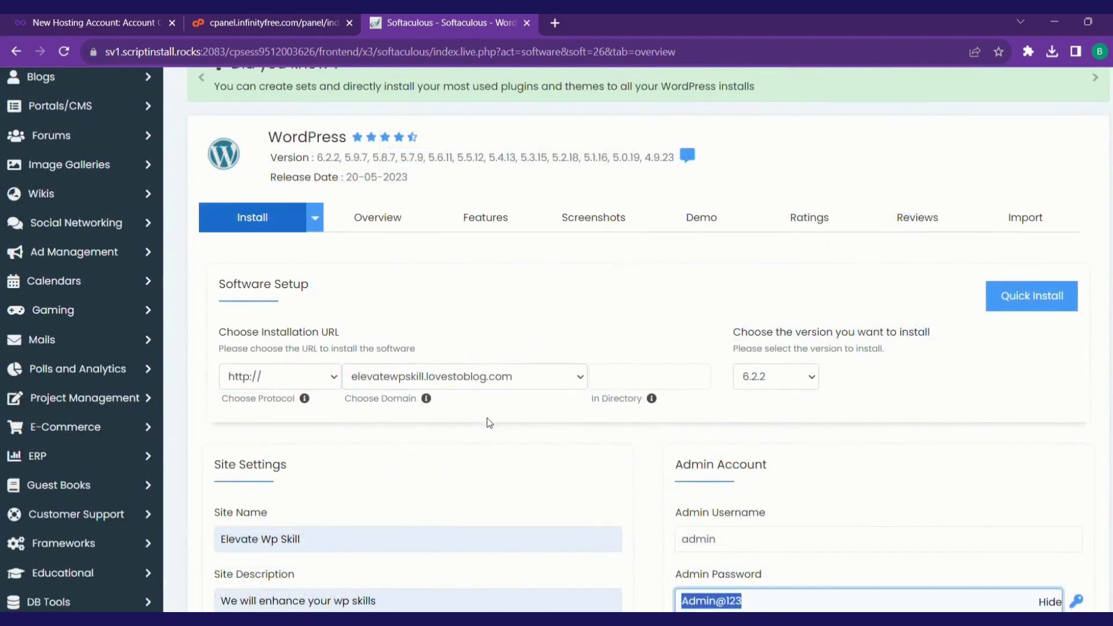
scroll(487, 419, "down", 5)
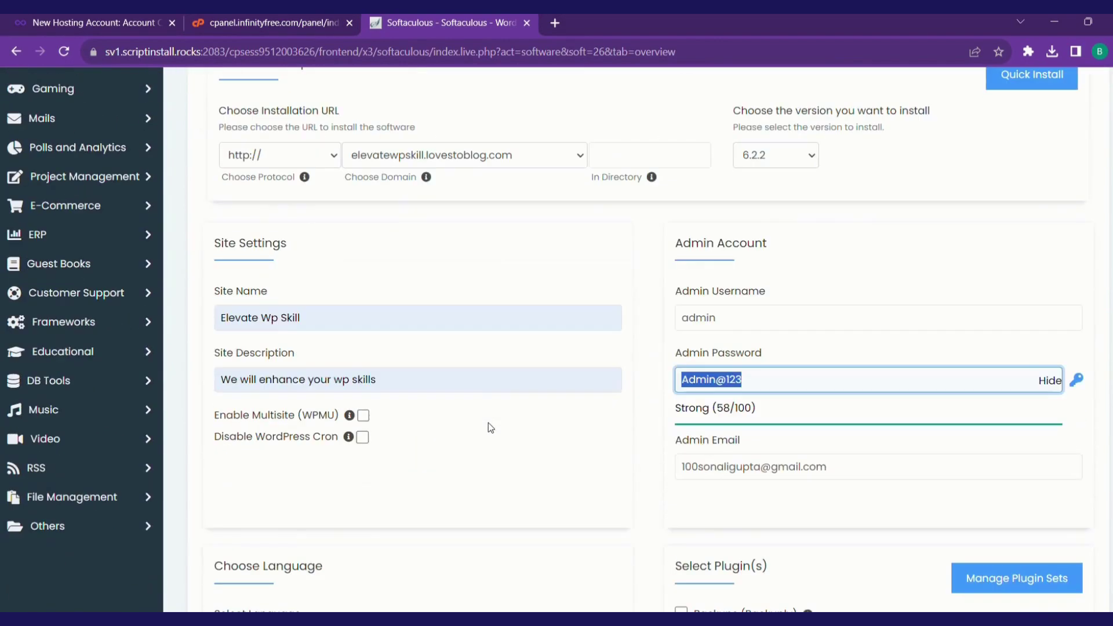
scroll(488, 423, "down", 15)
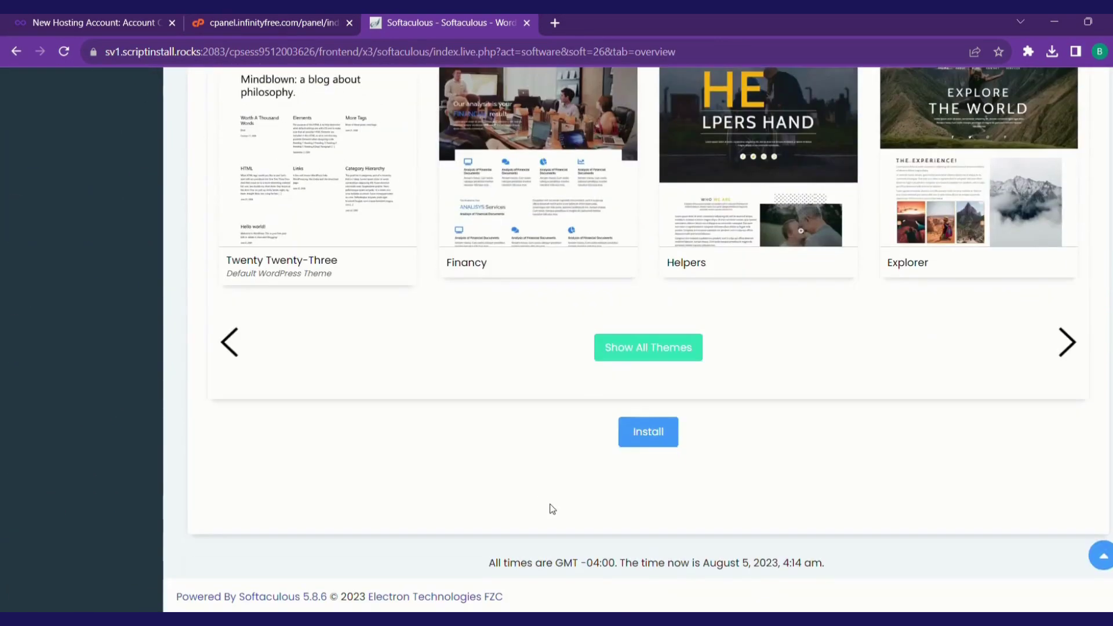
left_click(629, 445)
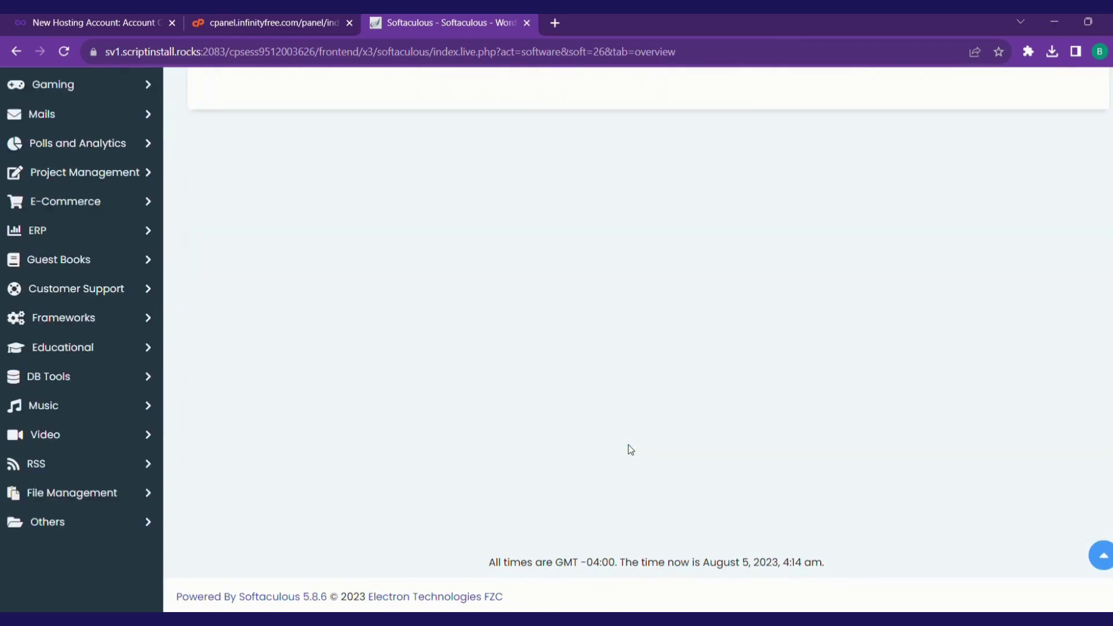
scroll(631, 450, "up", 4)
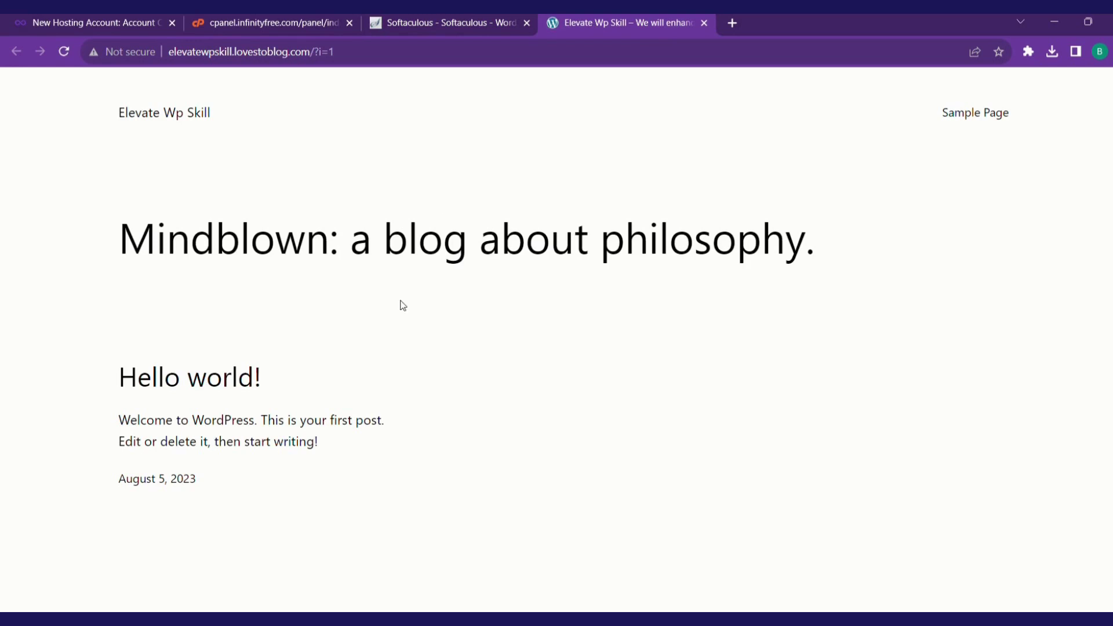
Look over the new site and its wp-admin dashboard, then go back to InfinityFree.
scroll(534, 346, "down", 5)
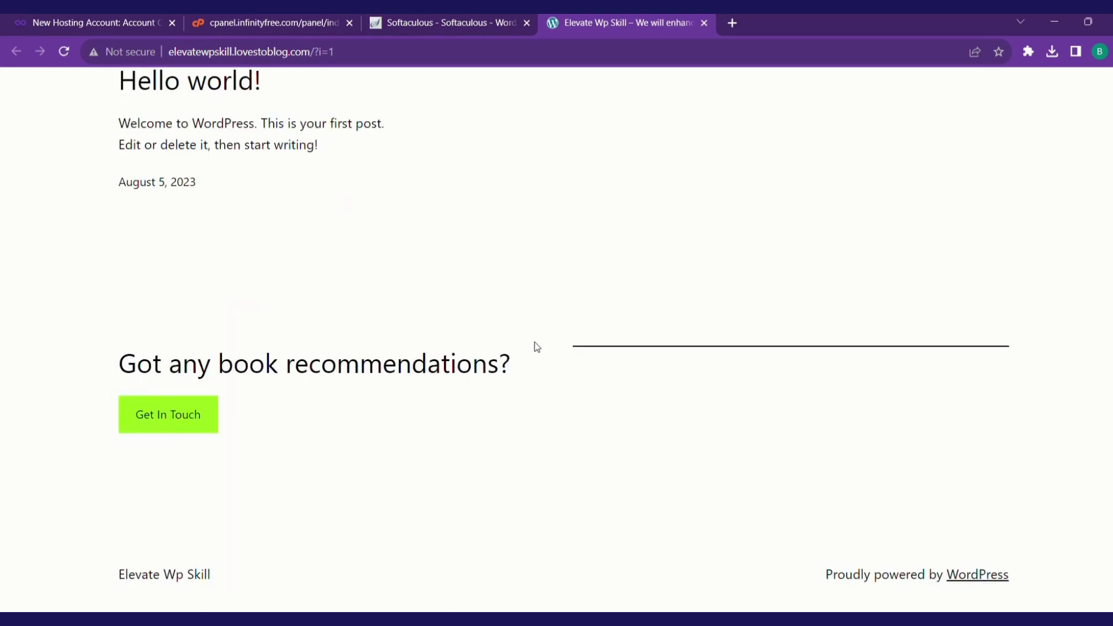
scroll(535, 342, "up", 5)
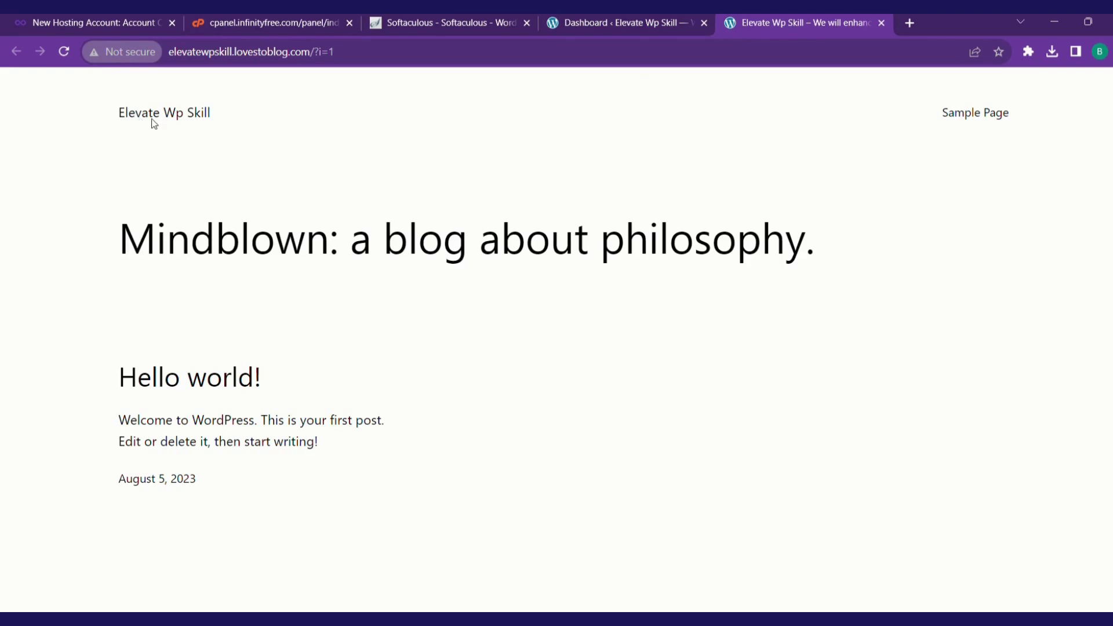
left_click(624, 22)
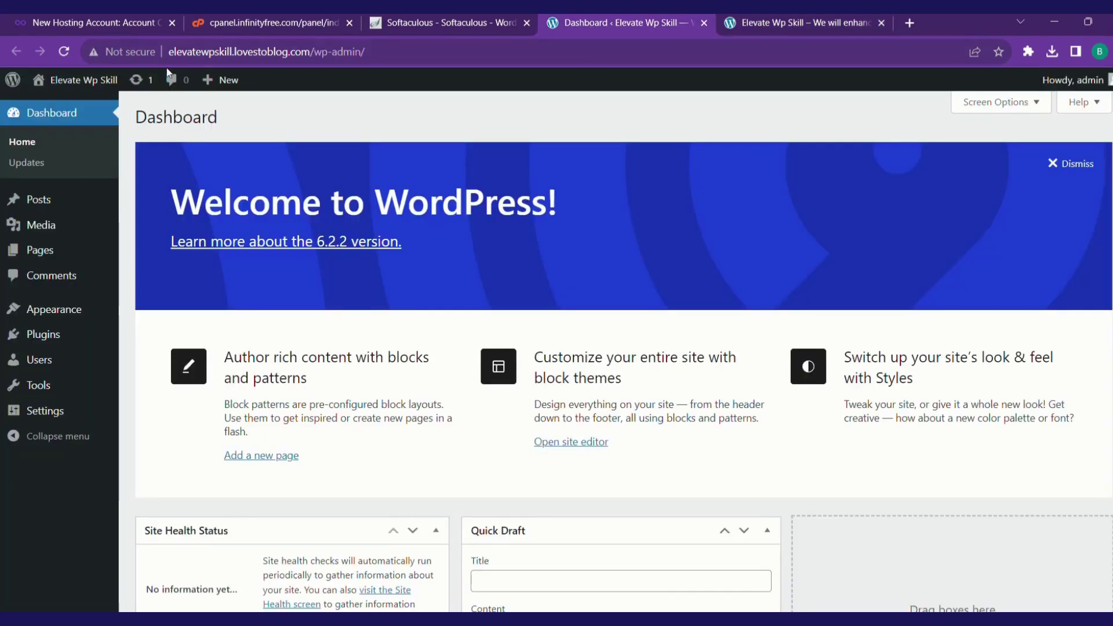
left_click(92, 23)
Order a free SSL certificate for elevatewpskill.lovestoblog.com and copy its _acme-challenge record name.
left_click(368, 145)
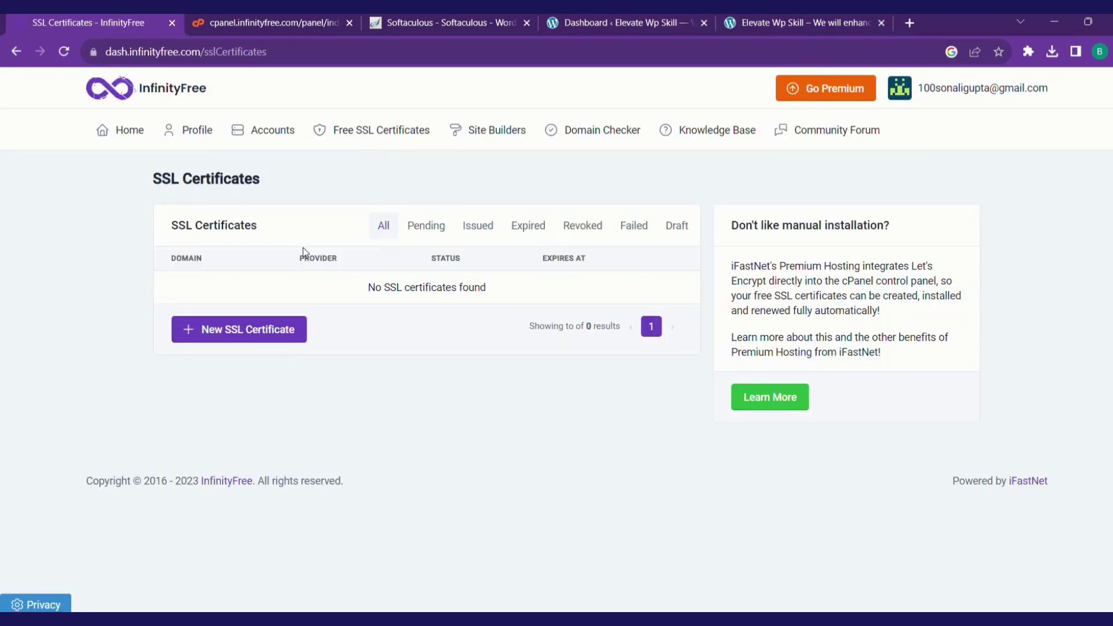
left_click(261, 330)
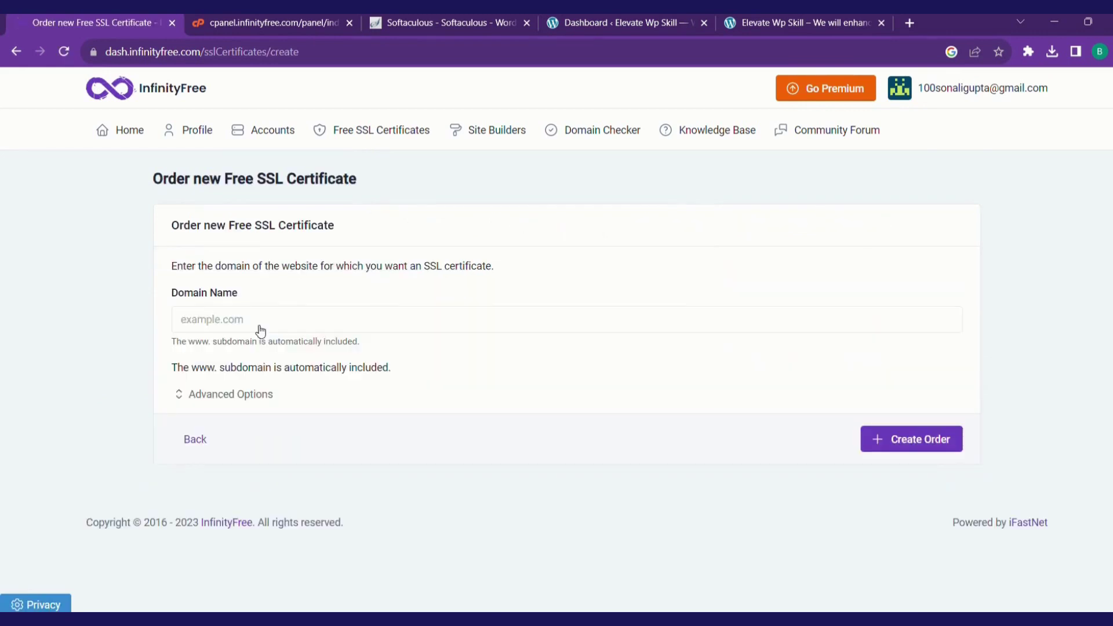
left_click(366, 129)
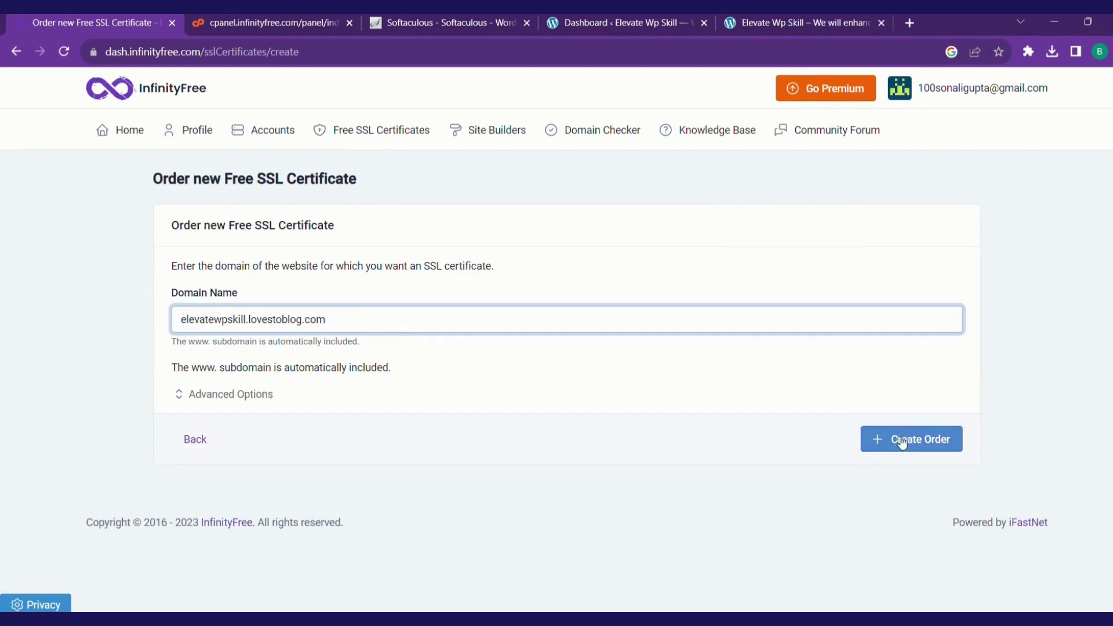
left_click(896, 439)
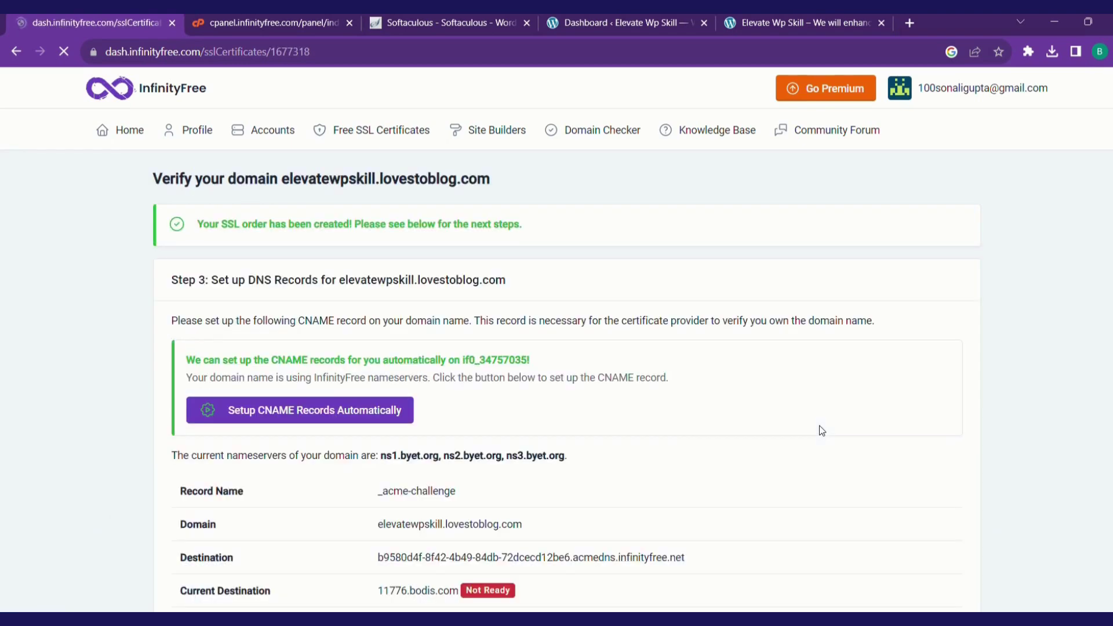
scroll(537, 383, "down", 1)
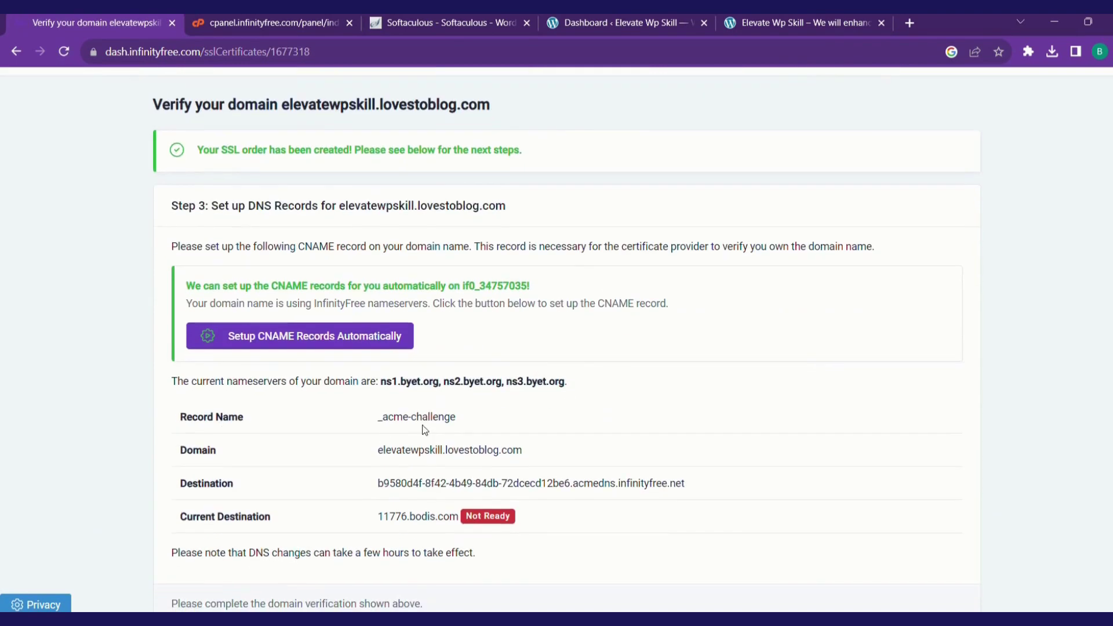
left_click_drag(379, 422, 448, 427)
key("ctrl+c")
In cPanel's CNAME Records, enter _acme-challenge as the record name.
left_click(246, 25)
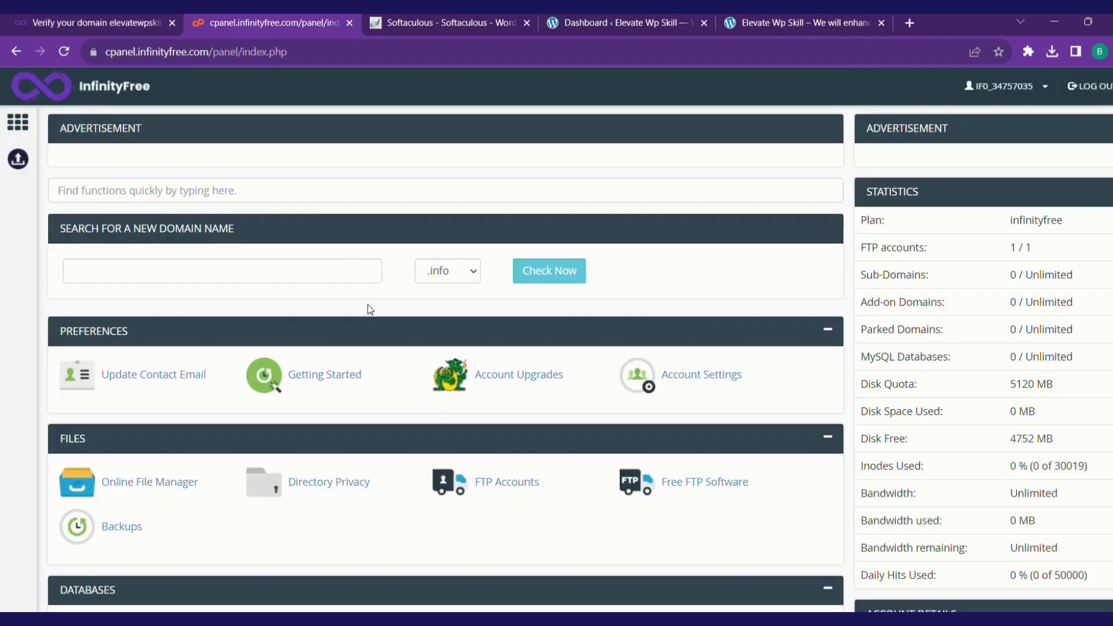
scroll(374, 358, "down", 12)
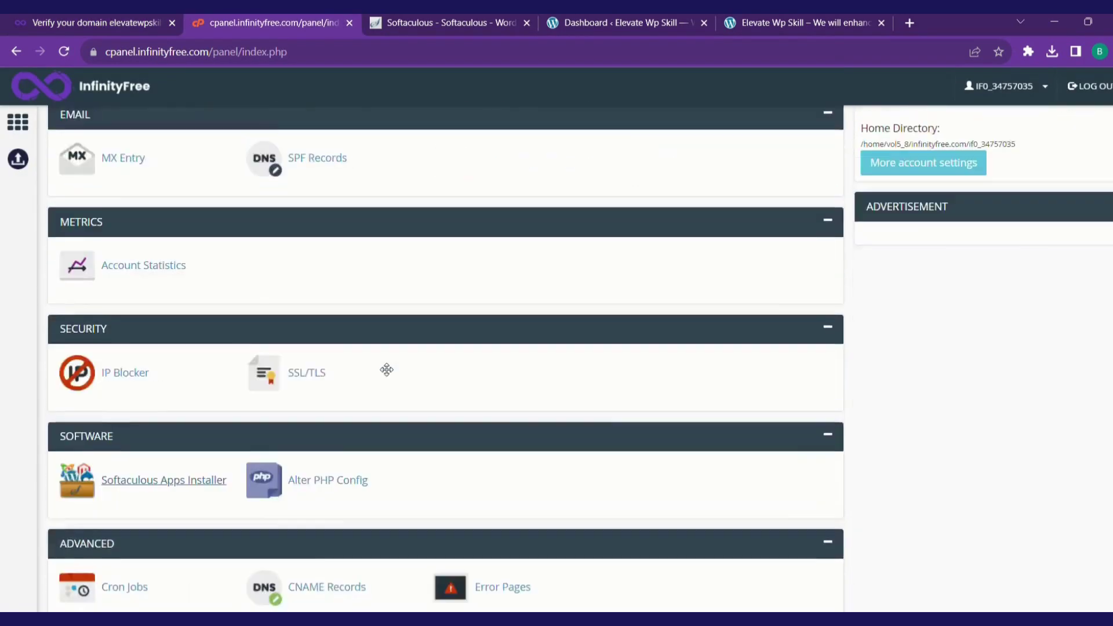
left_click(414, 427)
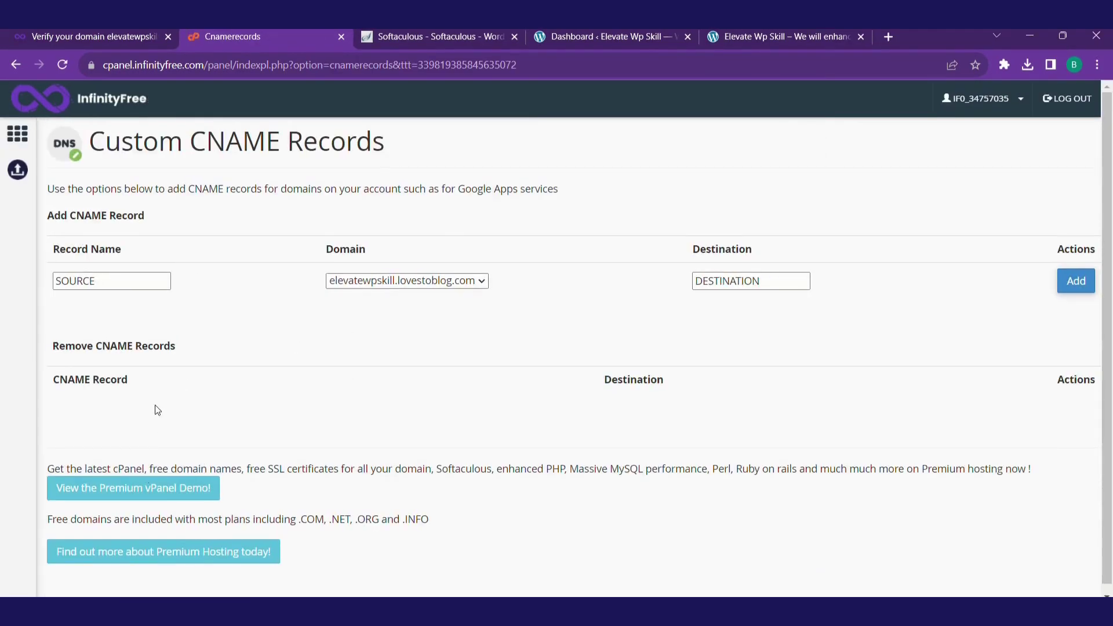
left_click(124, 39)
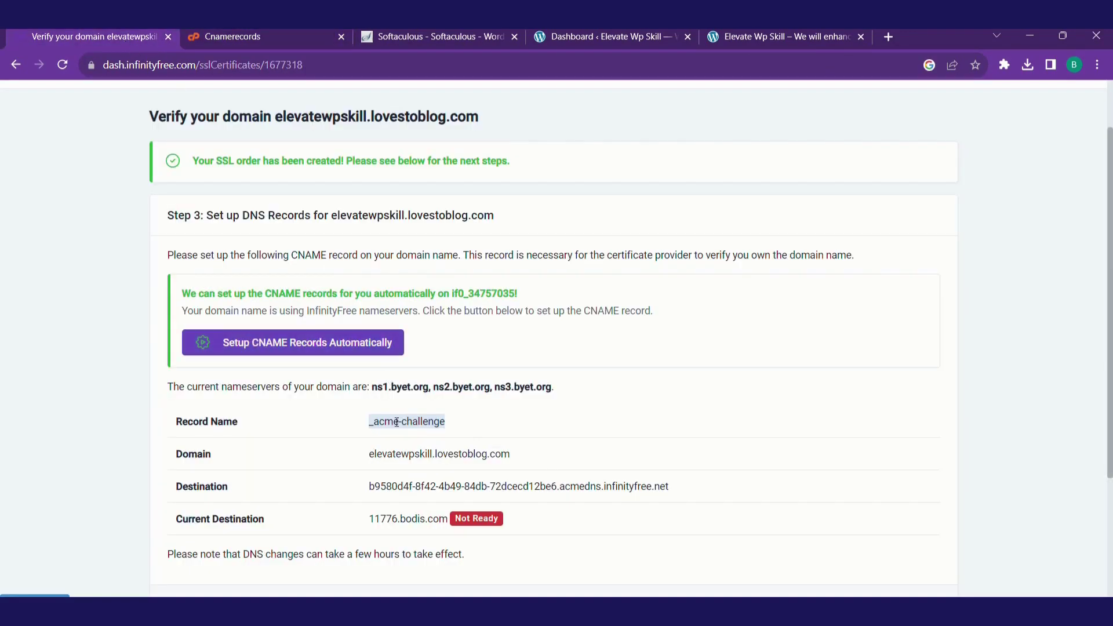
left_click(235, 35)
left_click(115, 284)
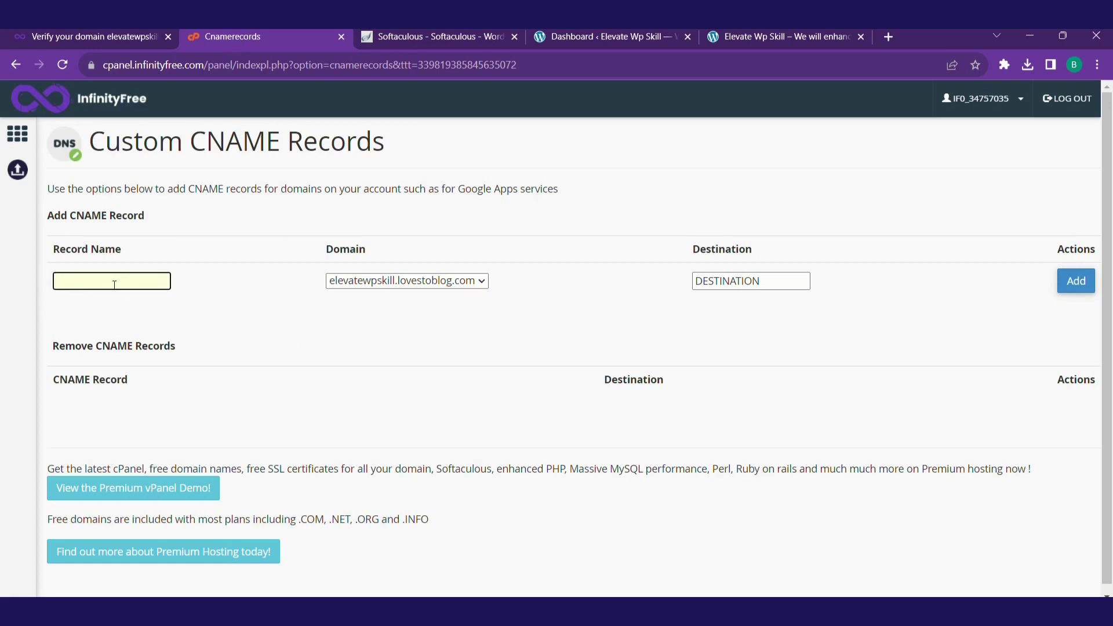
key("ctrl+v")
Set the acmedns.infinityfree.net destination, add the CNAME record and refresh verification.
left_click(121, 37)
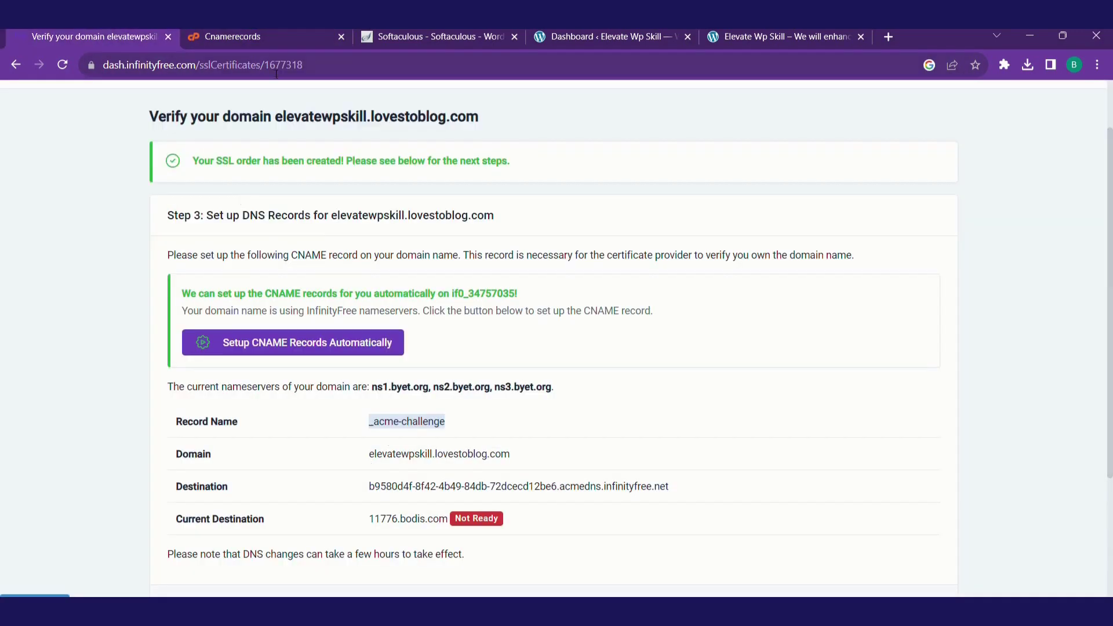
left_click(268, 40)
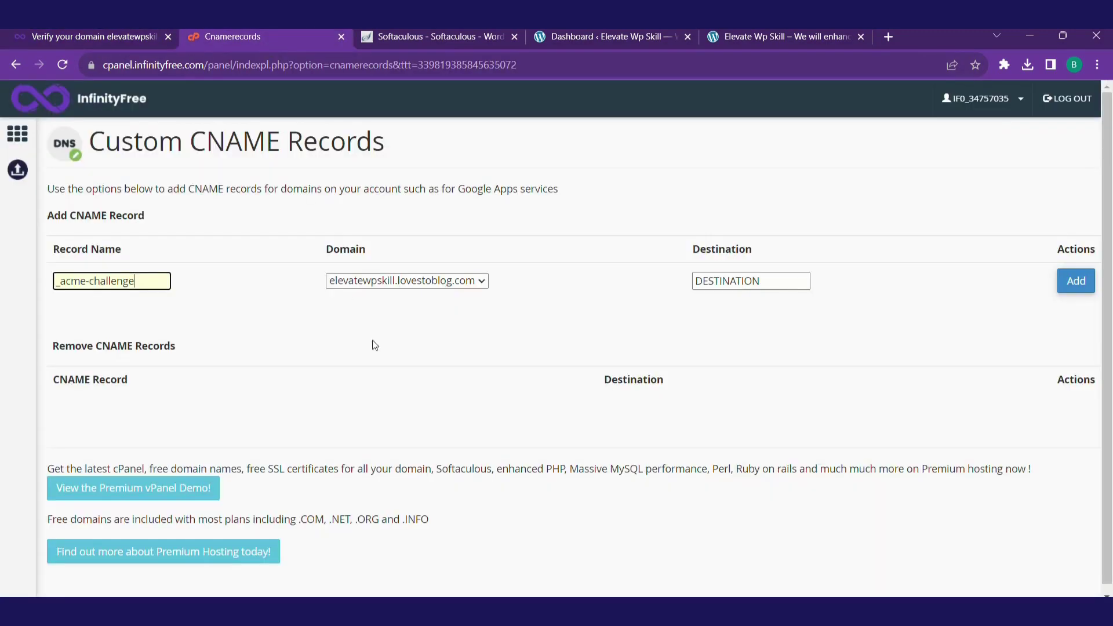
left_click(88, 38)
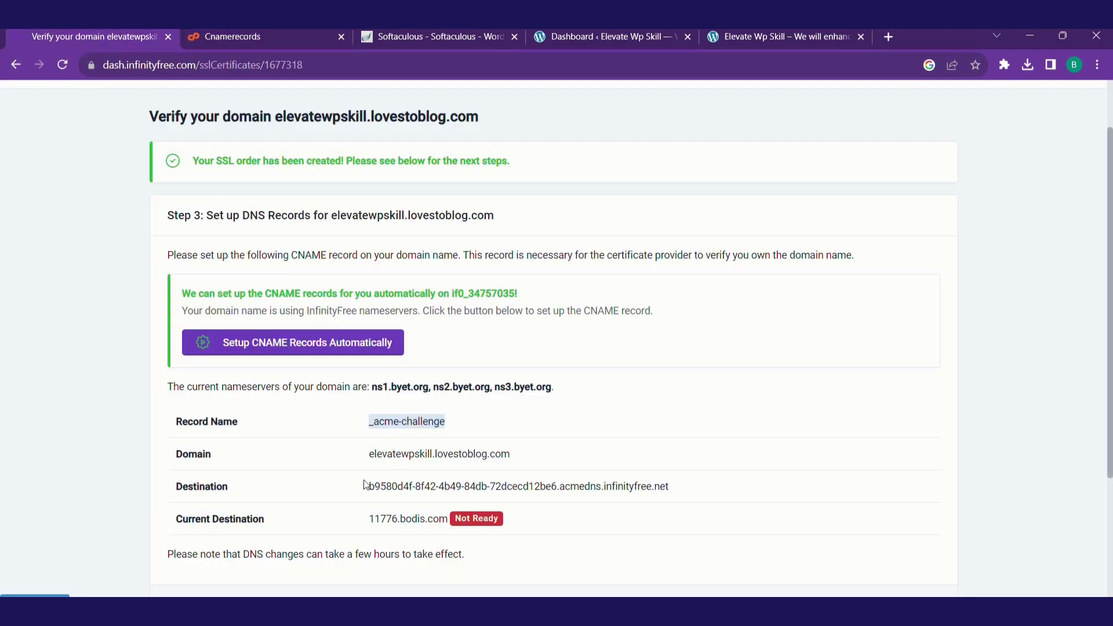
left_click_drag(364, 486, 672, 496)
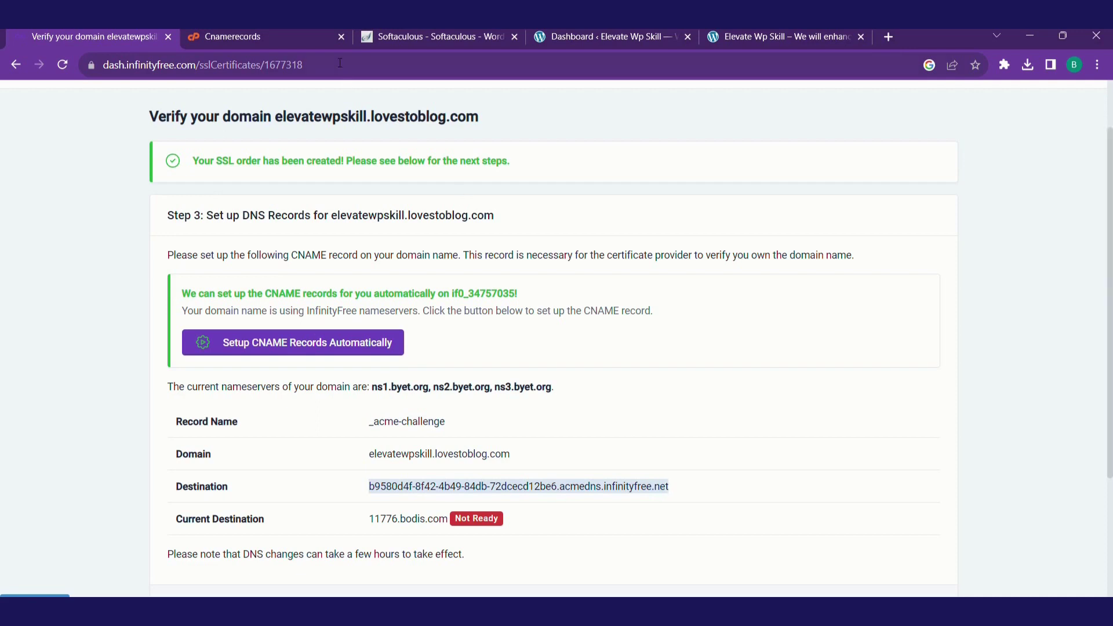
left_click(272, 37)
left_click(723, 284)
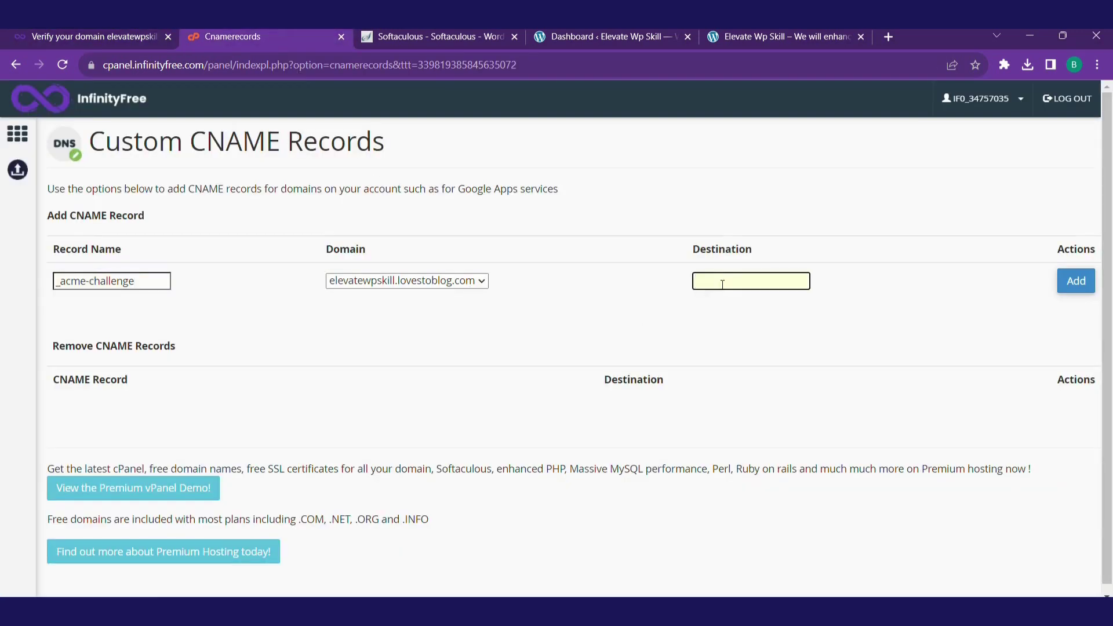
type("acmedns.infinityfree.net")
left_click(1077, 281)
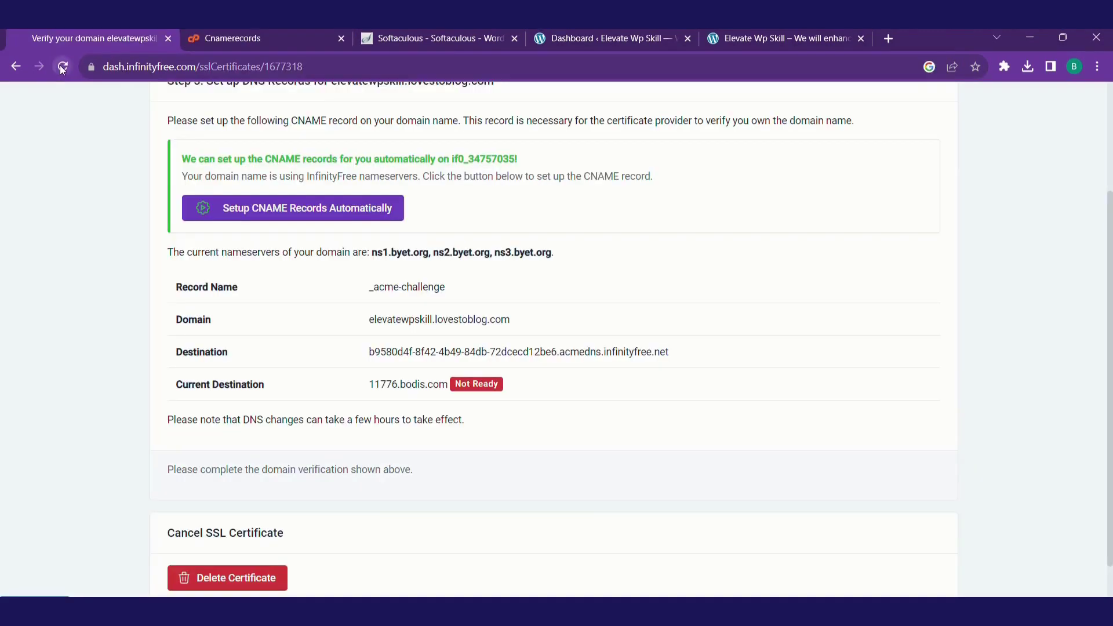
left_click(63, 67)
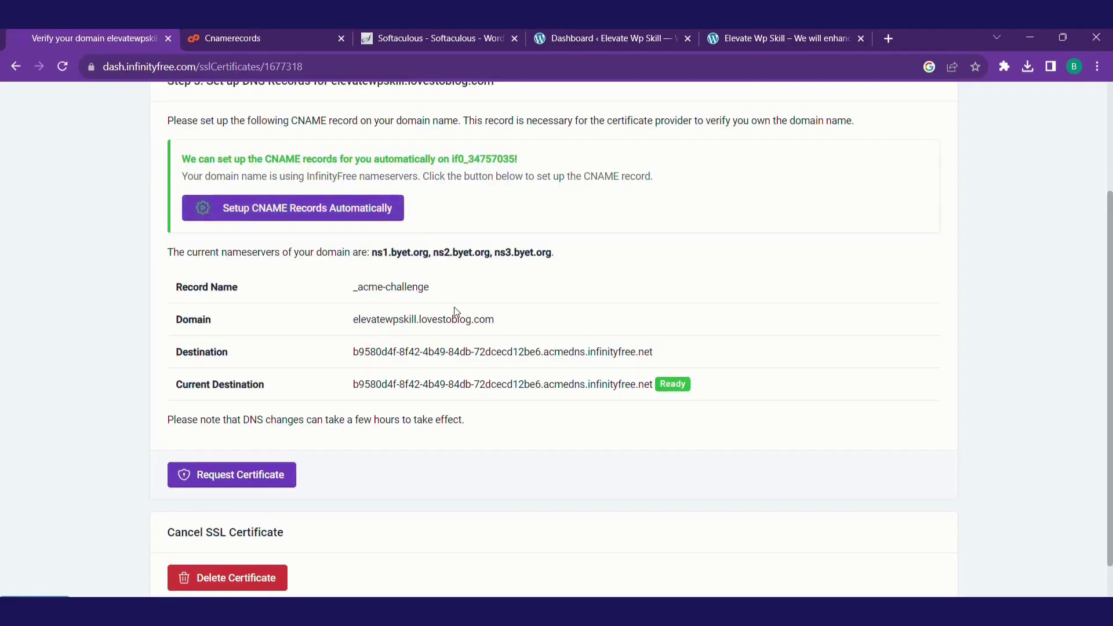
Request the SSL certificate once the _acme-challenge record shows Ready.
left_click_drag(347, 380, 679, 398)
left_click(650, 408)
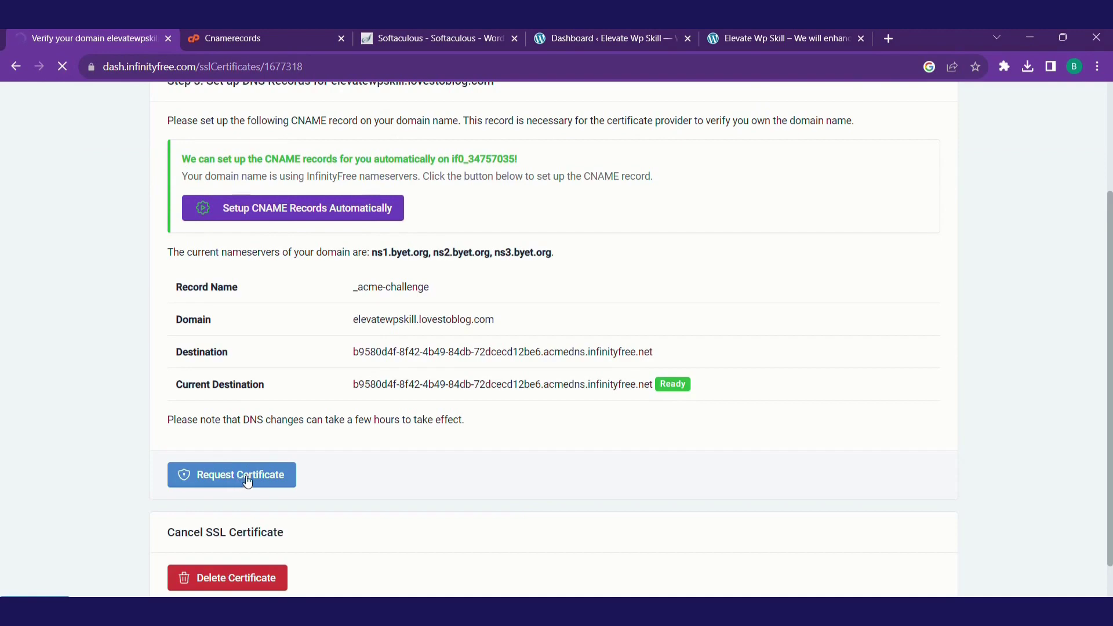
scroll(109, 231, "down", 2)
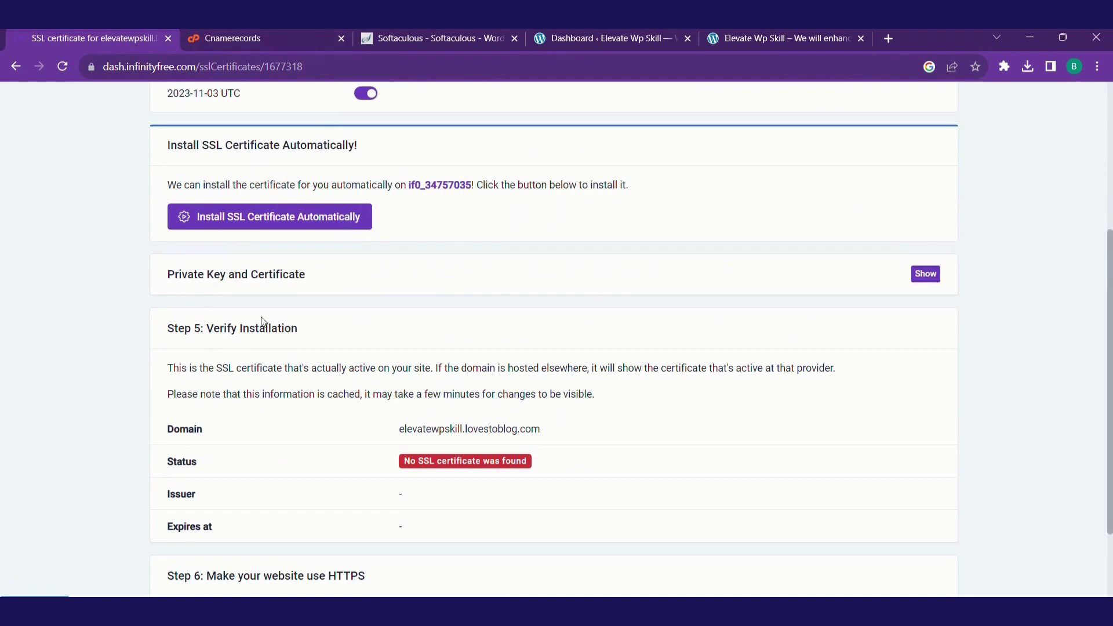
Check the saved CNAME records and reload the control panel at a shortened address.
left_click(255, 30)
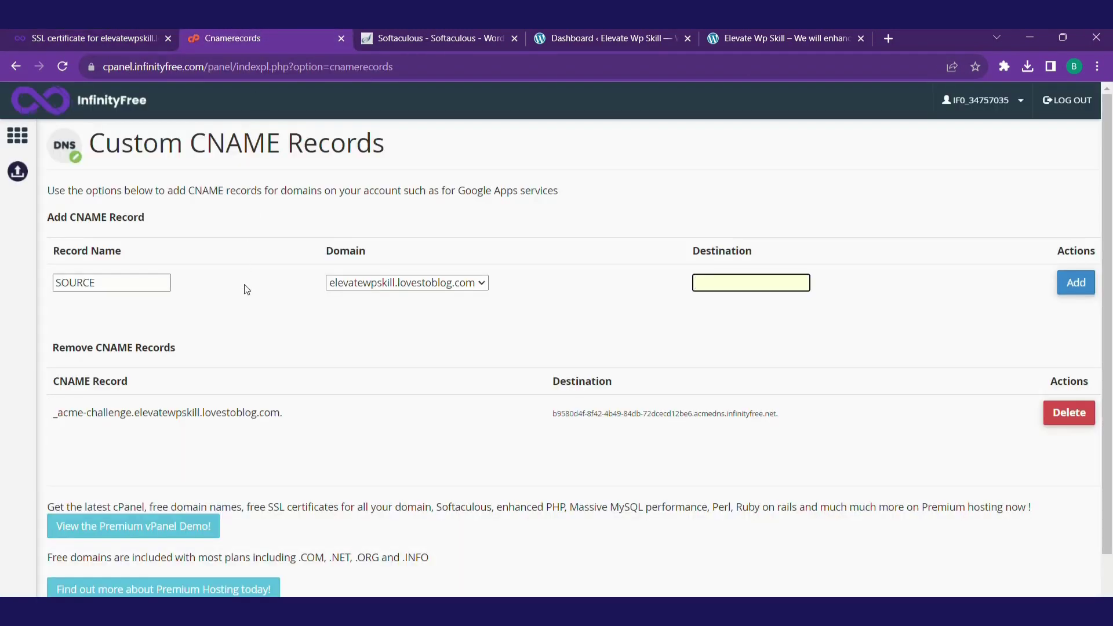
type("DESTINATION")
left_click(246, 75)
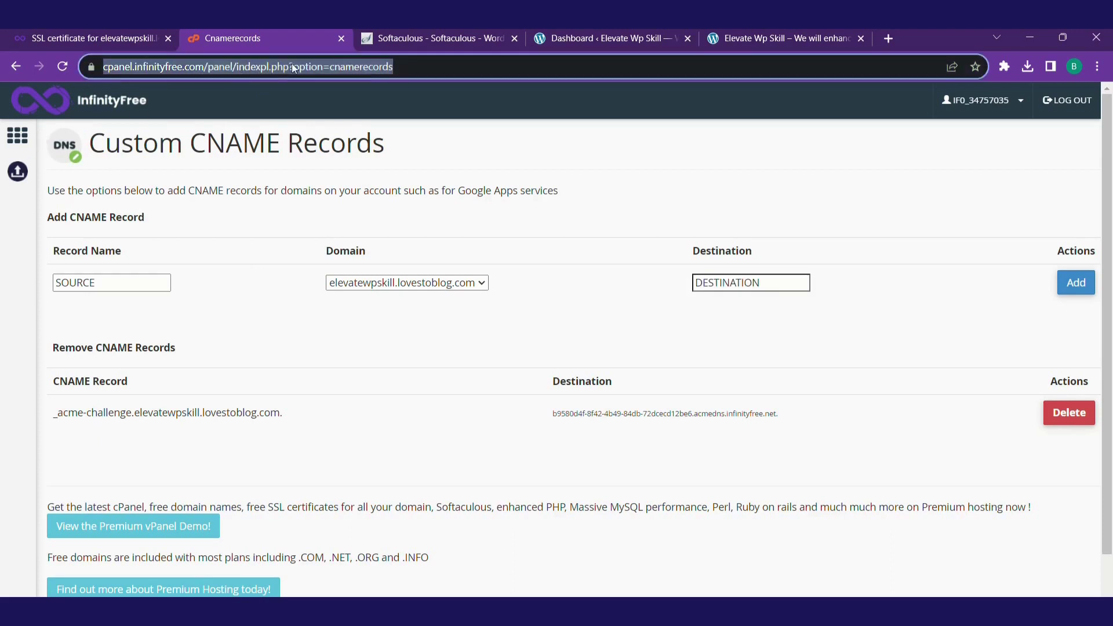
left_click(327, 67)
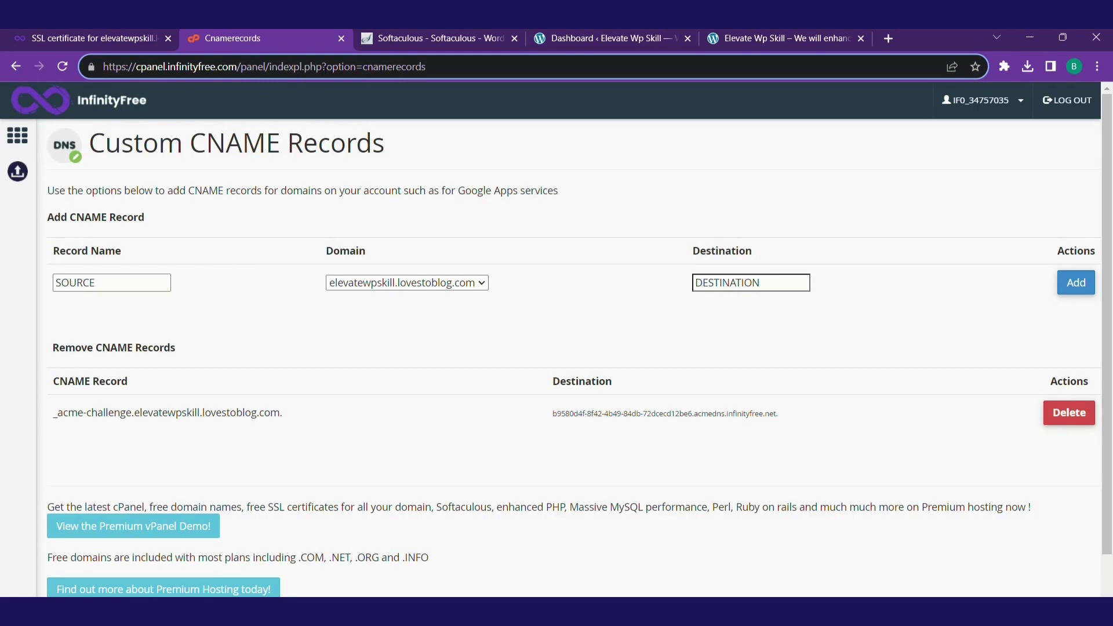
left_click_drag(321, 67, 510, 67)
key("BackSpace")
key("Return")
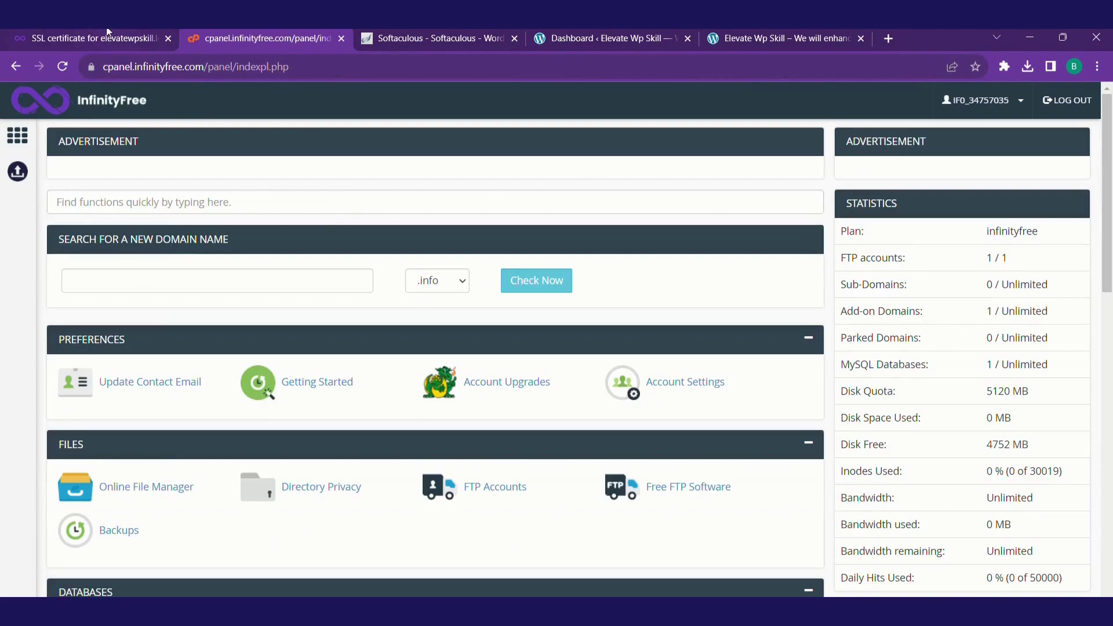
Reveal the issued SSL certificate's private key and certificate.
left_click(107, 33)
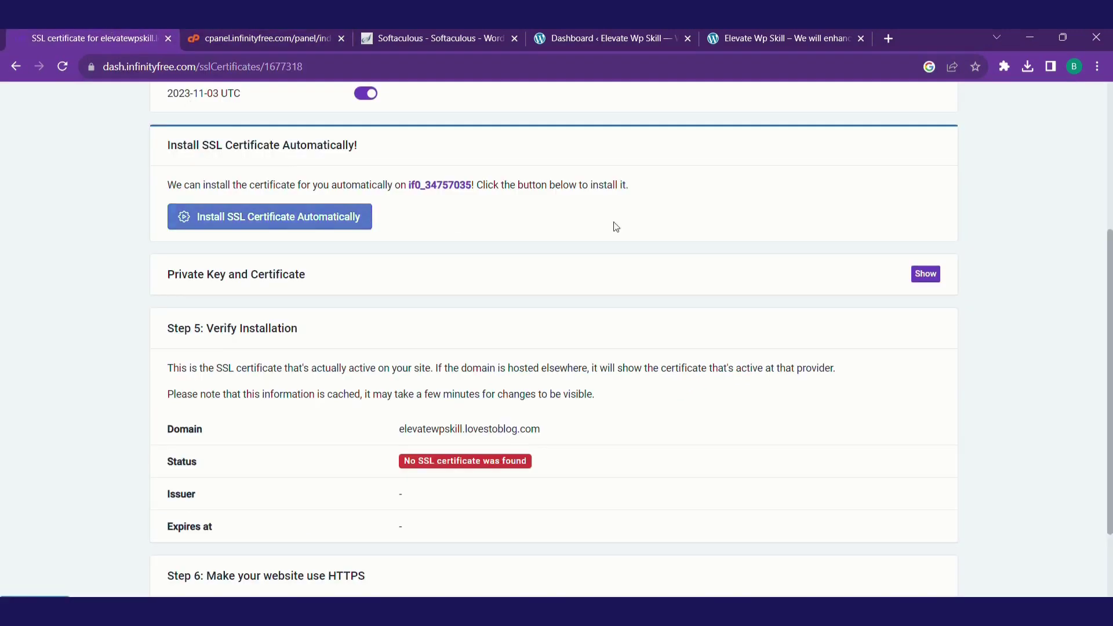
left_click(926, 275)
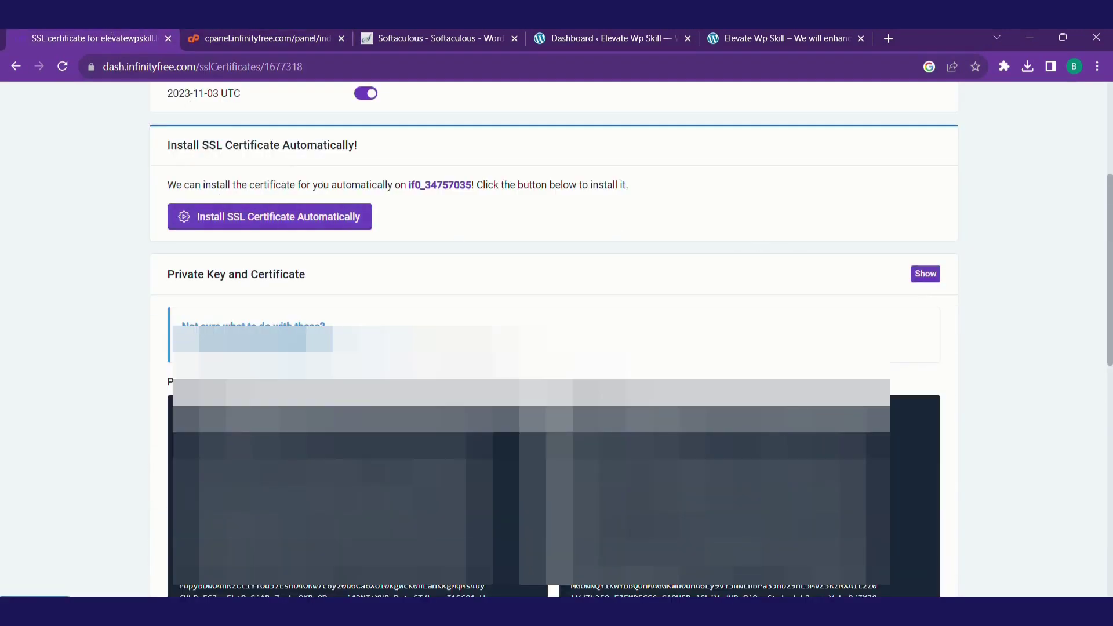
scroll(554, 348, "down", 3)
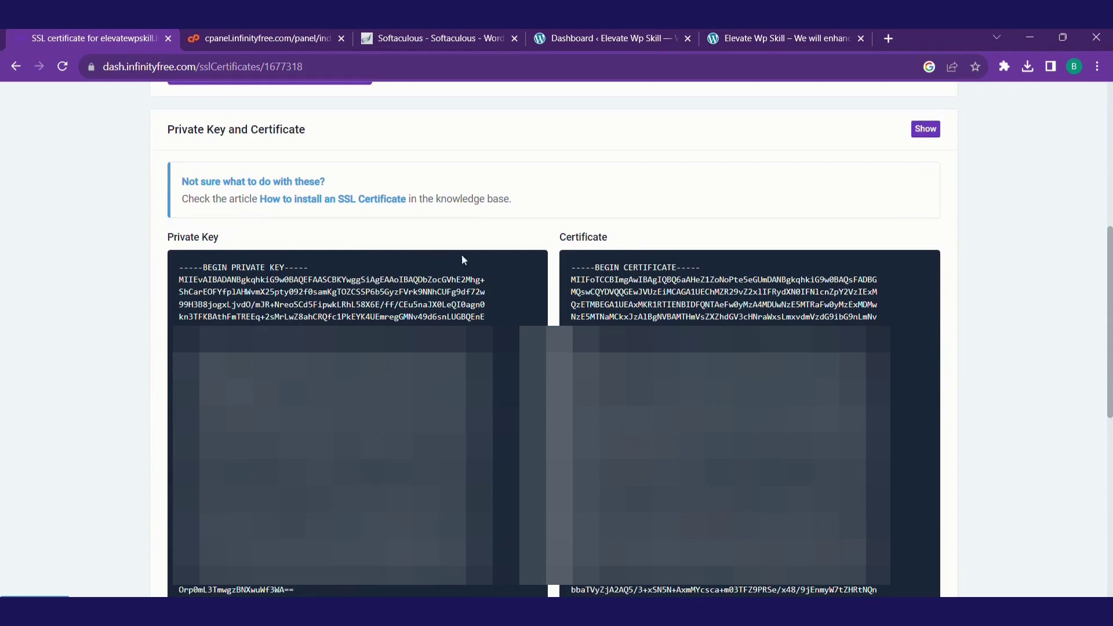
Open the SSL/TLS manager from cPanel's Security section.
left_click(261, 39)
scroll(353, 268, "down", 4)
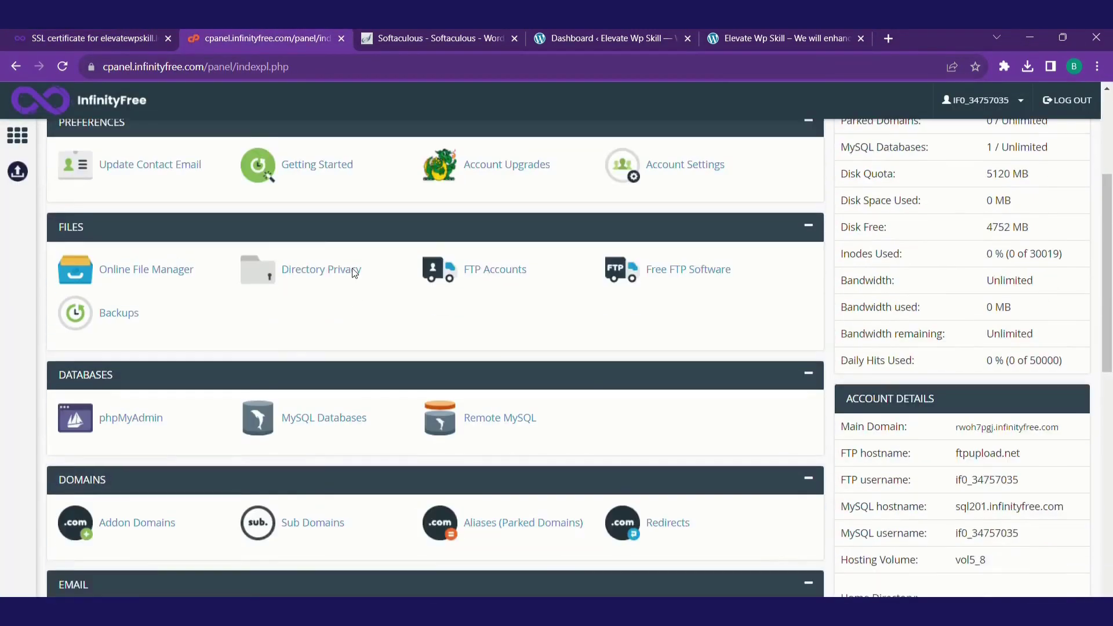
scroll(352, 269, "down", 8)
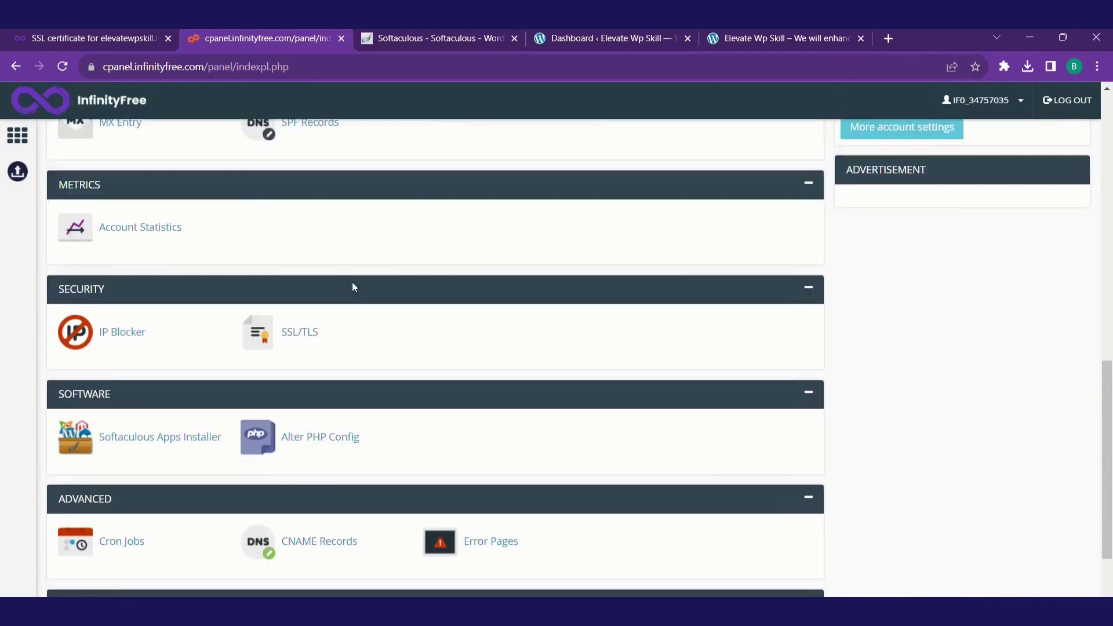
scroll(353, 287, "down", 1)
left_click(315, 263)
Paste the issued private key into the elevatewpskill.lovestoblog.com SSL setup and upload it.
scroll(296, 380, "down", 1)
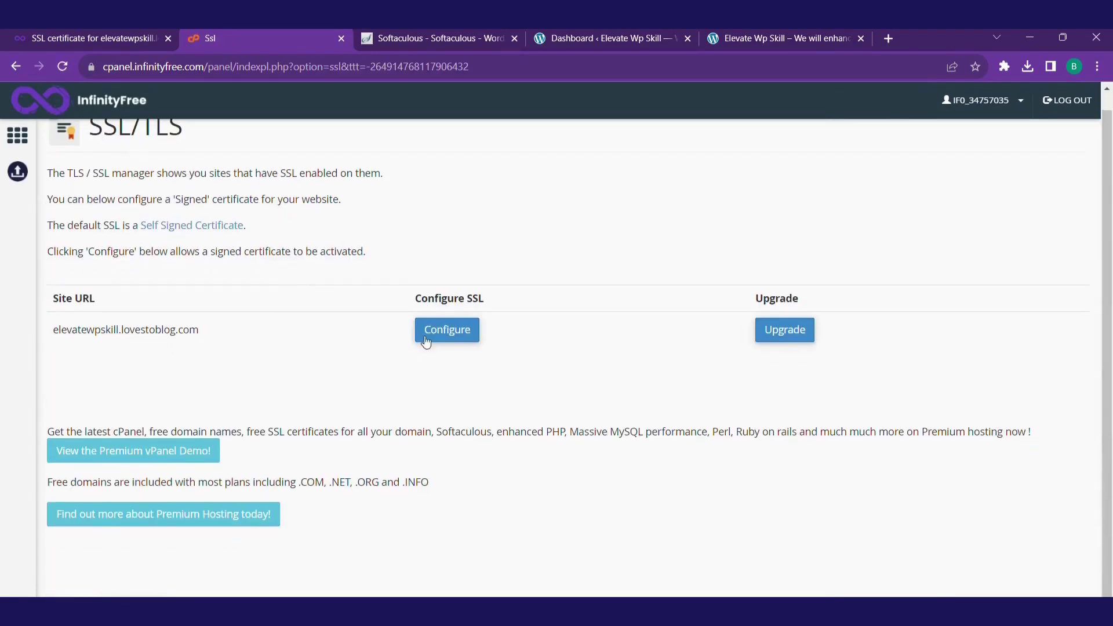
left_click(454, 336)
left_click(101, 42)
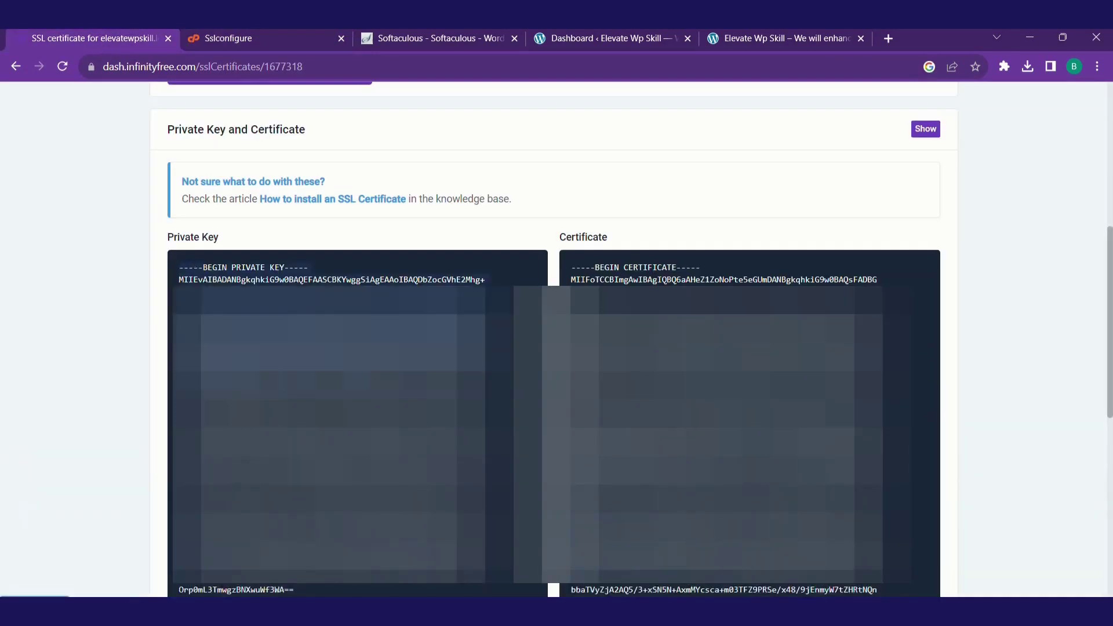
scroll(557, 348, "down", 1)
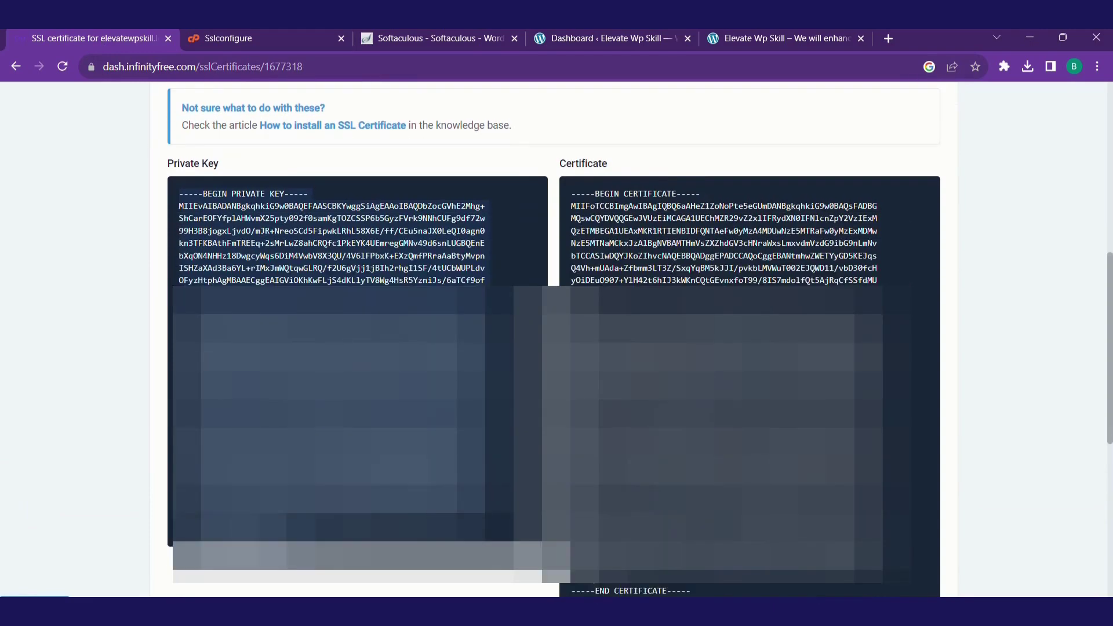
left_click(256, 38)
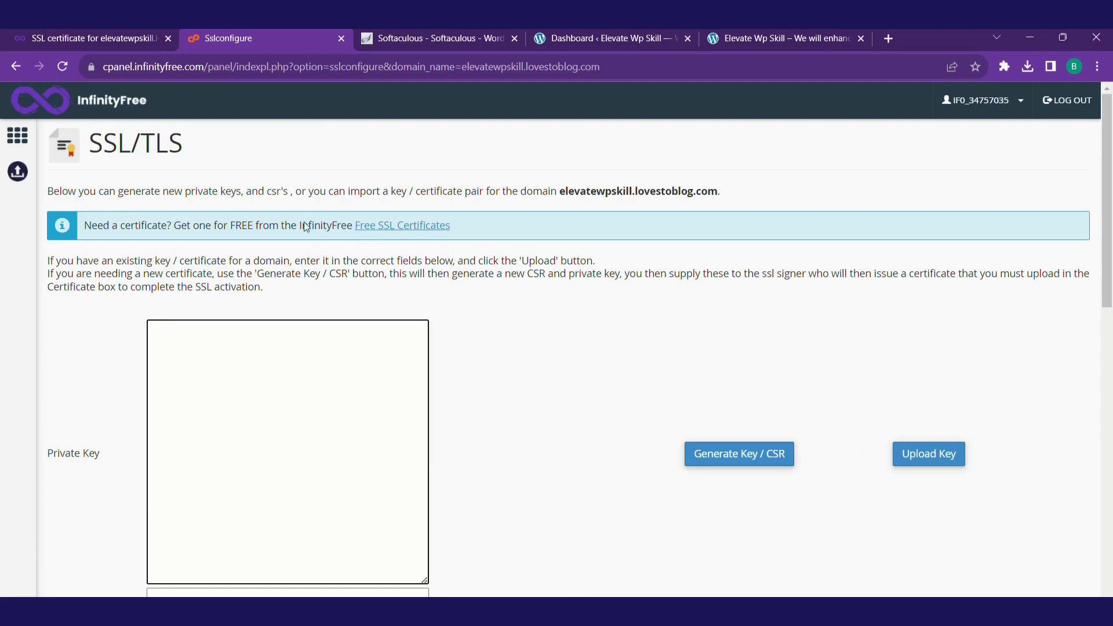
key("ctrl+v")
scroll(580, 348, "down", 3)
left_click(938, 242)
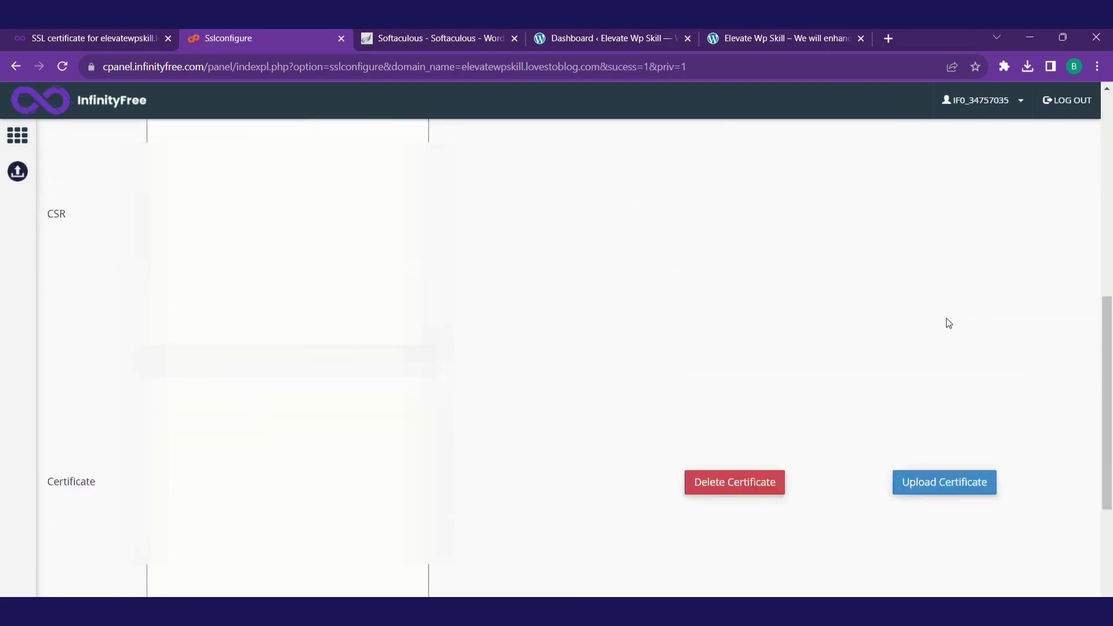
Copy the issued certificate into the Certificate box and upload it.
scroll(947, 321, "down", 6)
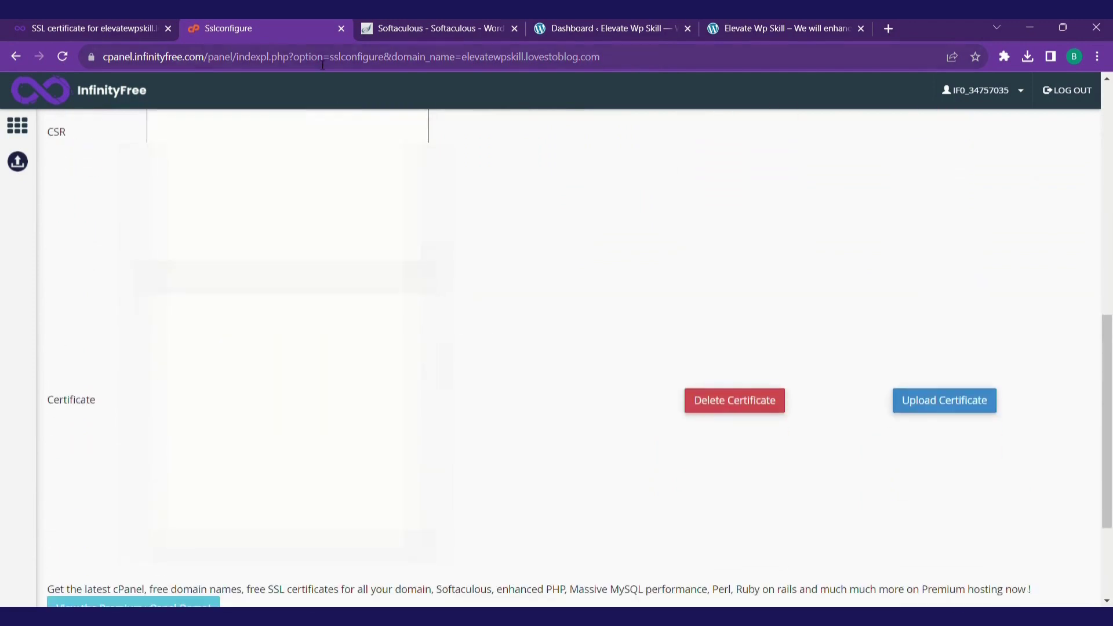
left_click(130, 28)
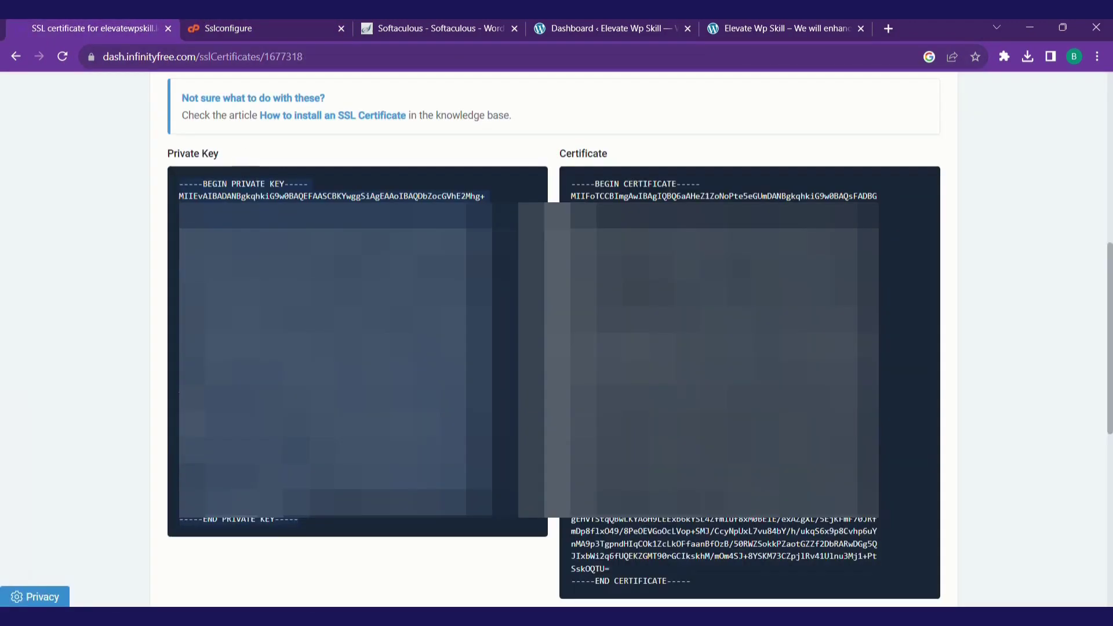
left_click(571, 187)
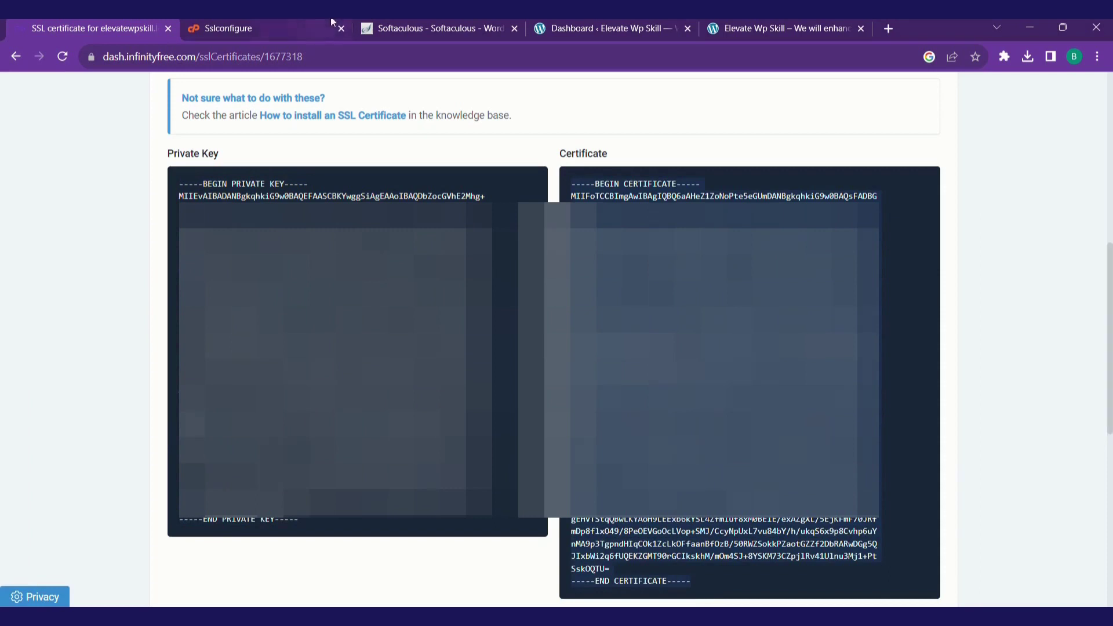
left_click(267, 28)
left_click(284, 400)
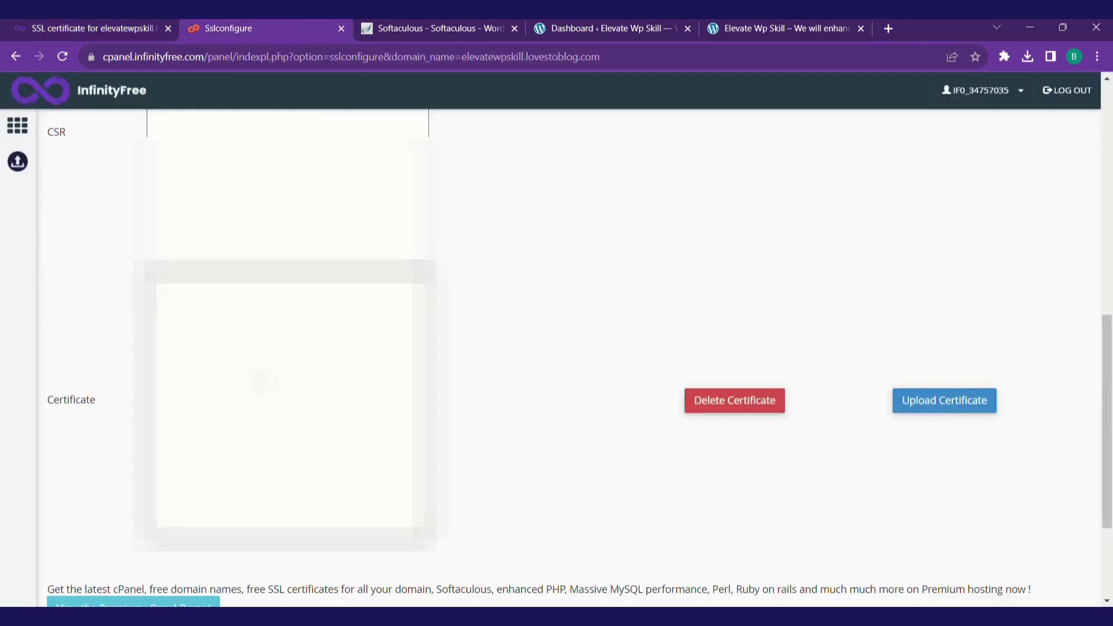
key("ctrl+v")
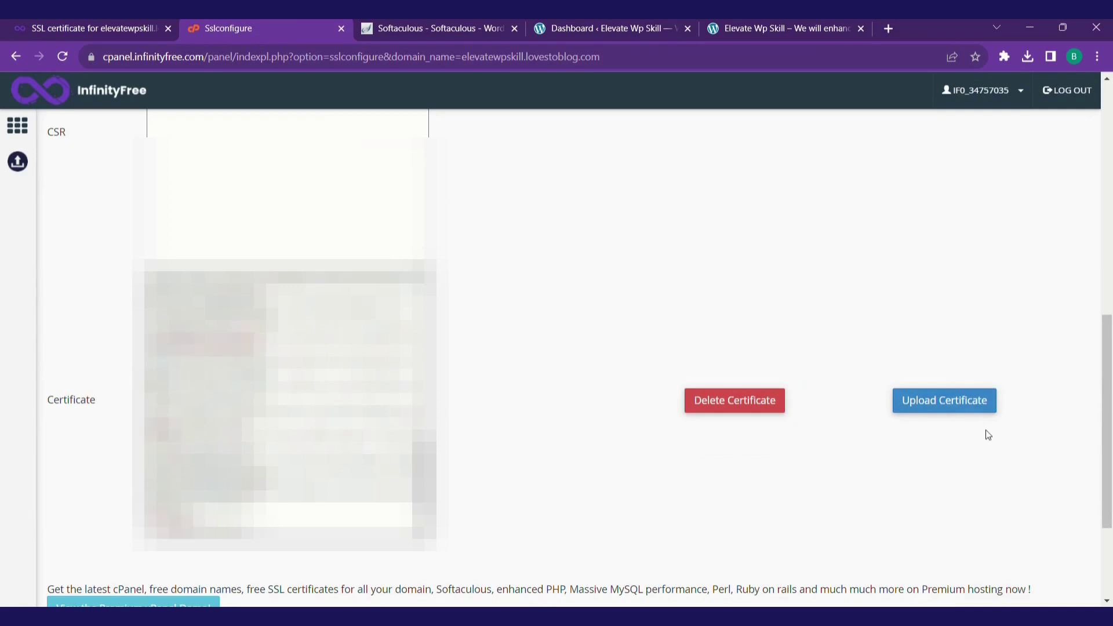
left_click(963, 409)
scroll(665, 351, "down", 2)
scroll(612, 348, "down", 8)
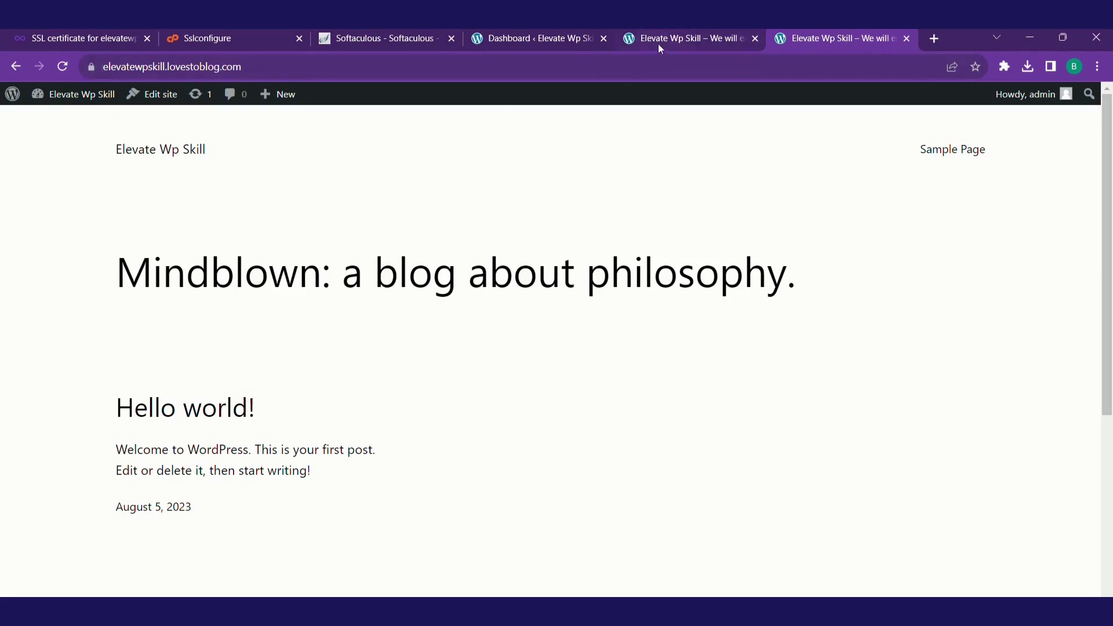
Close the duplicate tabs and log in to wp-admin with the admin password.
left_click(759, 37)
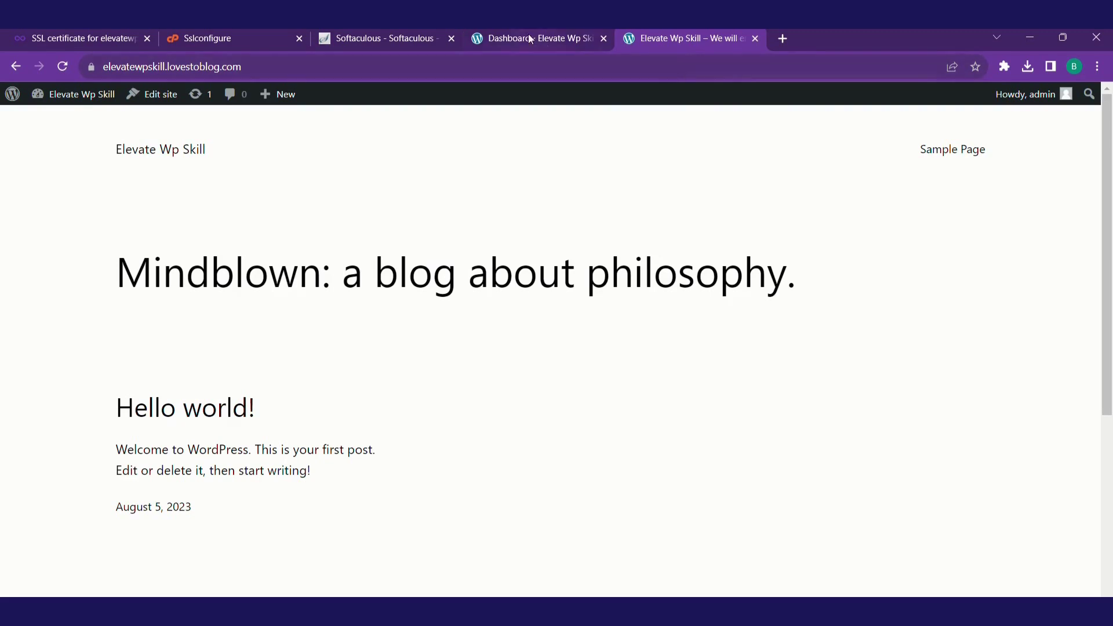
left_click(87, 94)
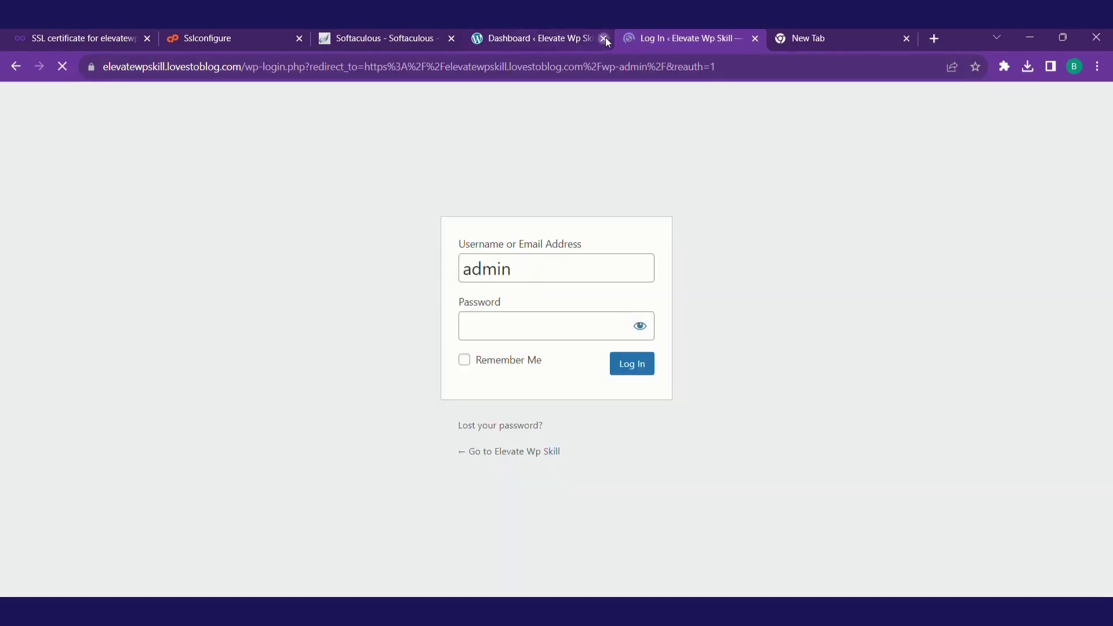
left_click(604, 38)
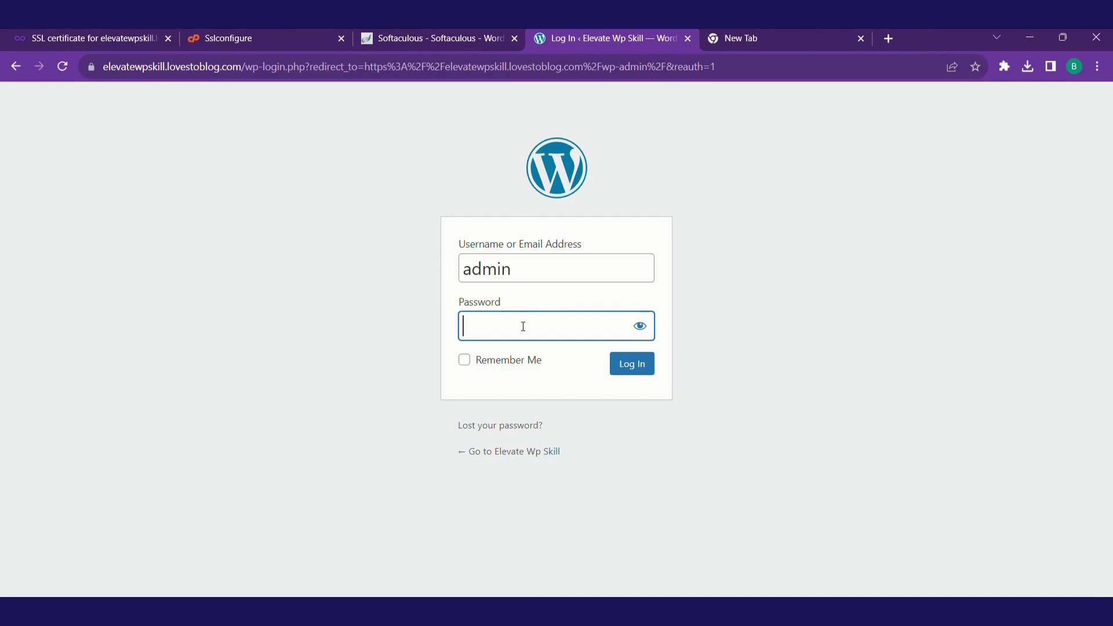
key("ctrl+v")
key("Return")
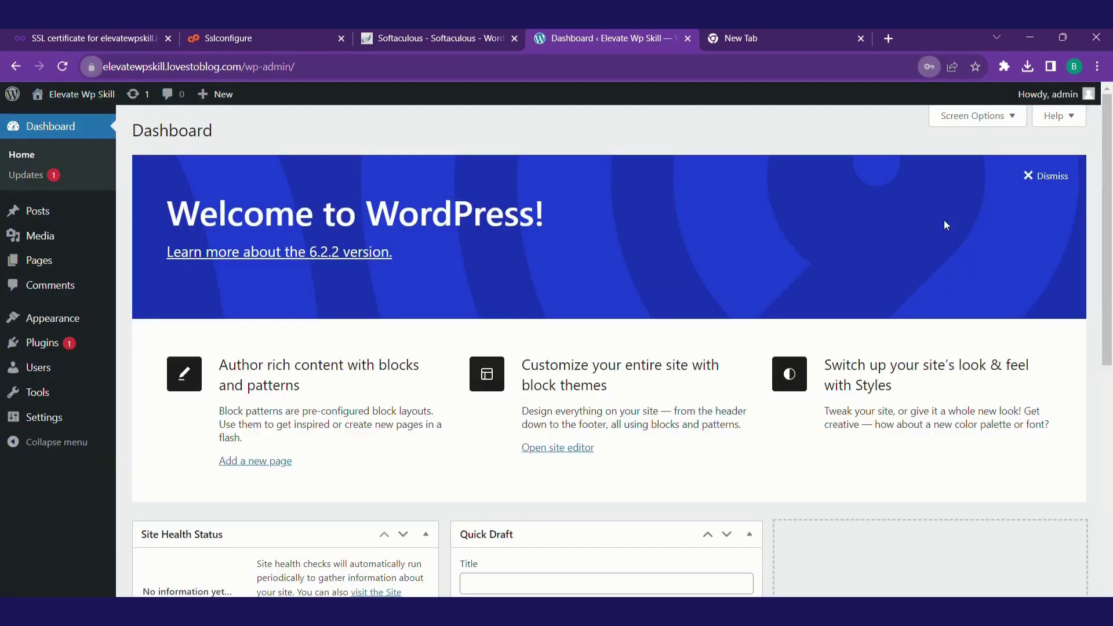
Save General Settings, then load the https WordPress Address URL in a new tab.
mouse_move(42, 418)
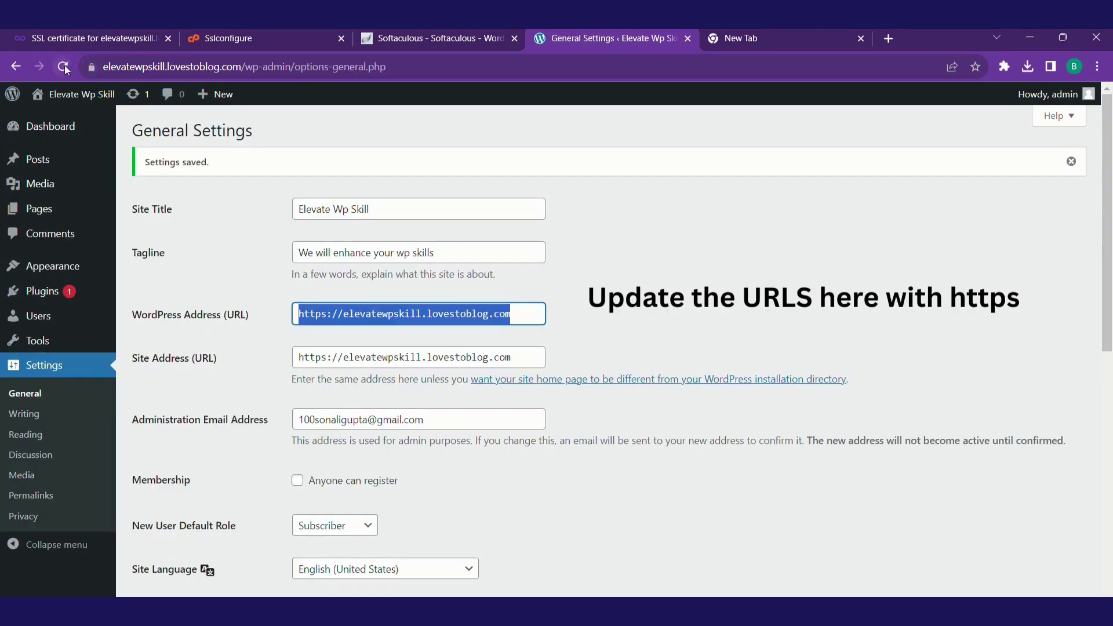
left_click(63, 66)
left_click(406, 279)
triple_click(400, 283)
key("ctrl+c")
left_click(699, 39)
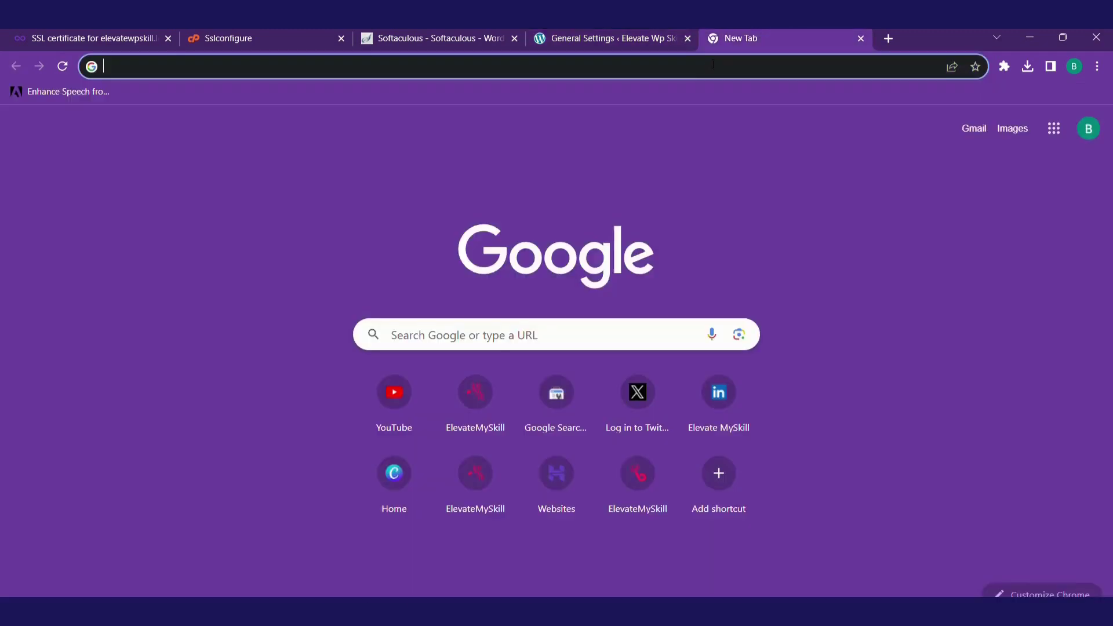
left_click(697, 69)
key("ctrl+v")
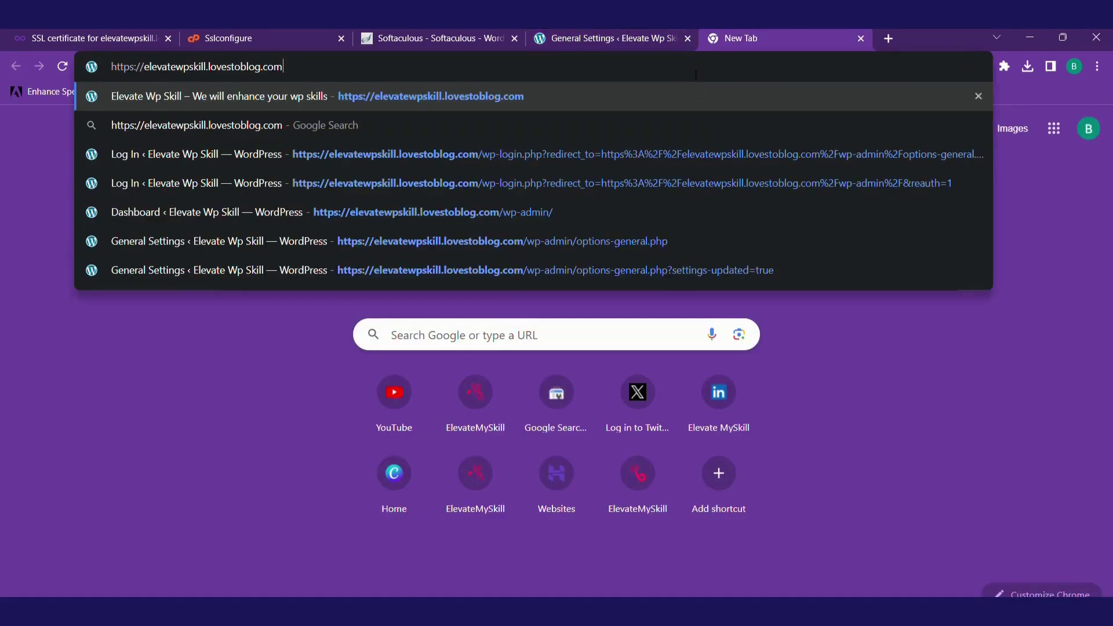
key("Return")
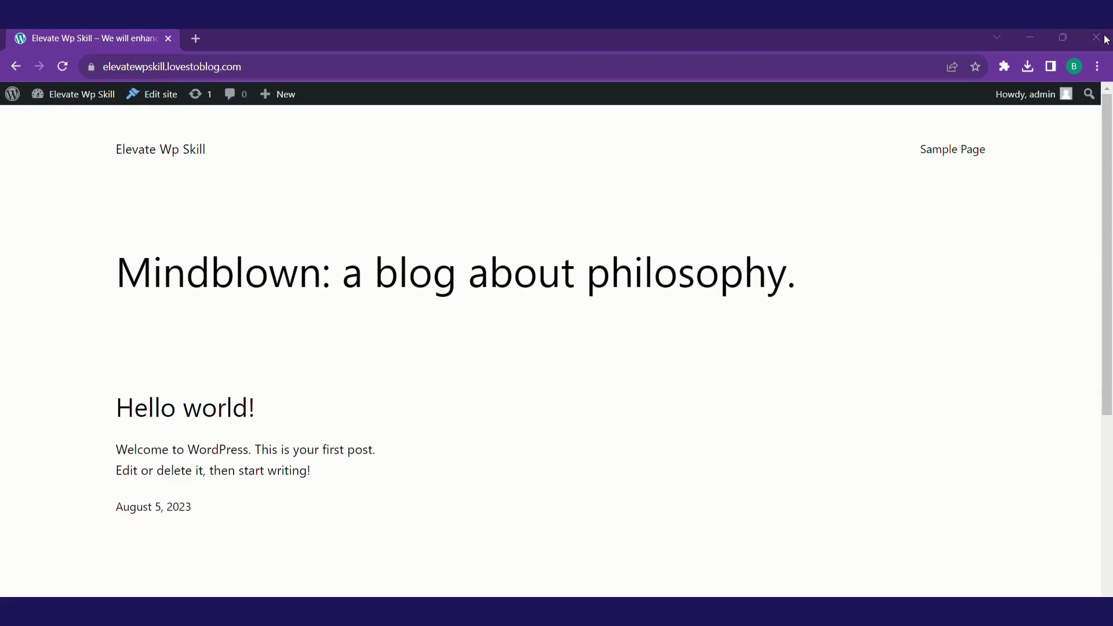
Search for Astra under Appearance > Themes > Add New, install it and activate it.
left_click(14, 94)
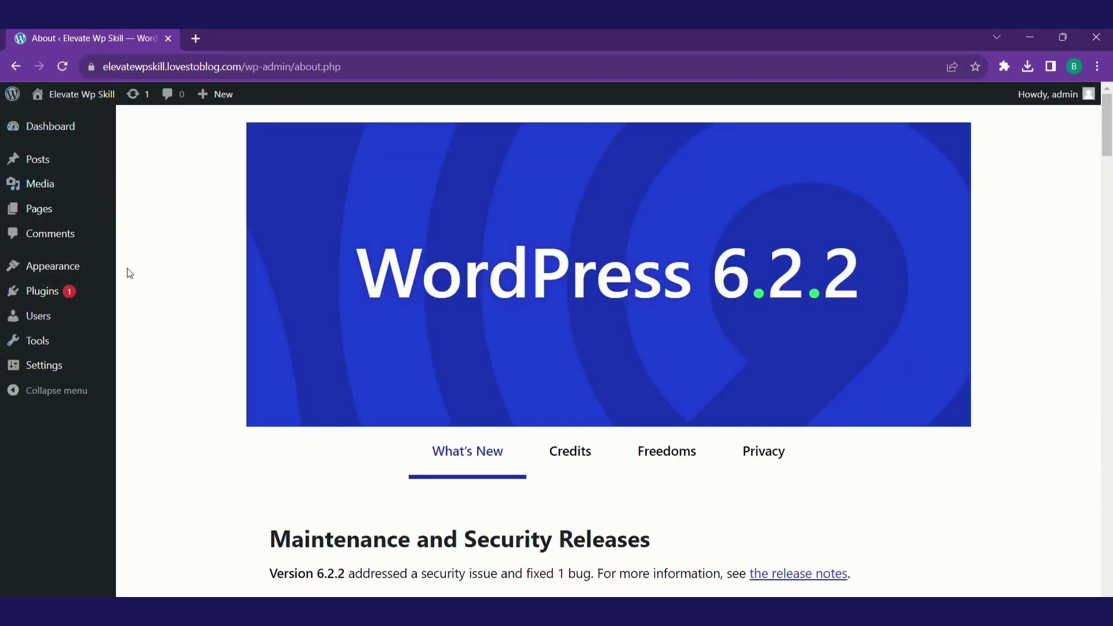
mouse_move(84, 270)
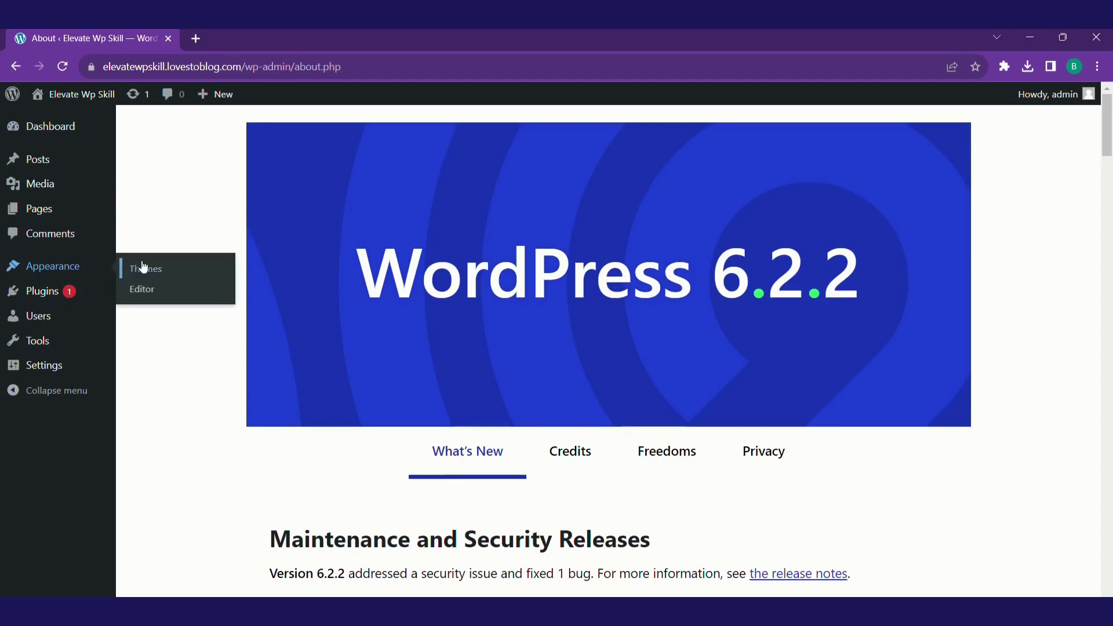
left_click(172, 277)
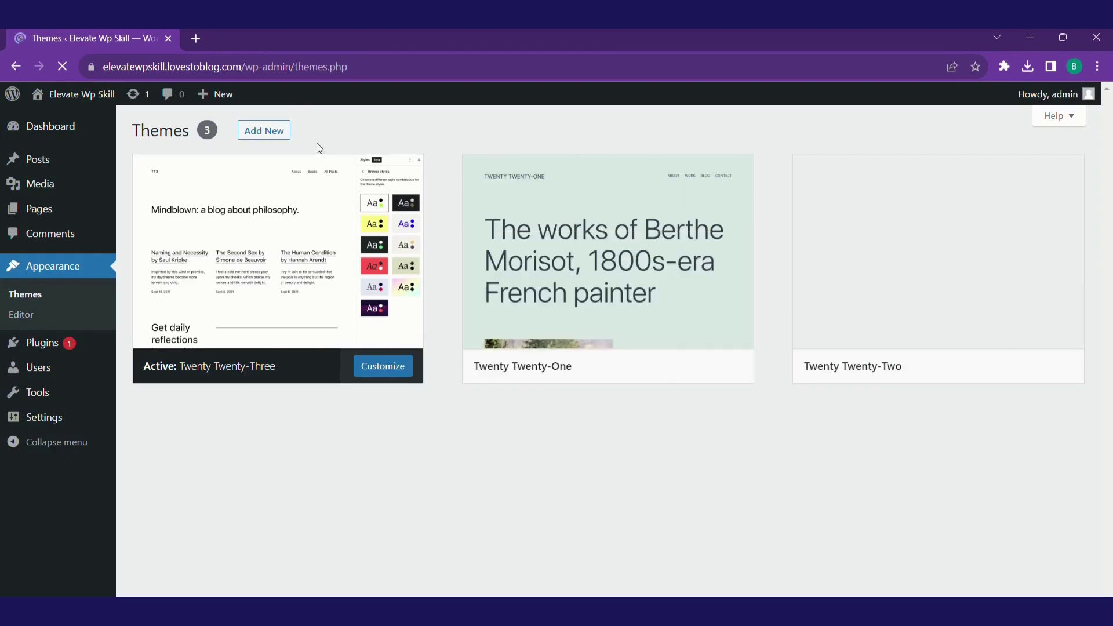
left_click(283, 131)
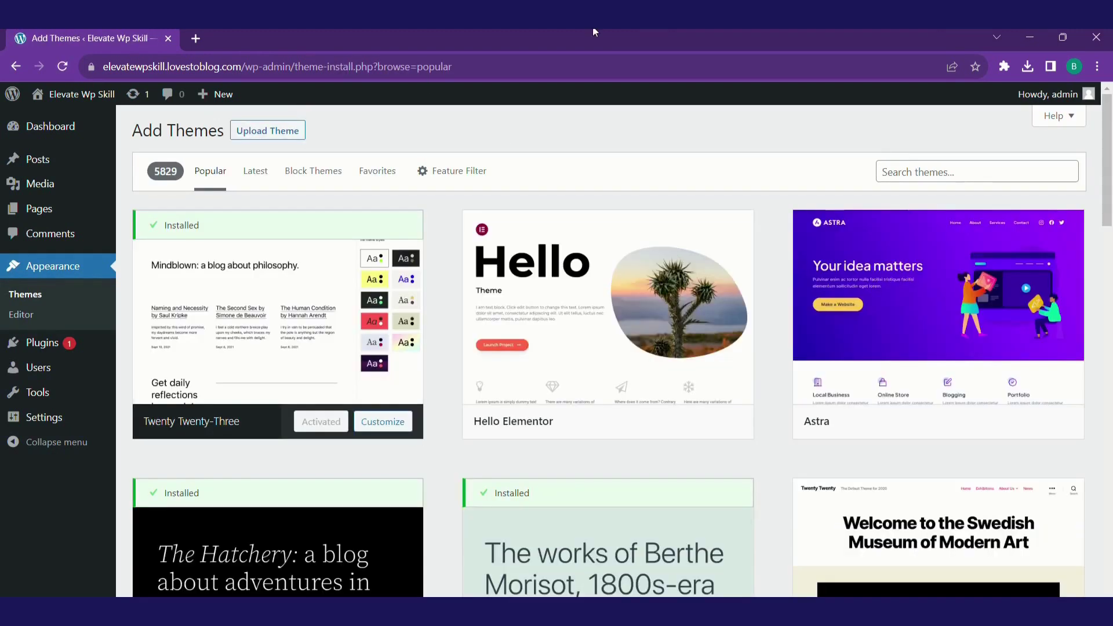
left_click(926, 169)
type("astra")
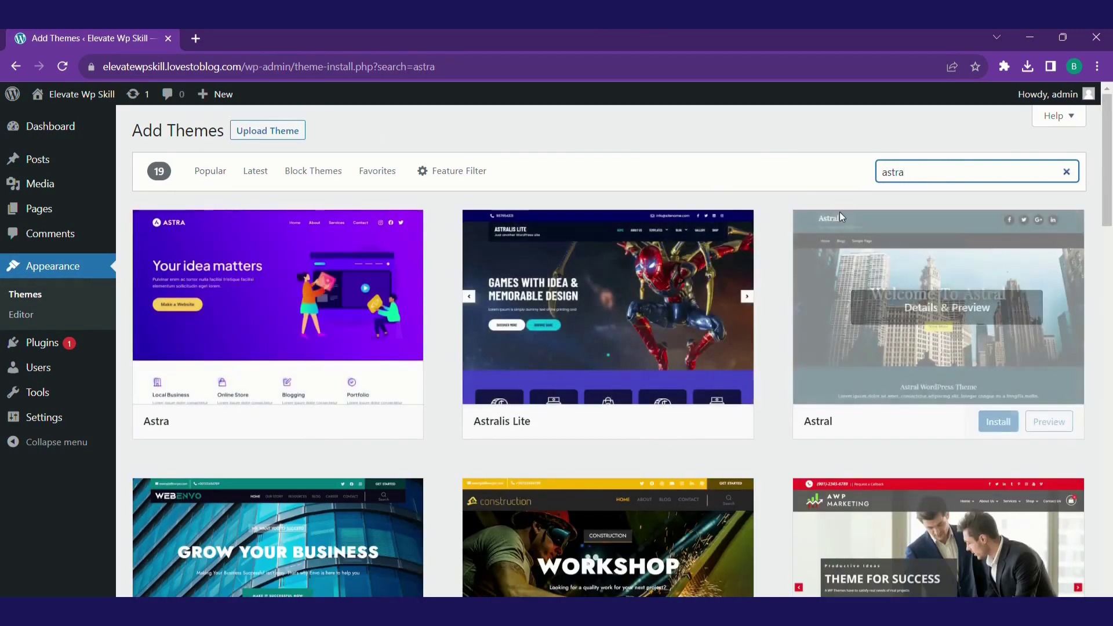
left_click(337, 426)
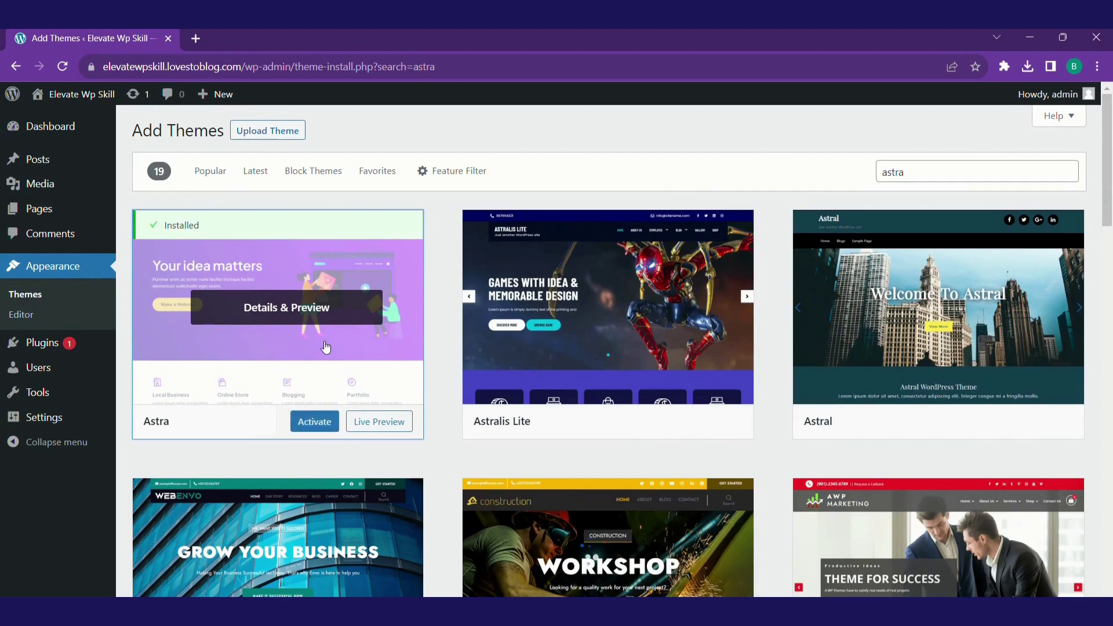
left_click(307, 423)
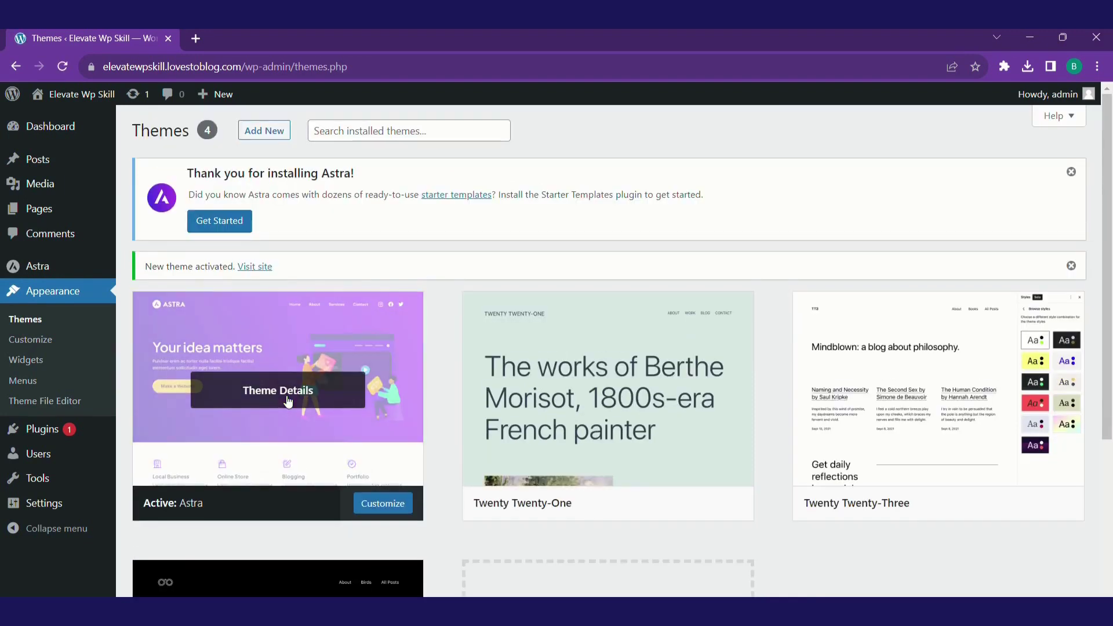
Launch Starter Templates, pick Elementor as the page builder, and browse the template gallery.
left_click(224, 221)
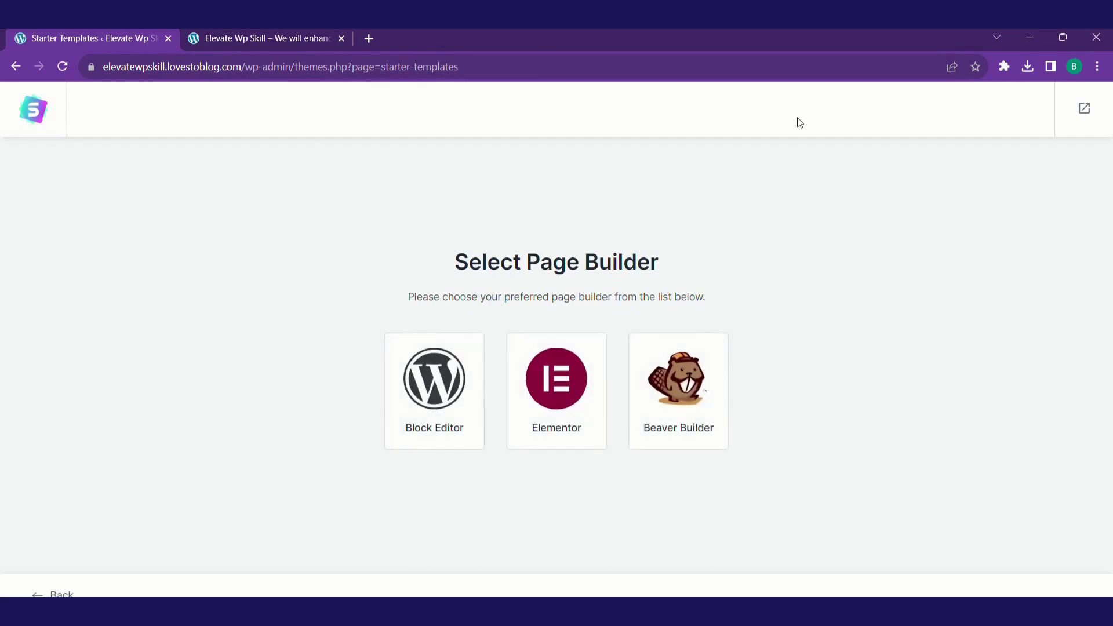
left_click(586, 418)
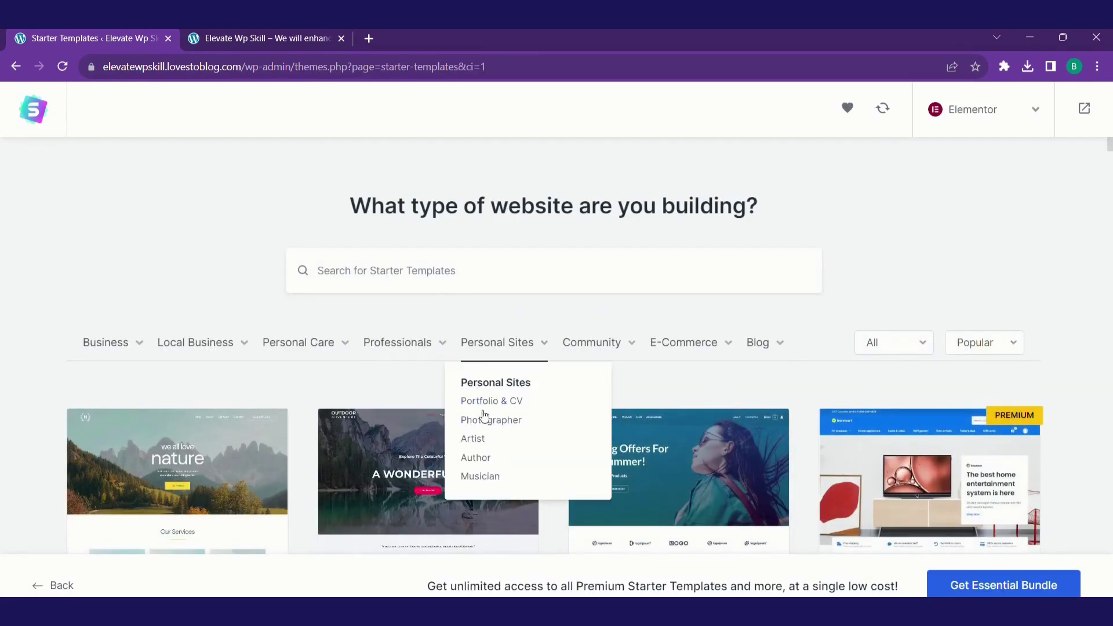
scroll(250, 367, "down", 3)
scroll(272, 383, "down", 3)
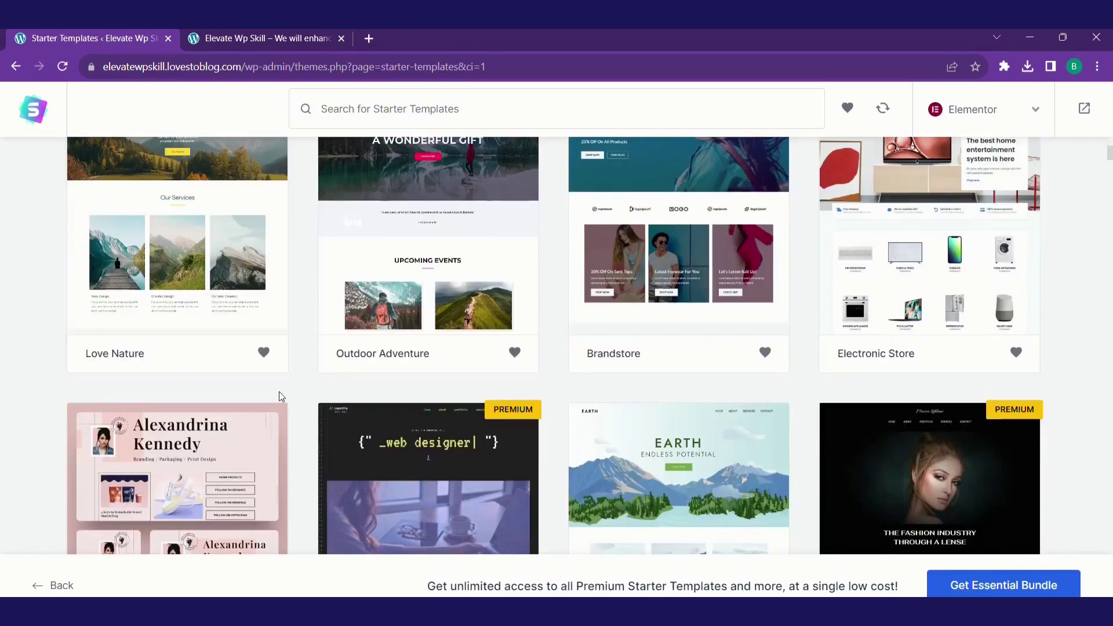
scroll(410, 385, "up", 6)
scroll(536, 441, "down", 2)
scroll(536, 441, "down", 3)
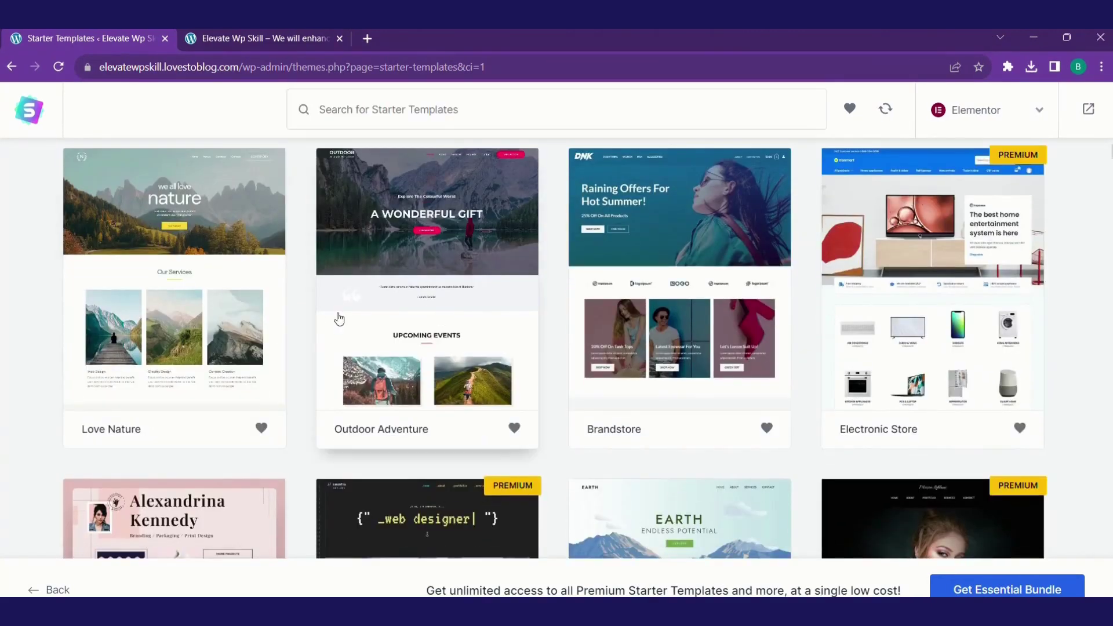
scroll(745, 371, "down", 10)
scroll(744, 377, "down", 5)
scroll(514, 404, "up", 17)
scroll(412, 435, "down", 3)
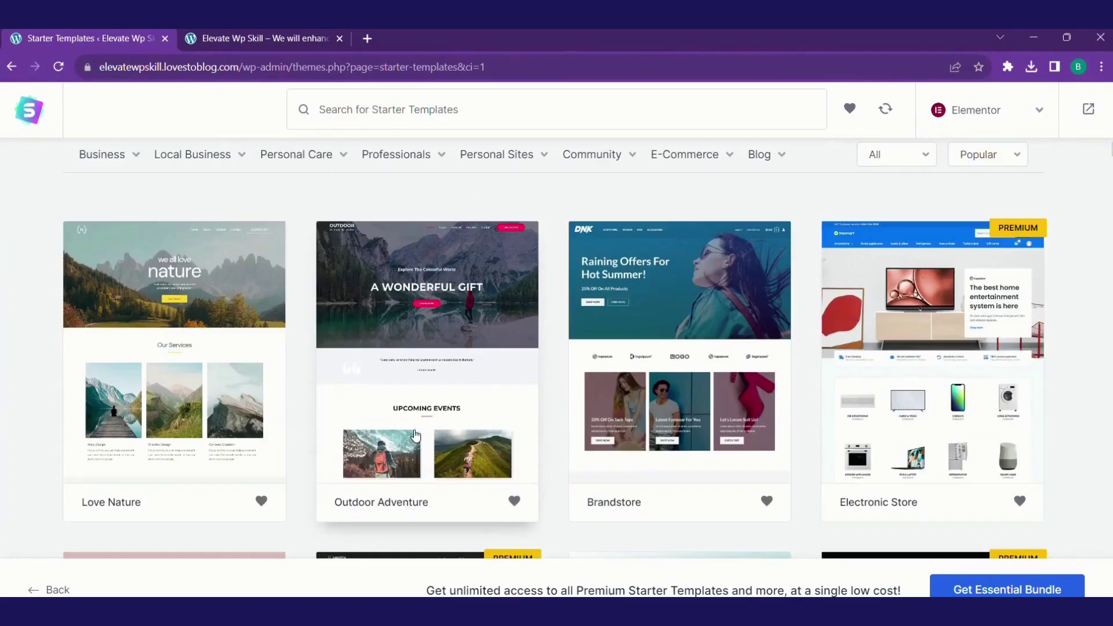
Choose the Outdoor Adventure template and skip the logo step.
left_click(417, 365)
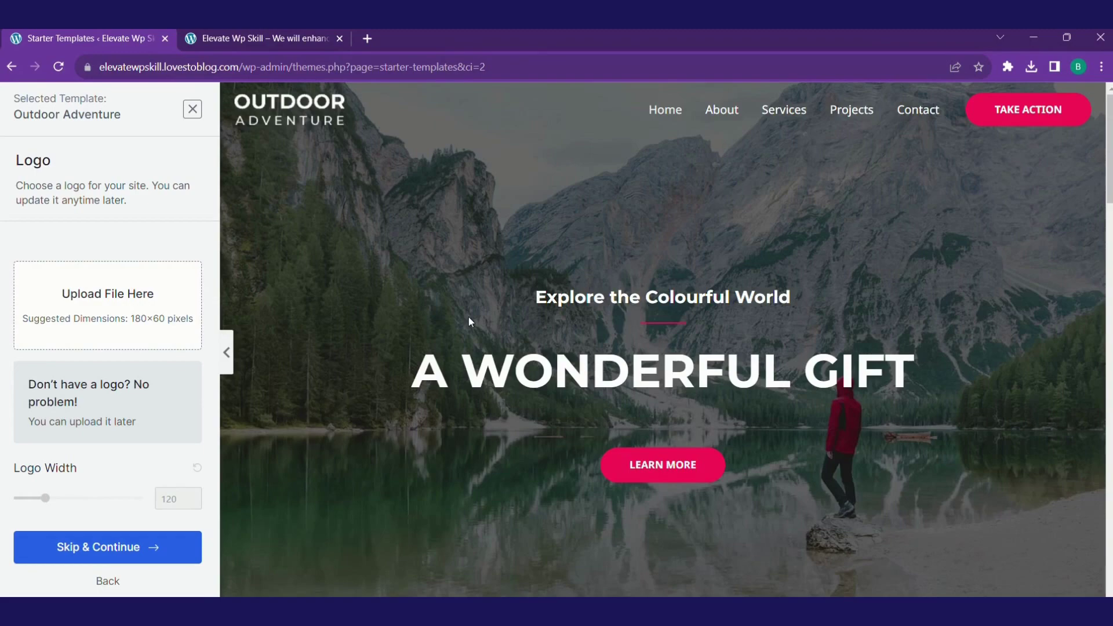
scroll(474, 331, "down", 8)
scroll(477, 339, "up", 2)
left_click(123, 552)
scroll(150, 325, "down", 3)
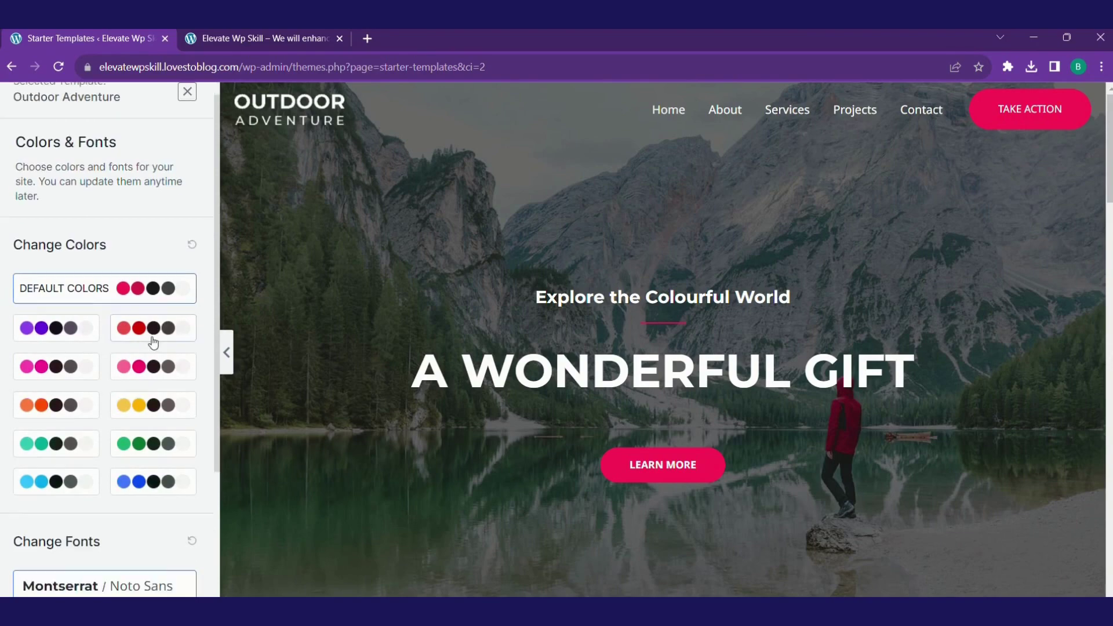
scroll(151, 352, "down", 1)
Keep the default colours and fonts, fill in the details form, and build the Outdoor Adventure site.
left_click(125, 549)
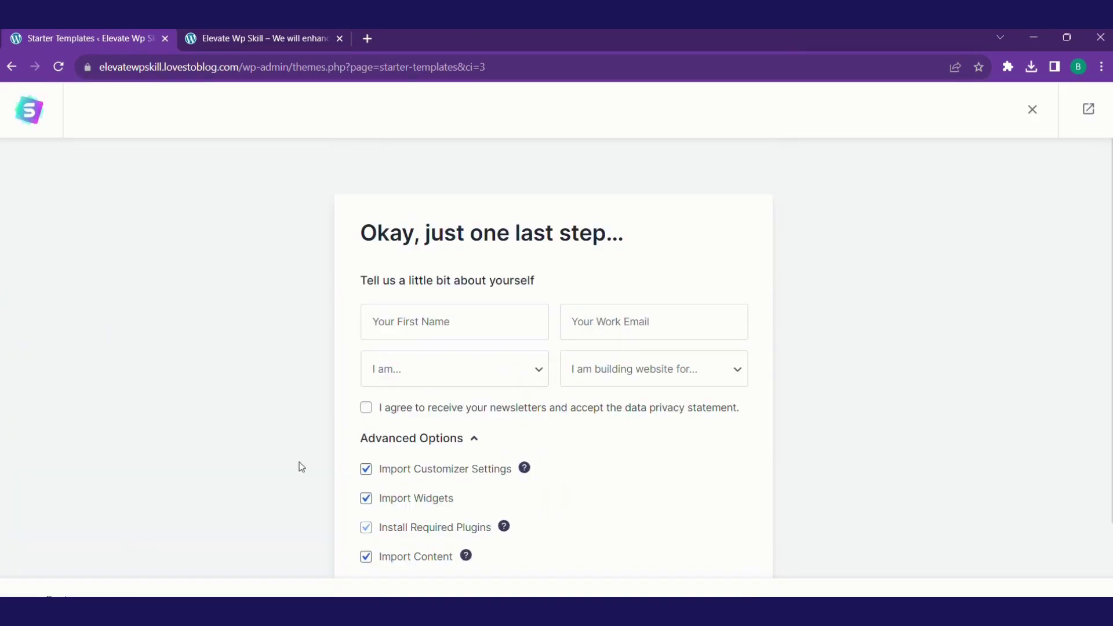
left_click(395, 323)
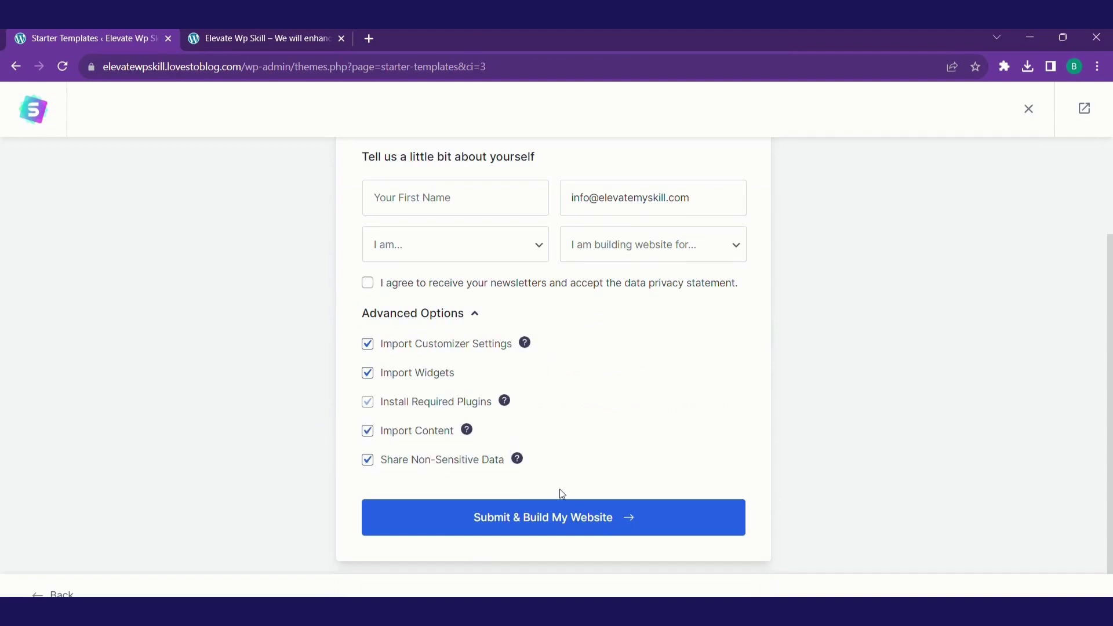
left_click(578, 525)
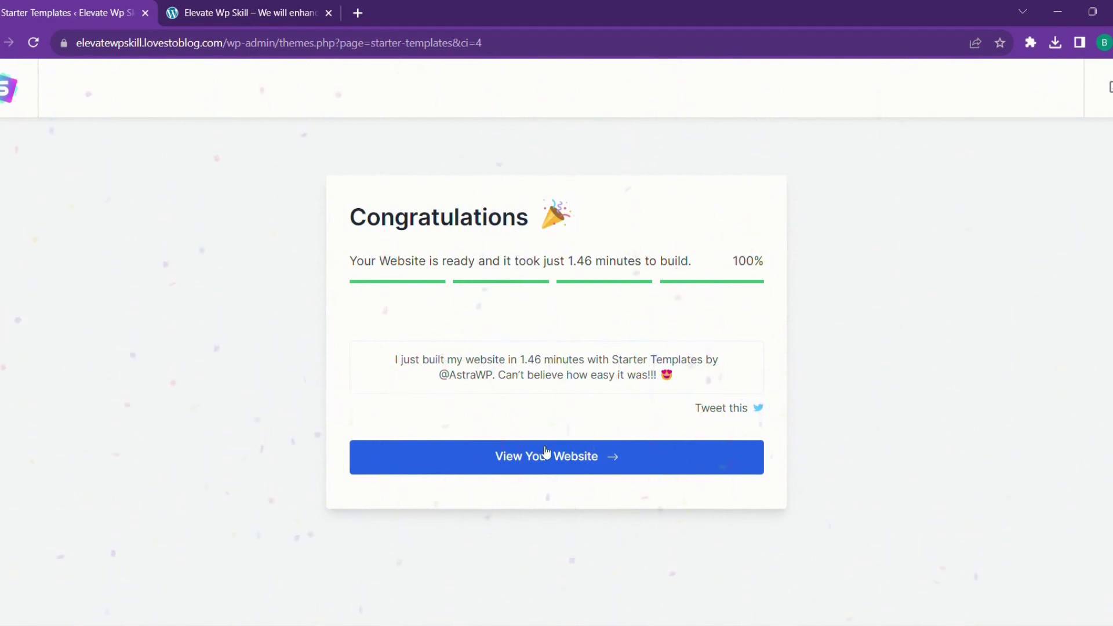
View the built homepage with its 'A Wonderful Gift' hero, refreshing the old blog tab.
left_click(545, 455)
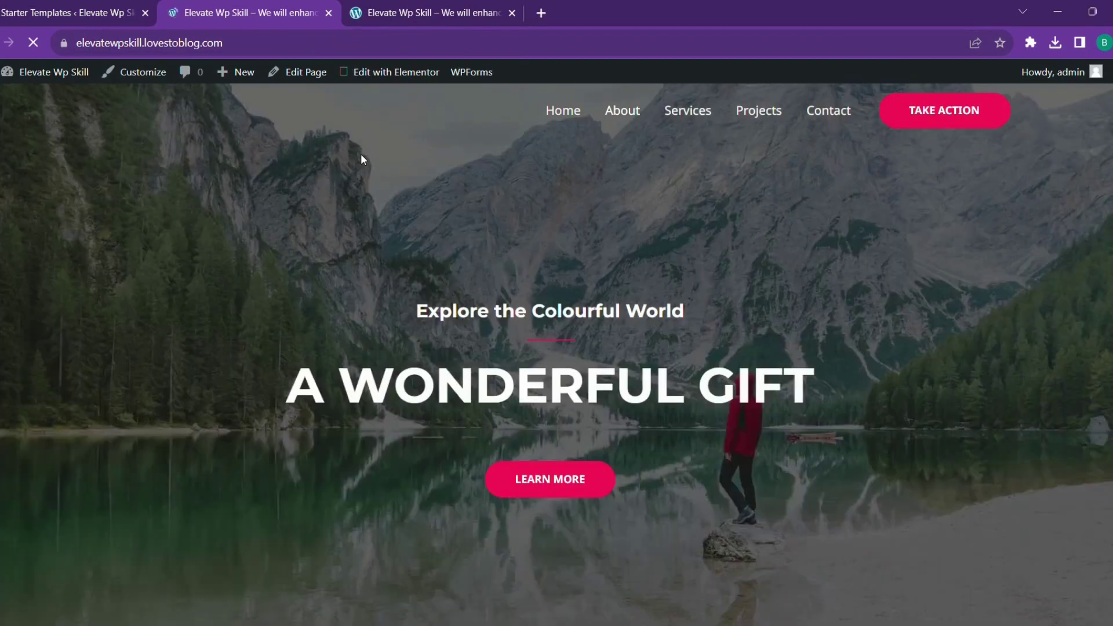
key("ctrl+Tab")
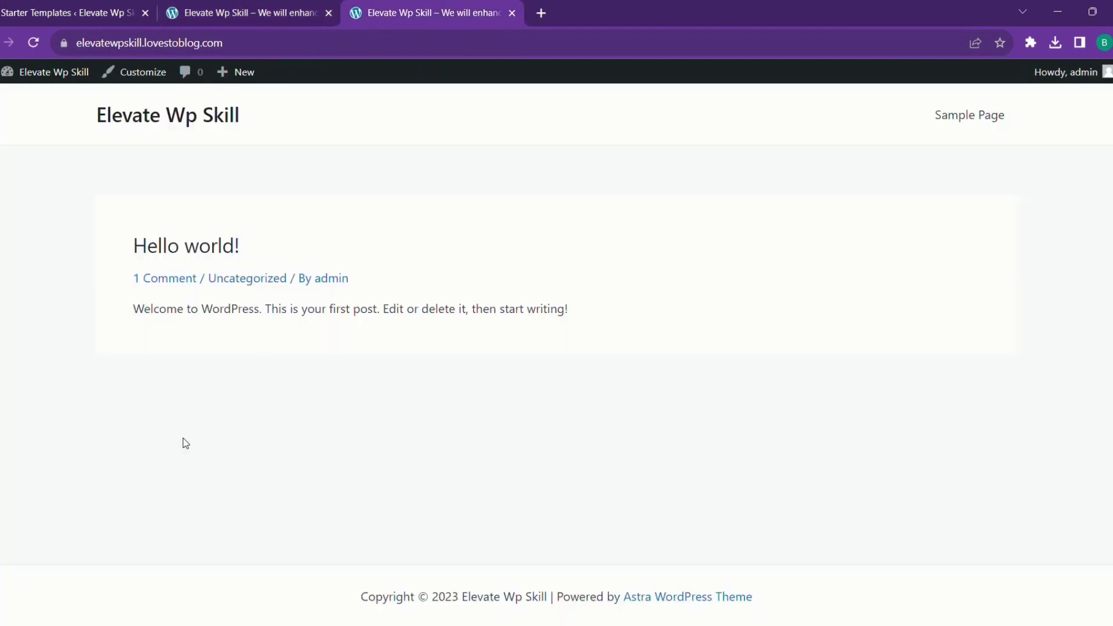
left_click(206, 15)
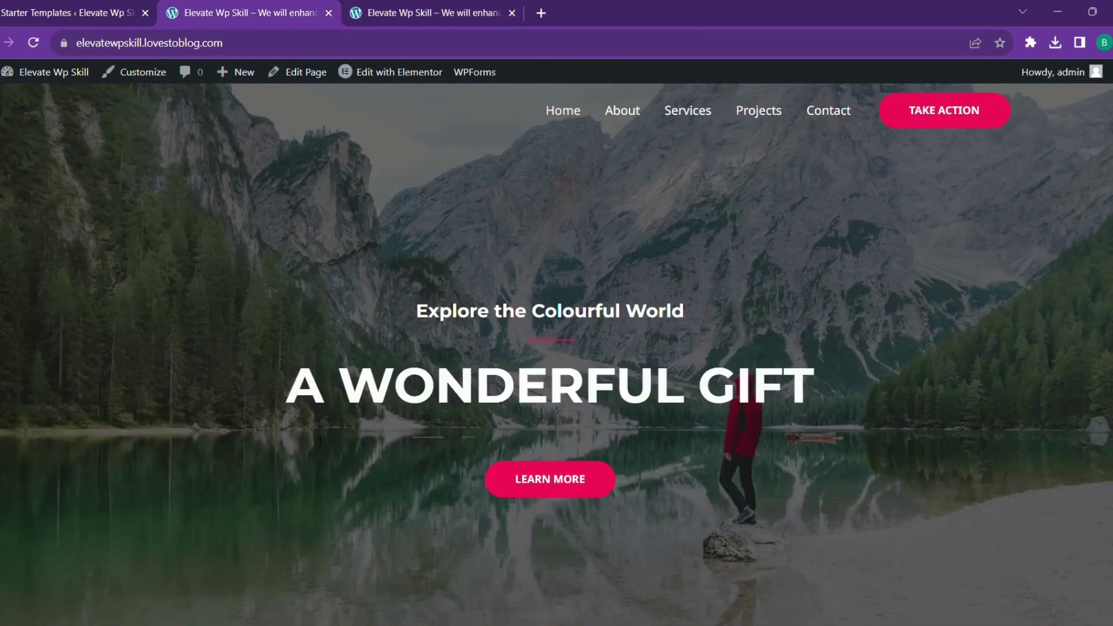
scroll(329, 471, "down", 20)
scroll(329, 473, "down", 5)
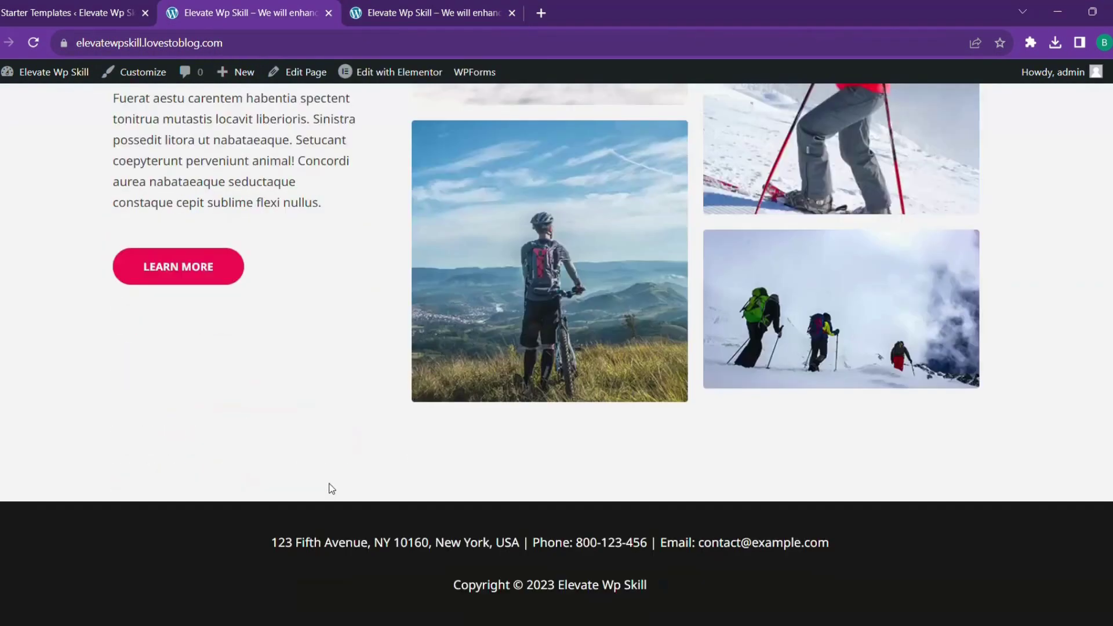
scroll(329, 485, "up", 15)
scroll(332, 489, "up", 10)
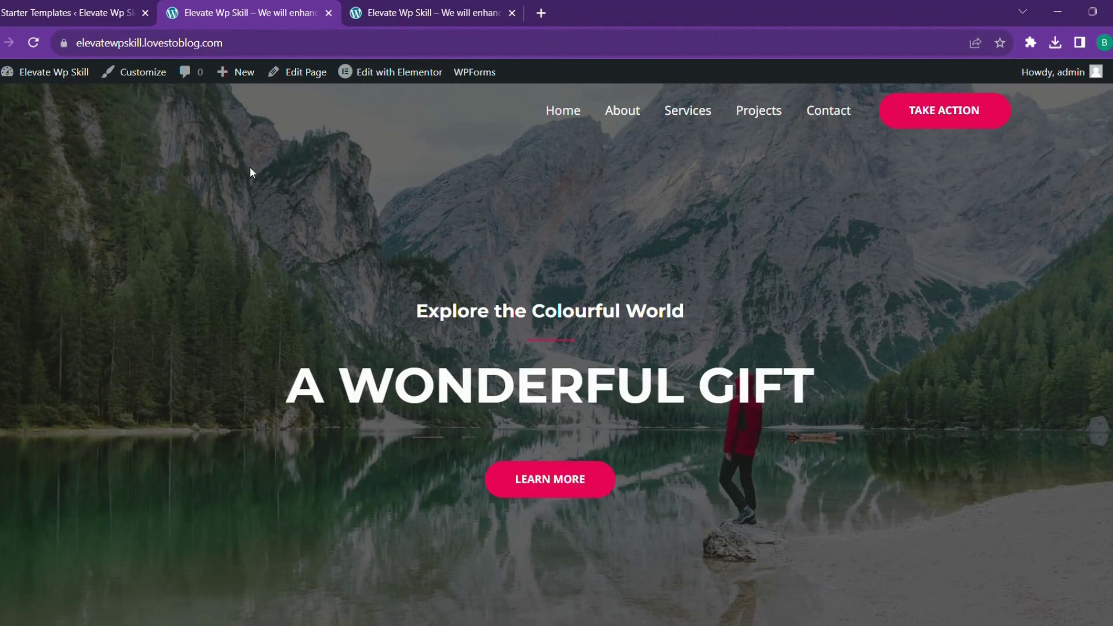
left_click(418, 4)
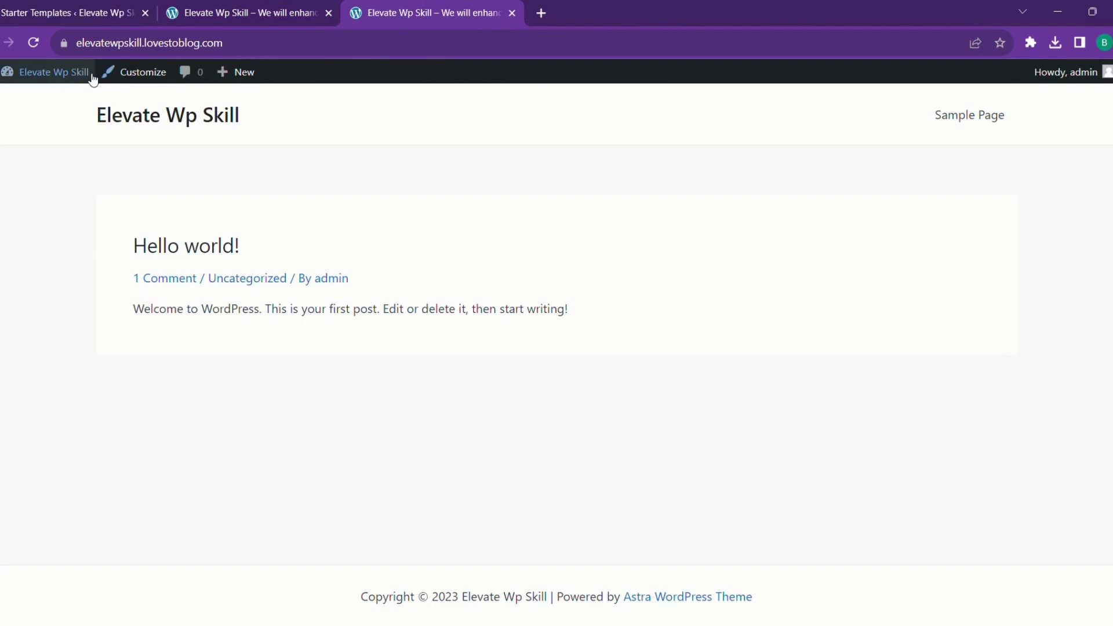
left_click(31, 43)
left_click(238, 12)
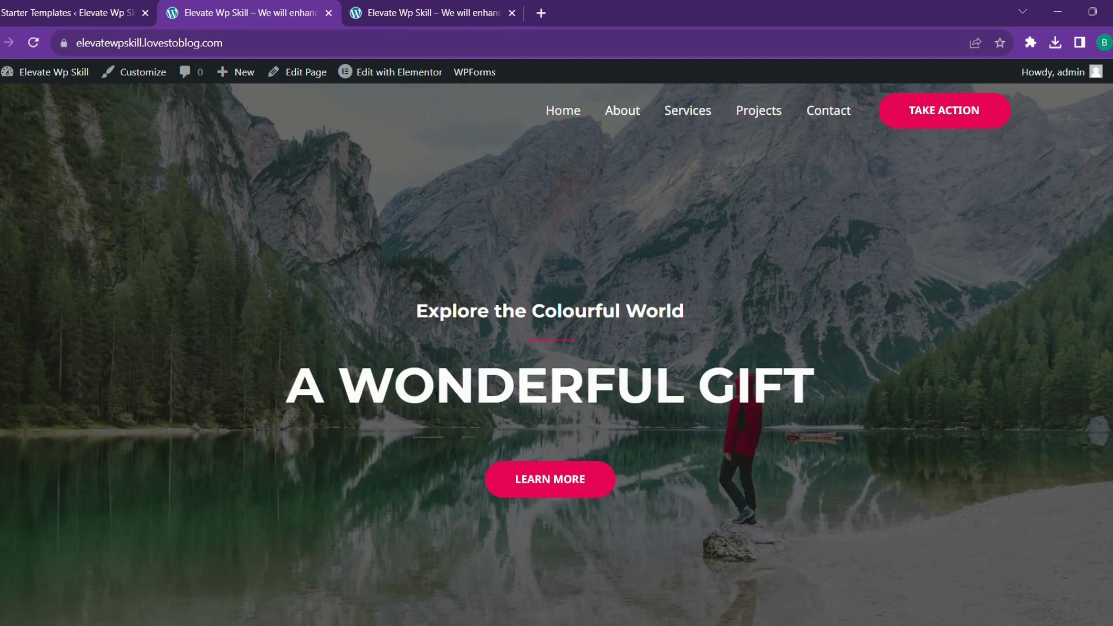
Open the homepage in Elementor from the admin bar and dismiss the What's New announcements.
mouse_move(418, 76)
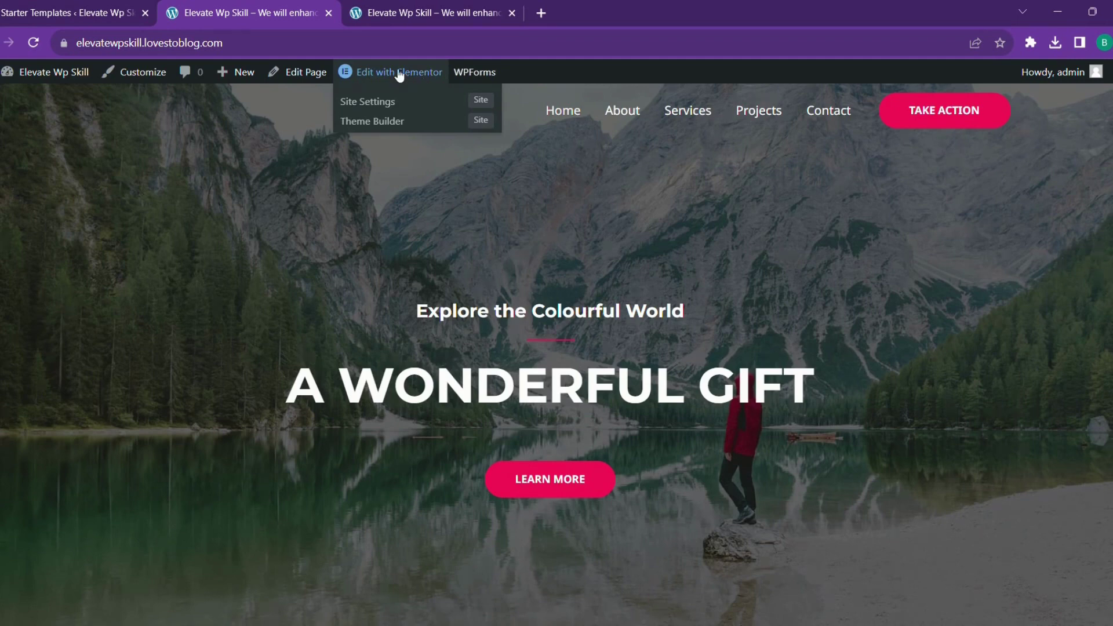
left_click(397, 73)
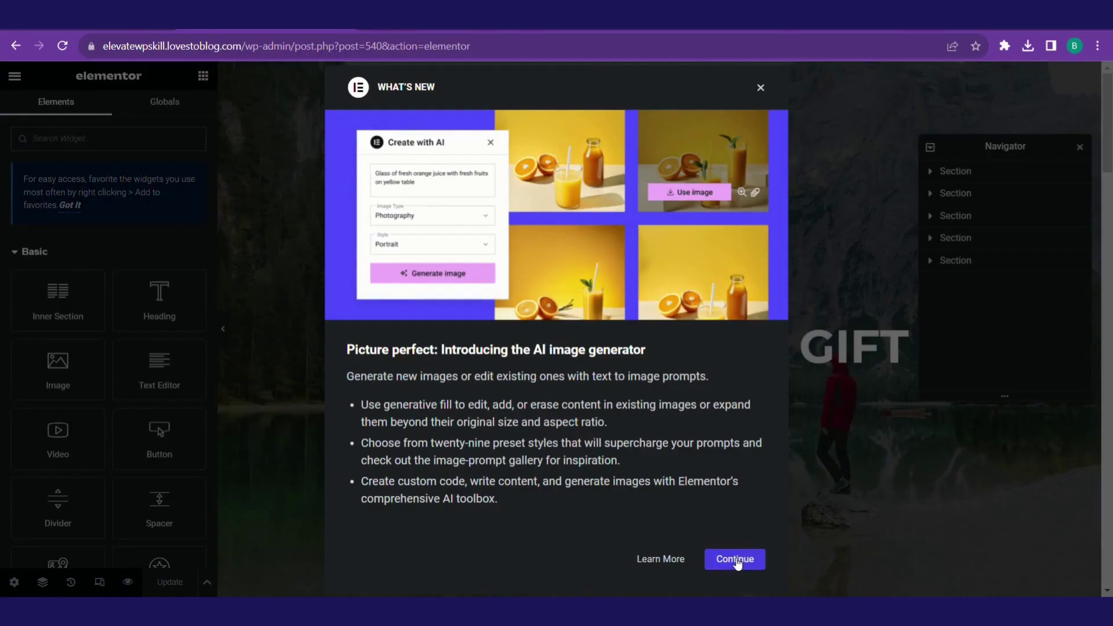
left_click(762, 88)
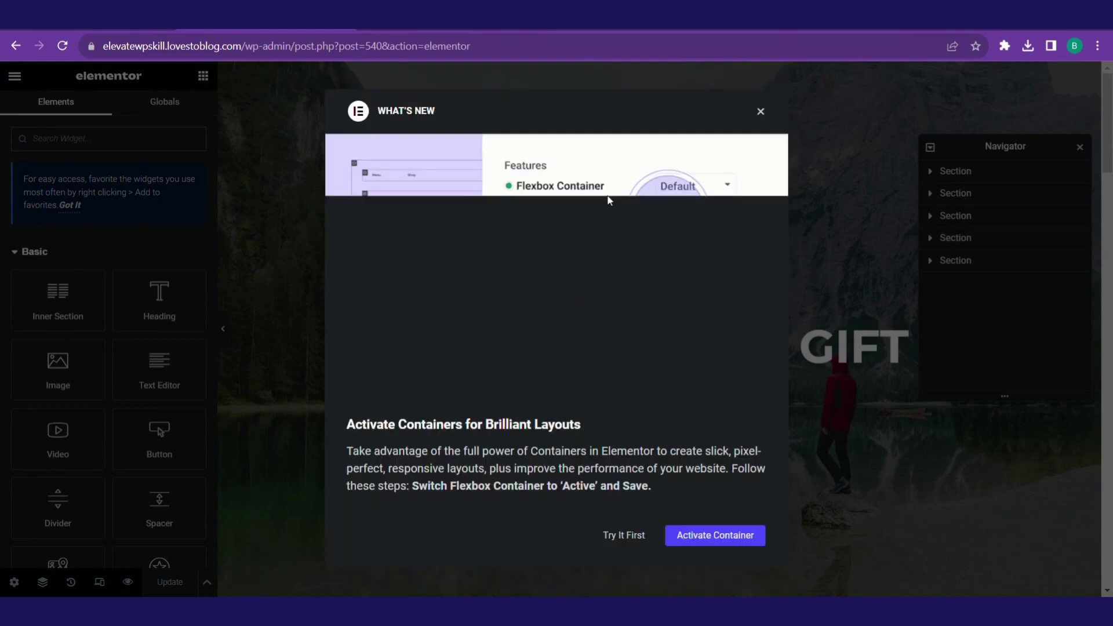
left_click(761, 113)
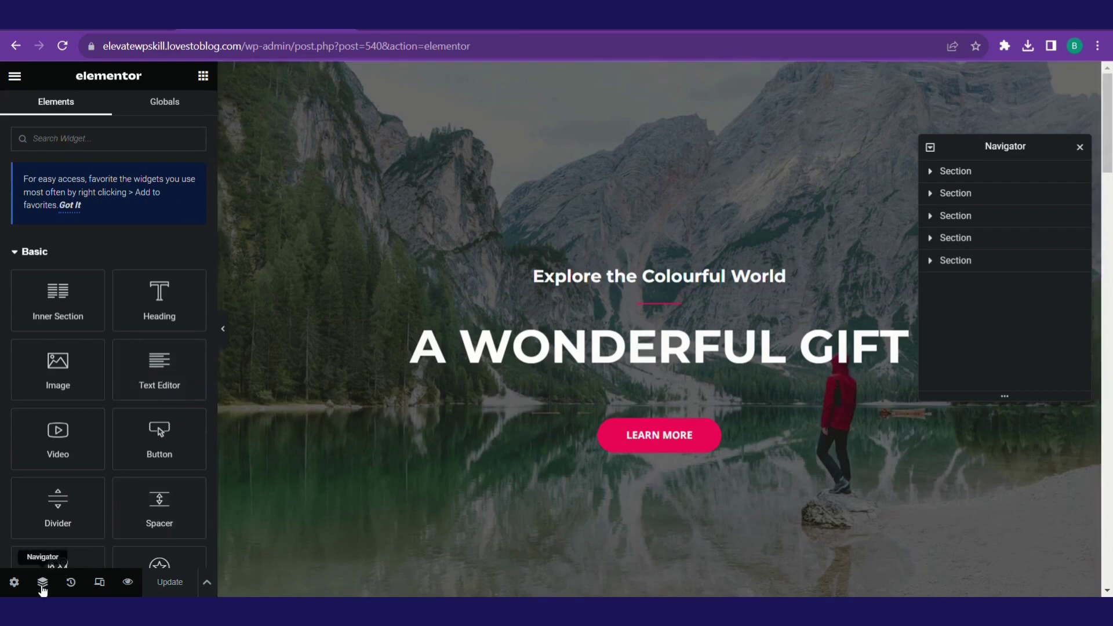
Find the Explore the World section through the Navigator and delete it from the homepage.
left_click(41, 583)
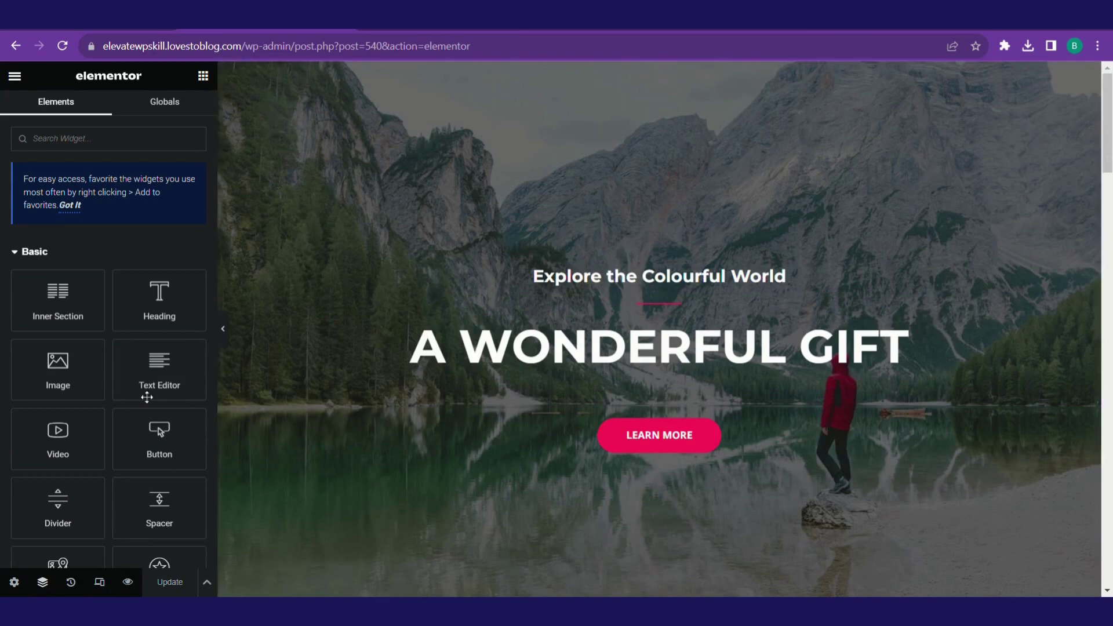
left_click(42, 582)
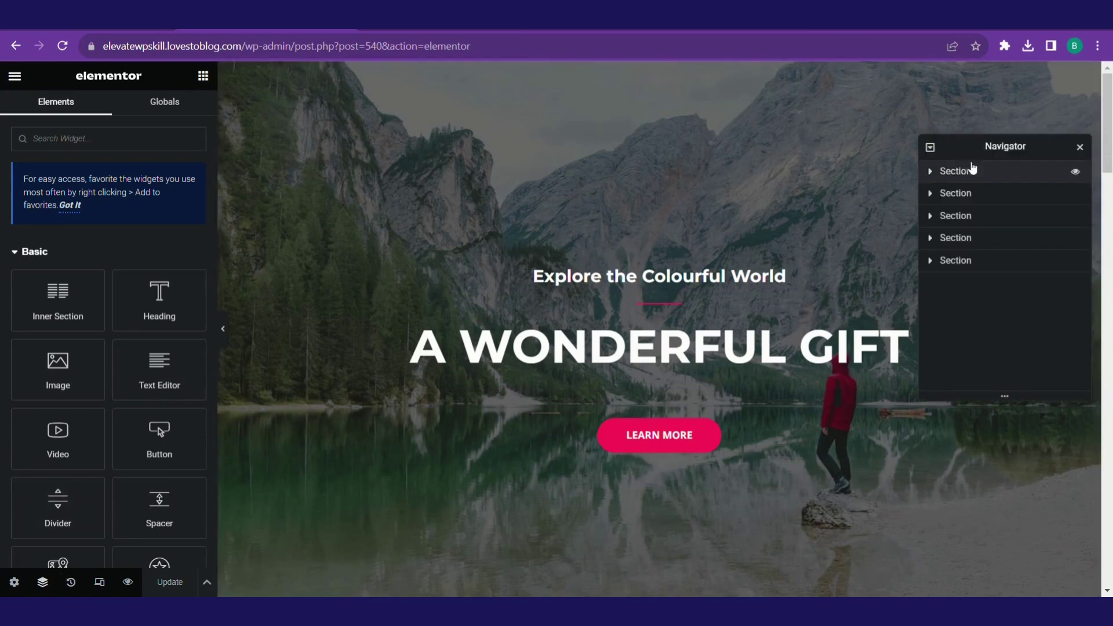
left_click(989, 182)
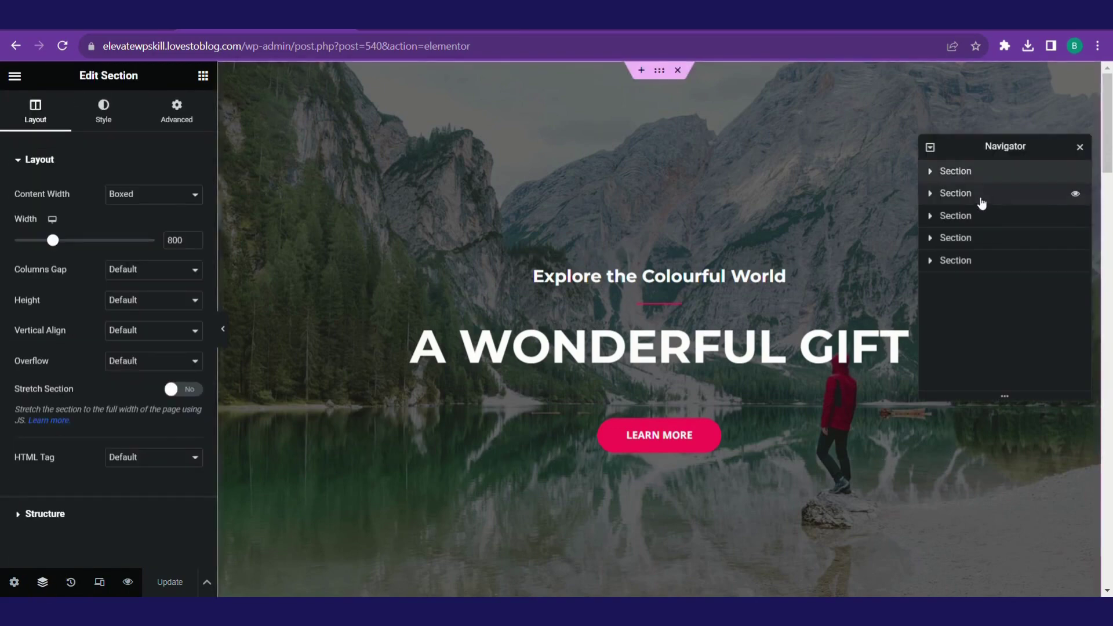
left_click(982, 203)
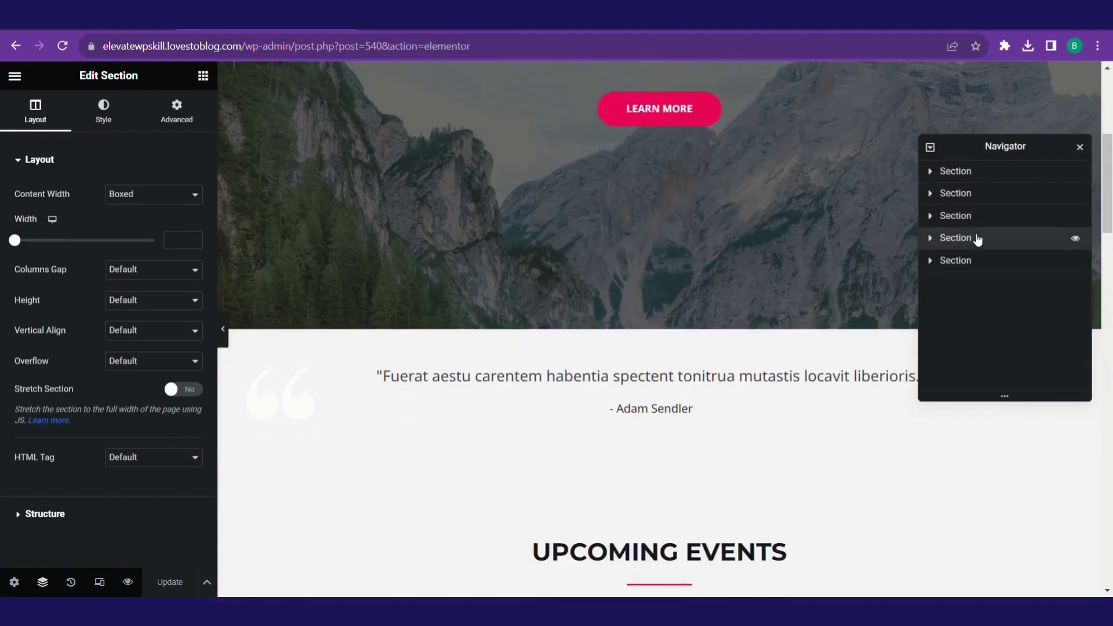
left_click(977, 259)
left_click(977, 259)
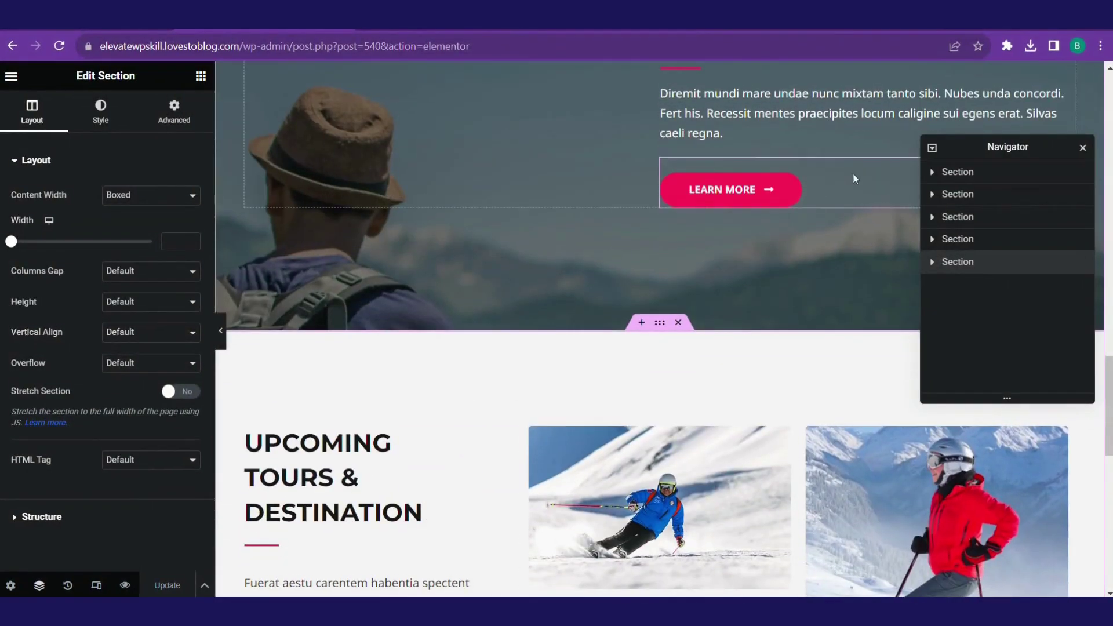
left_click(962, 174)
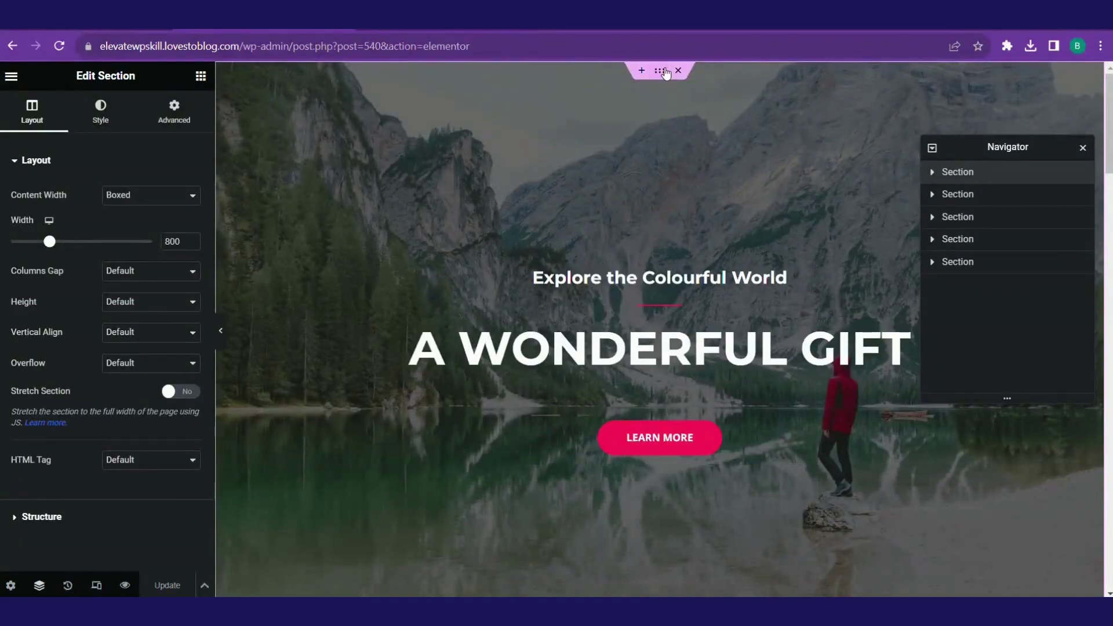
scroll(638, 245, "down", 15)
left_click(667, 269)
scroll(690, 279, "up", 5)
left_click(677, 319)
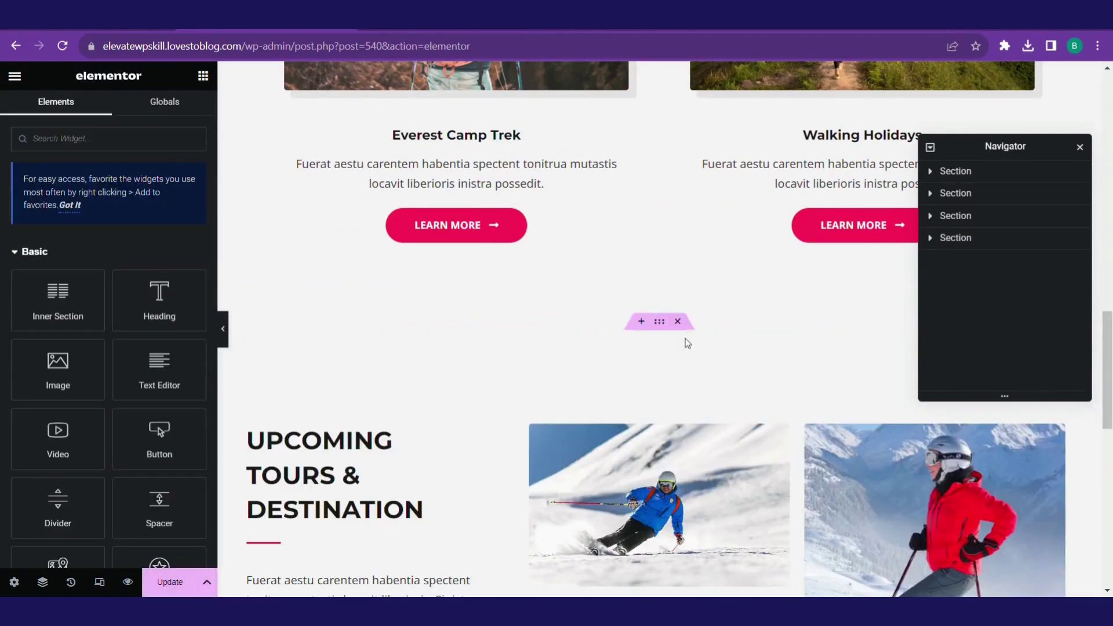
scroll(693, 366, "down", 4)
Replace the top Upcoming Tours image with a free Pixabay lion-cub photo at Large 1024 x 1024.
left_click(781, 217)
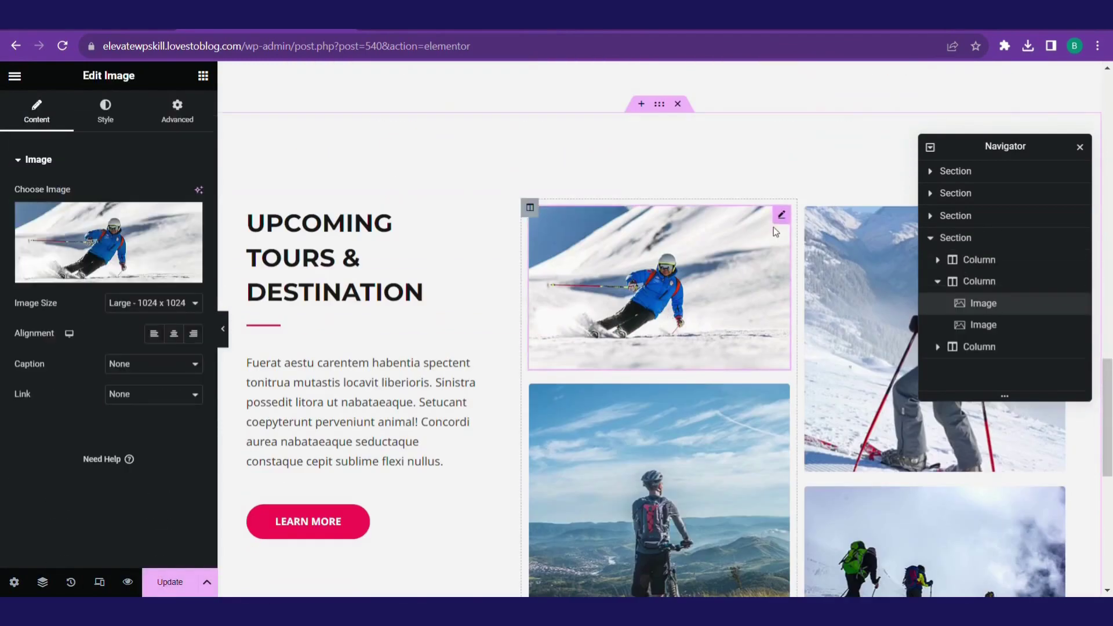
mouse_move(116, 235)
left_click(113, 281)
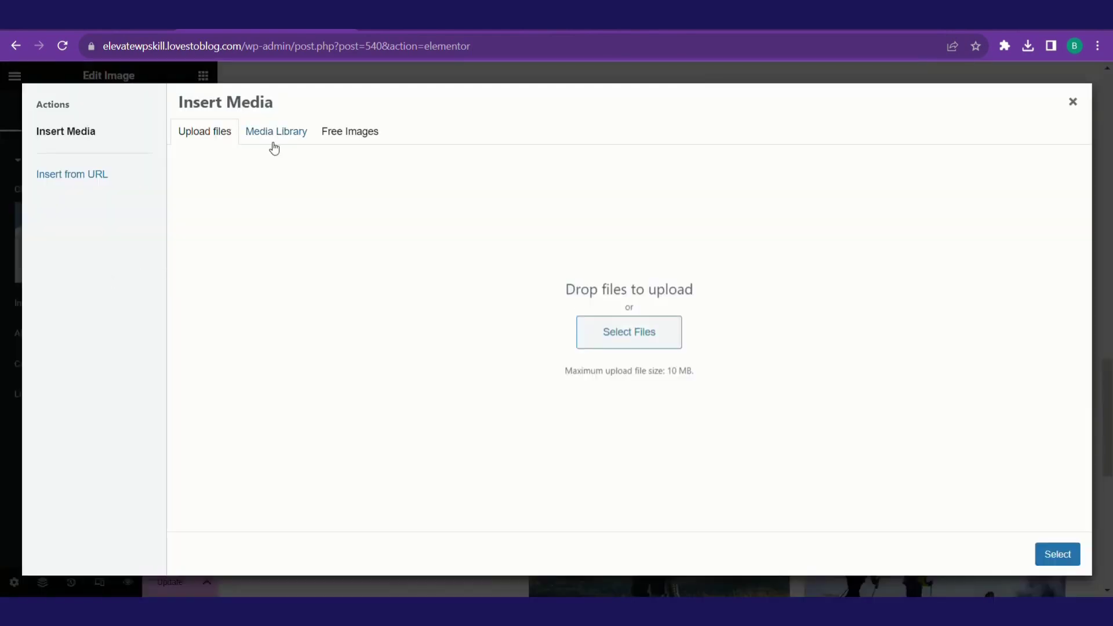
left_click(338, 135)
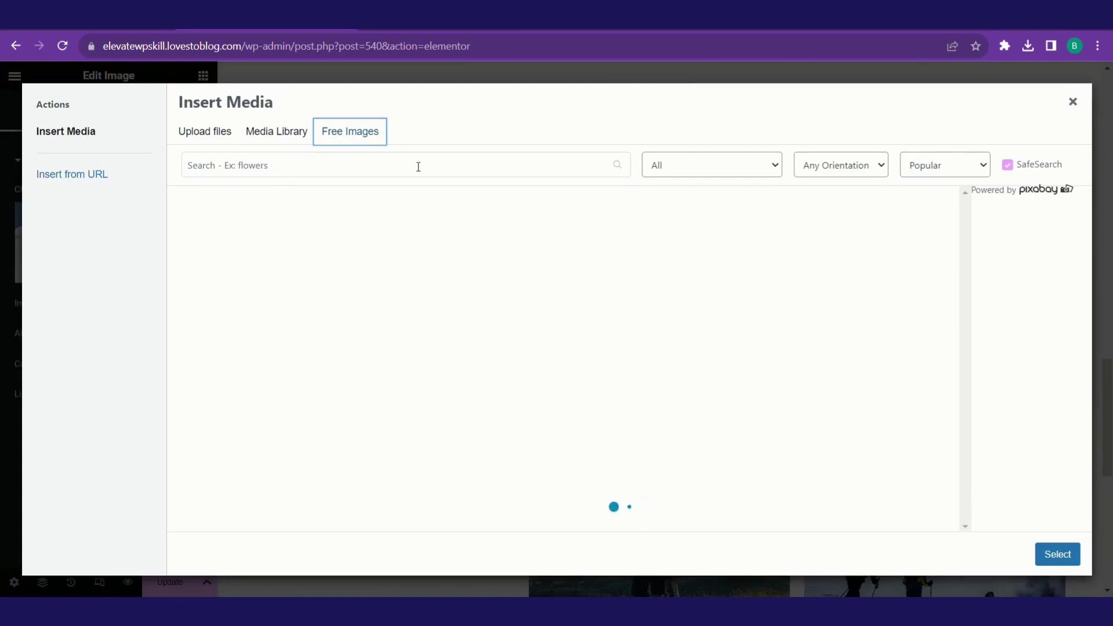
left_click(753, 172)
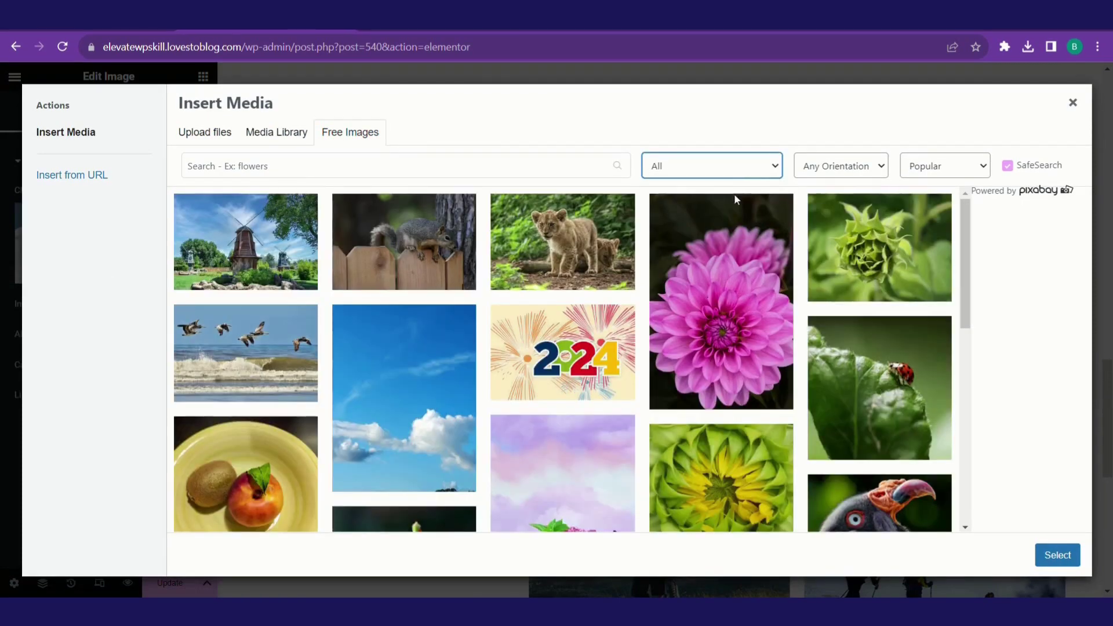
left_click(573, 248)
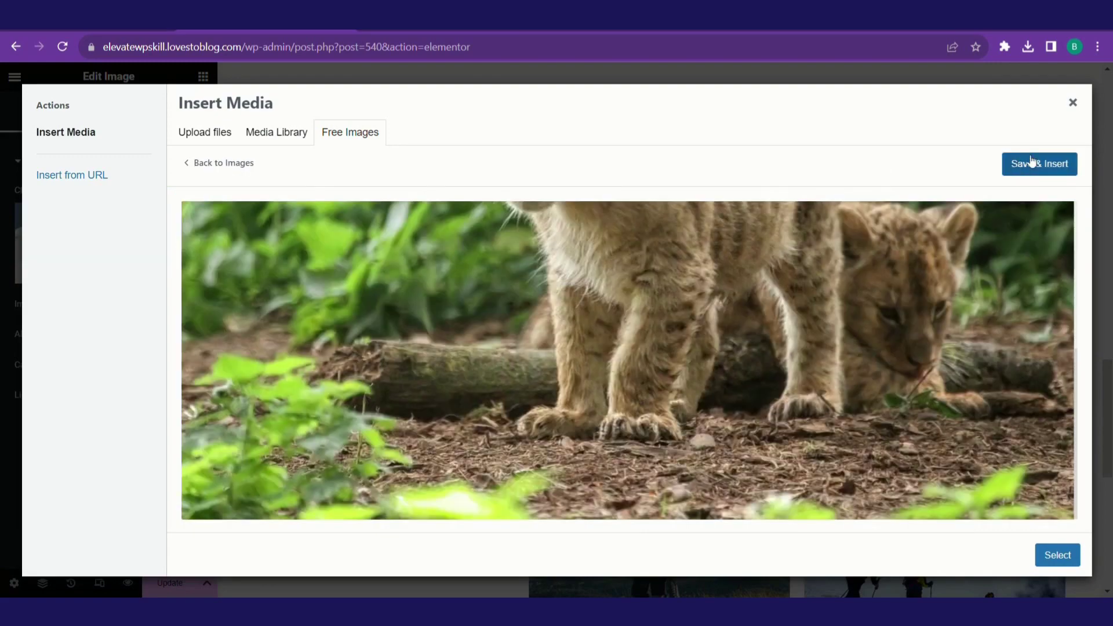
left_click(1032, 164)
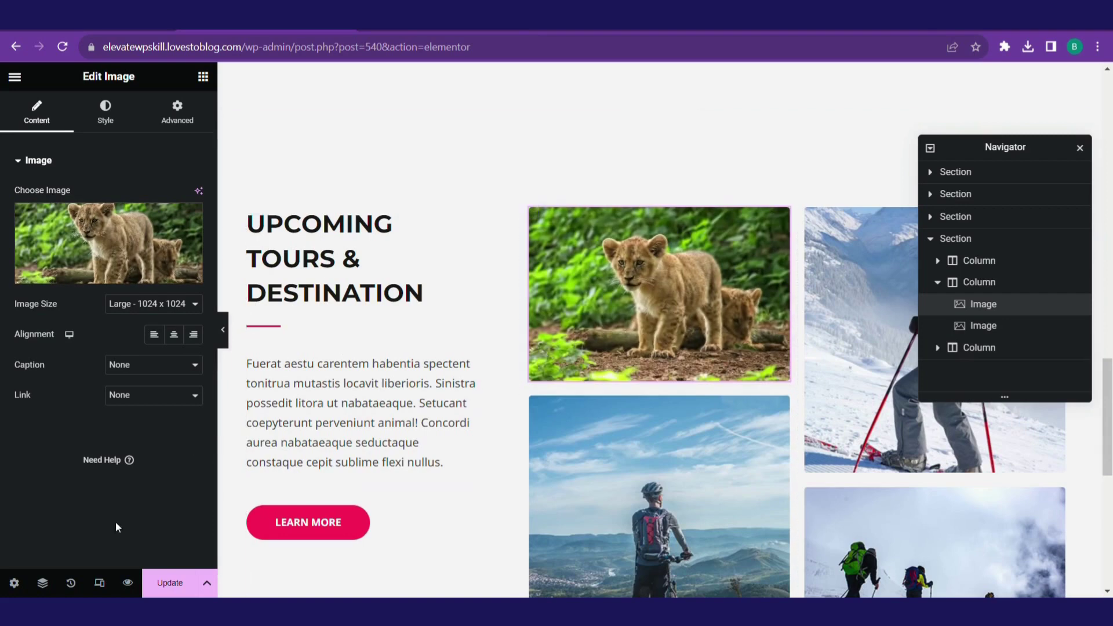
Replace the hiker-with-bike image with an uploaded 'Best Keyword Research Tools in 2023' thumbnail.
left_click(788, 405)
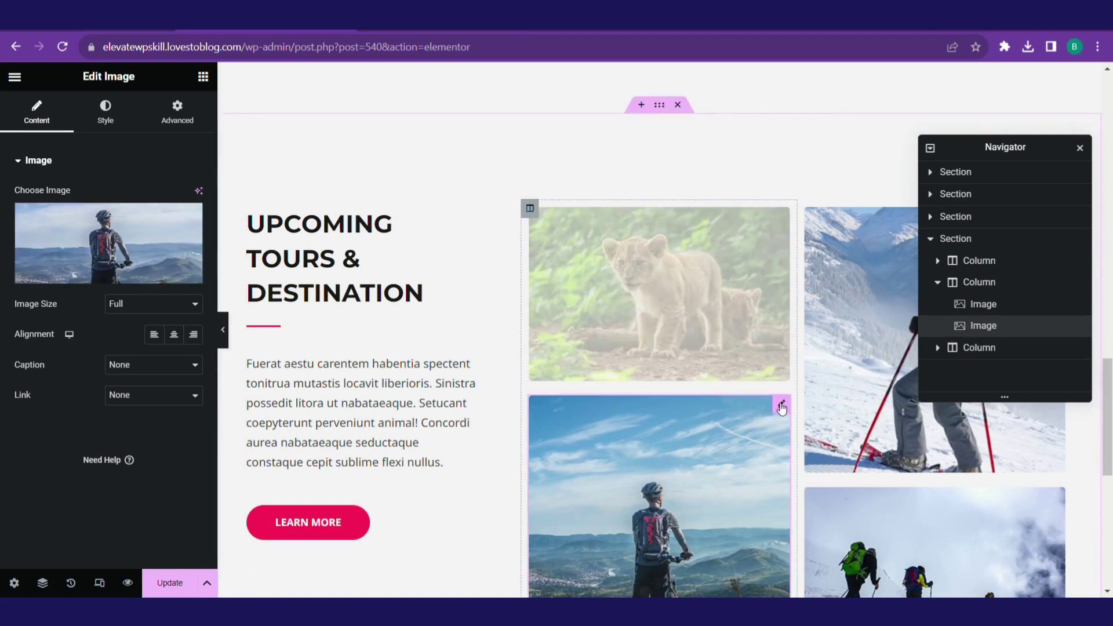
left_click(100, 273)
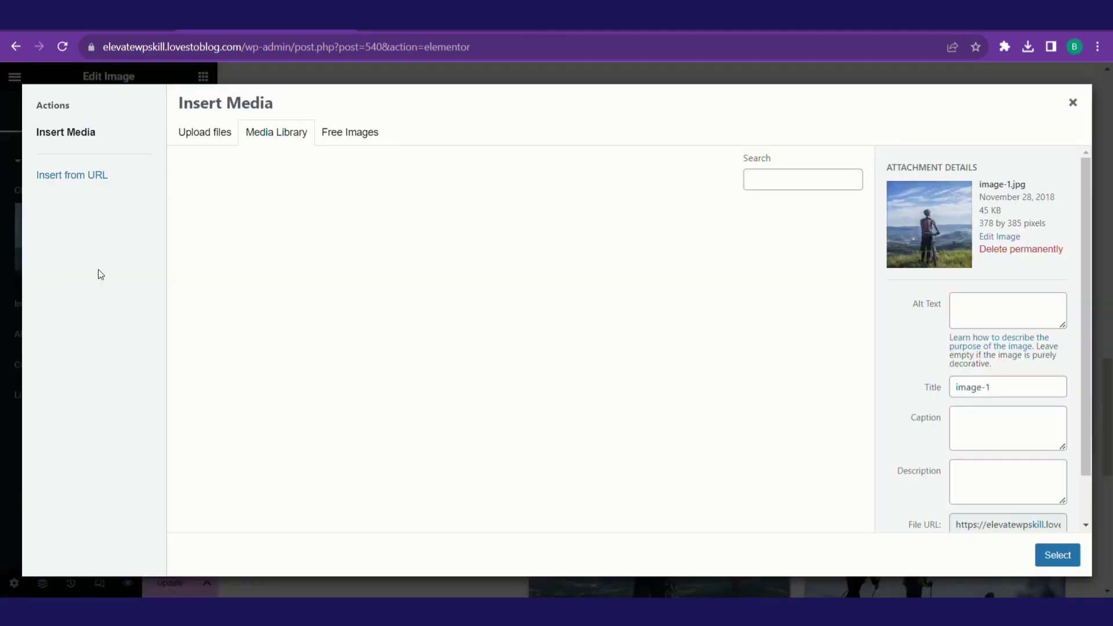
left_click(208, 134)
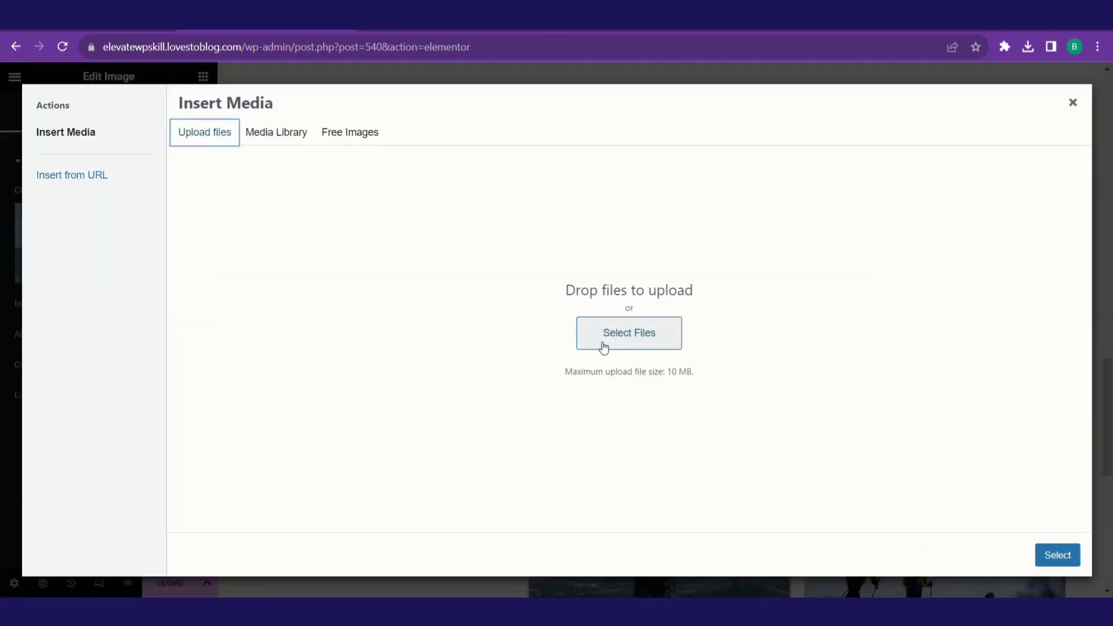
left_click(626, 341)
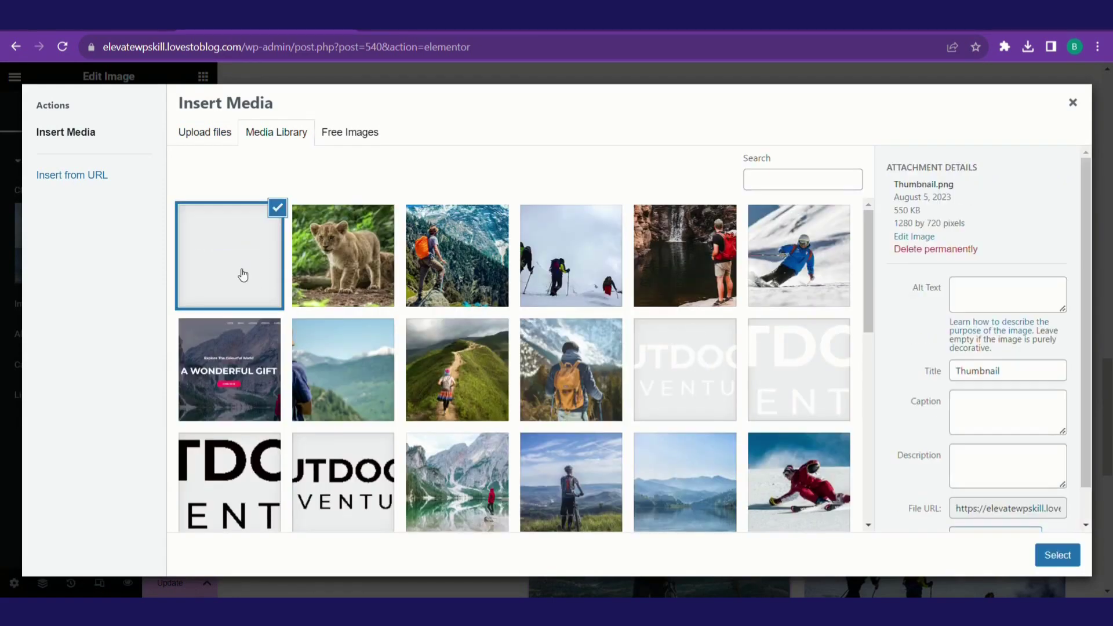
left_click(1072, 558)
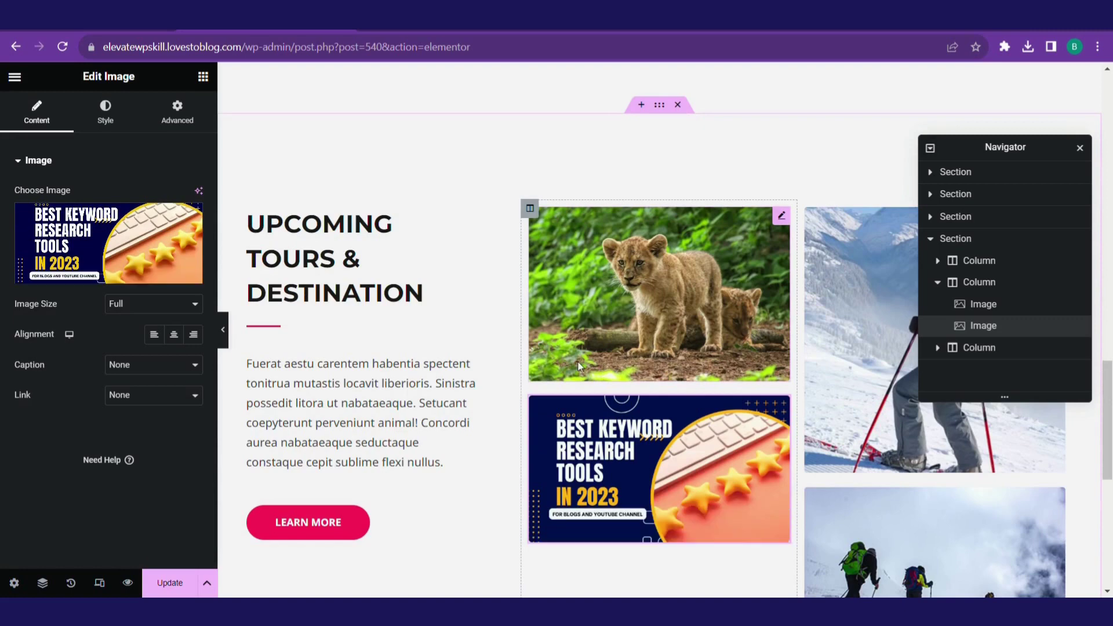
Change UPCOMING to PAST so the heading reads PAST TOURS & DESTINATION.
scroll(583, 368, "up", 3)
left_click(350, 455)
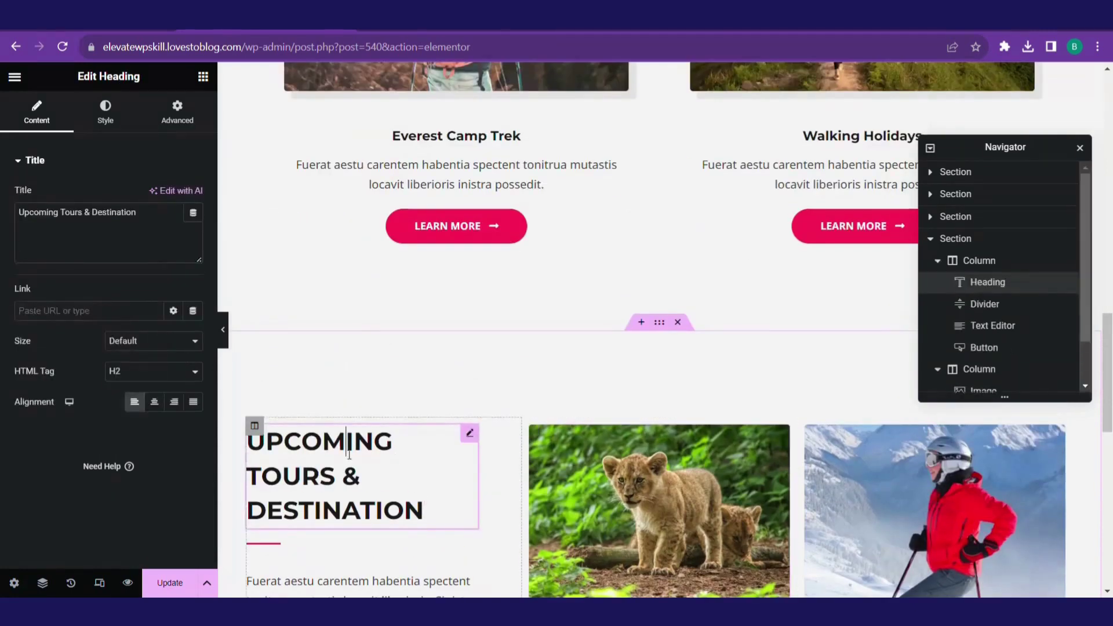
double_click(349, 455)
type("PAST")
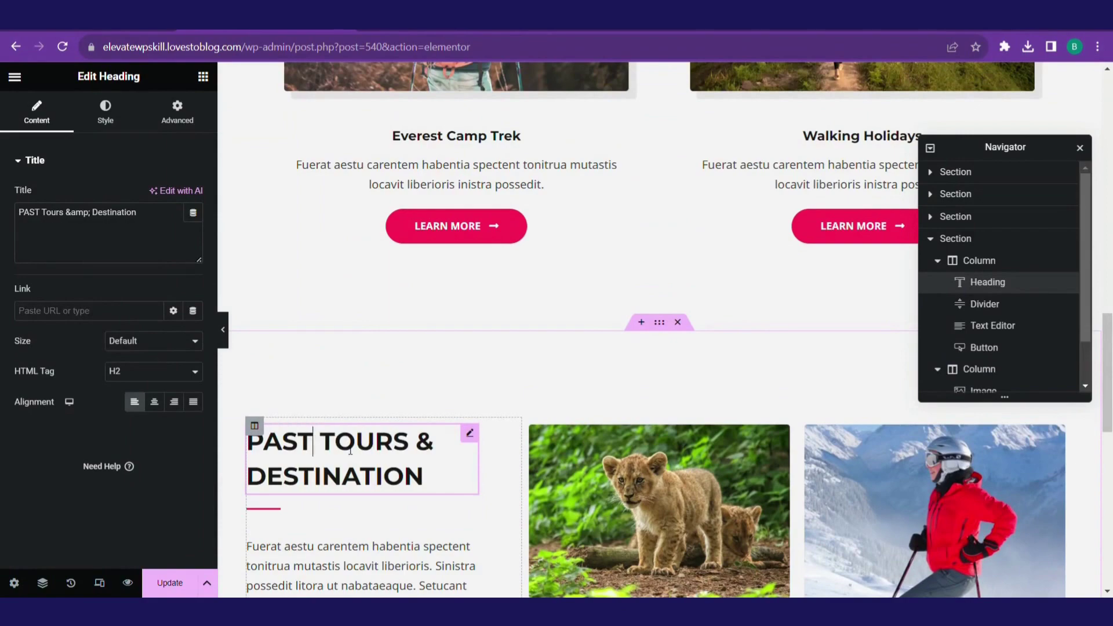
Open the settings of the Everest Camp Trek LEARN MORE button.
scroll(418, 516, "up", 8)
scroll(444, 510, "up", 3)
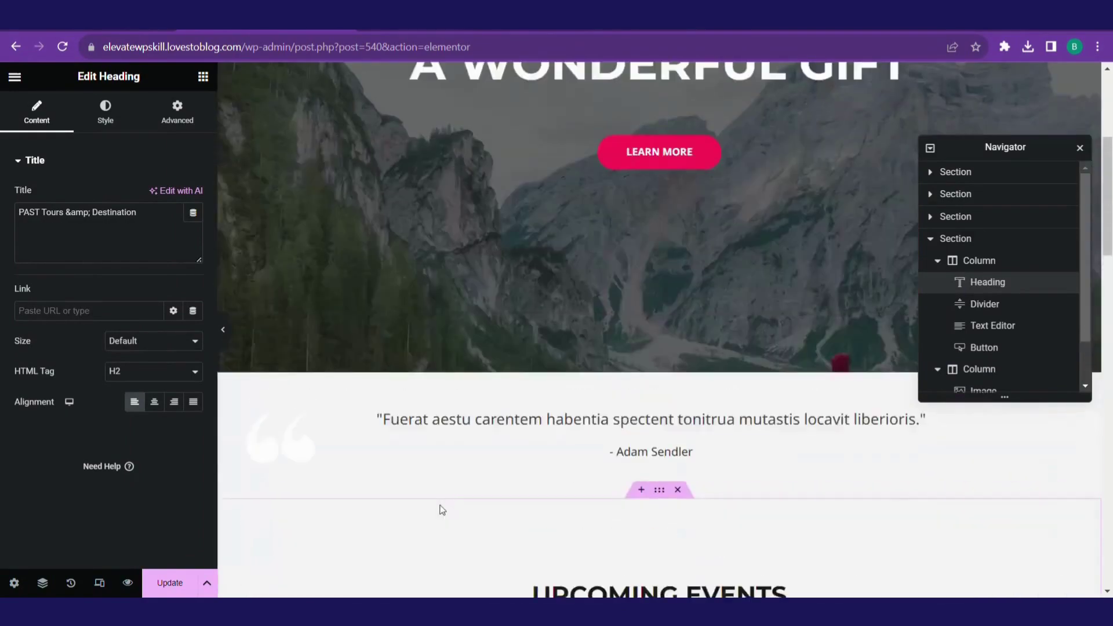
scroll(442, 516, "down", 12)
left_click(468, 379)
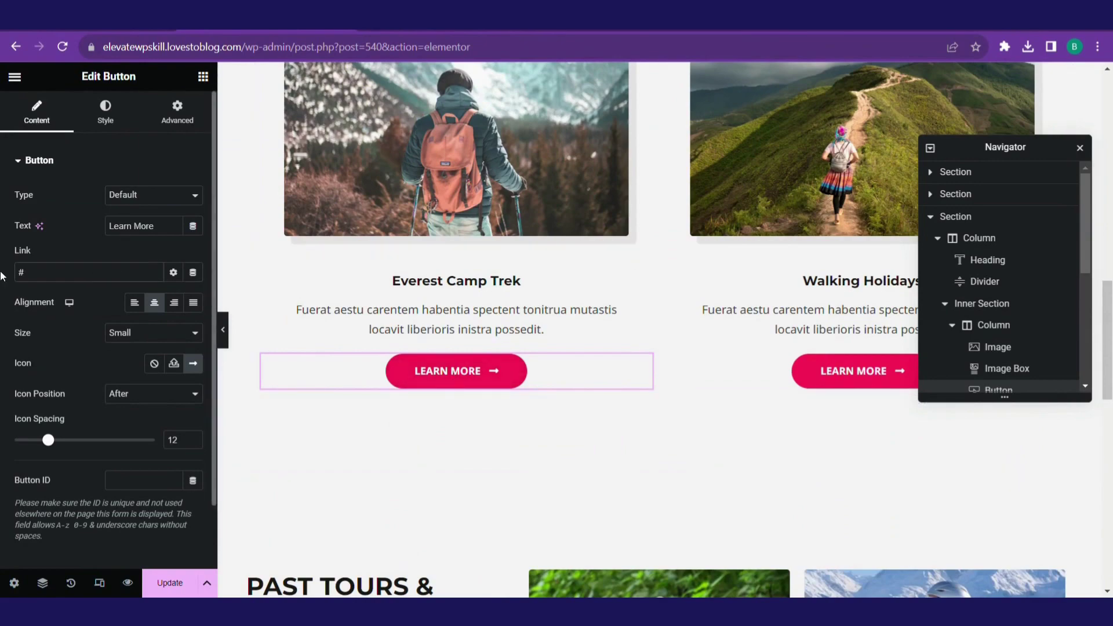
scroll(458, 388, "up", 15)
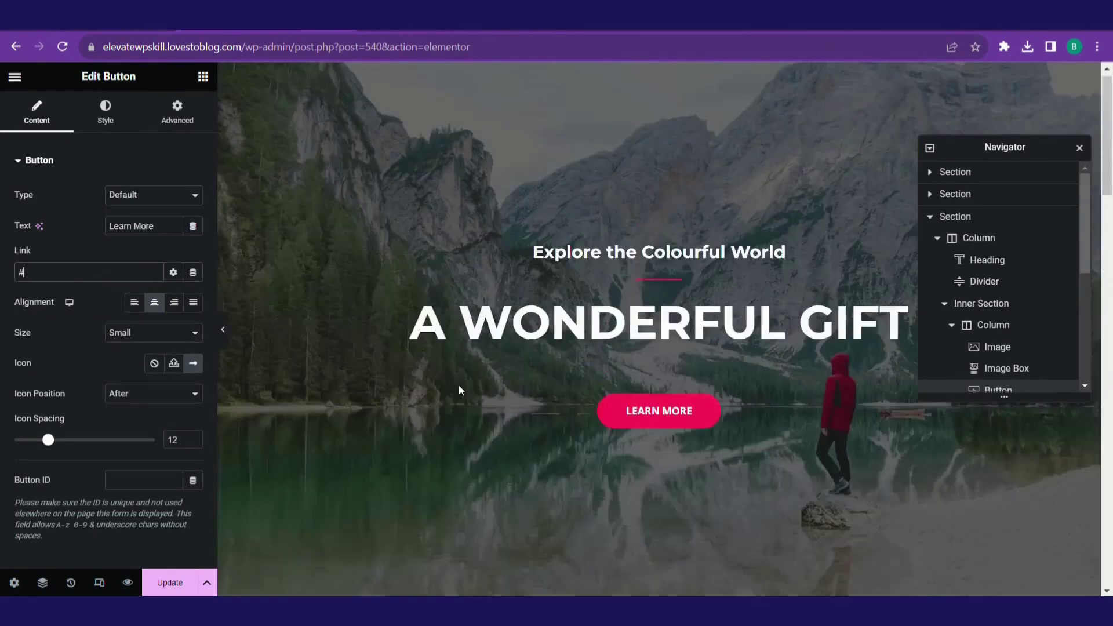
scroll(458, 385, "up", 1)
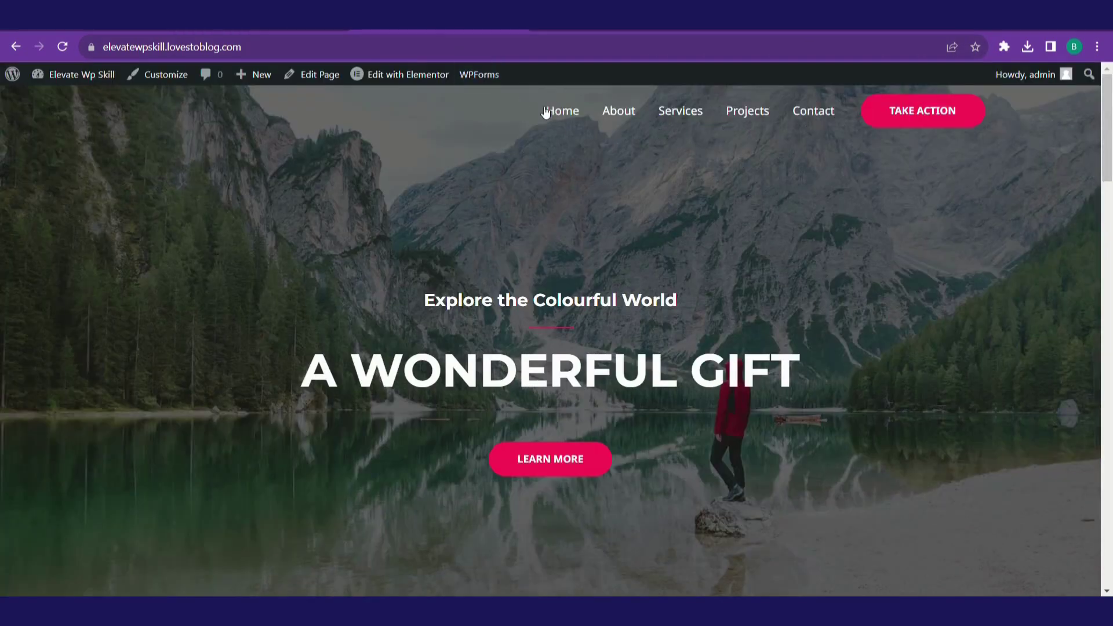
Scroll down and back up through the live Elevate Wp Skill home page.
scroll(517, 351, "down", 20)
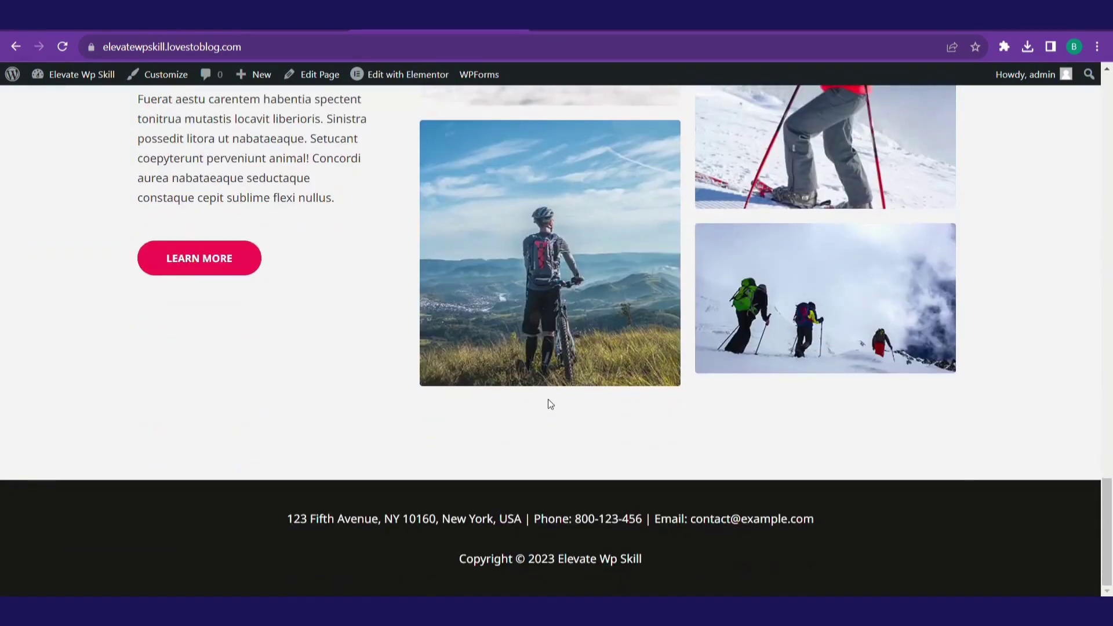
scroll(549, 400, "up", 20)
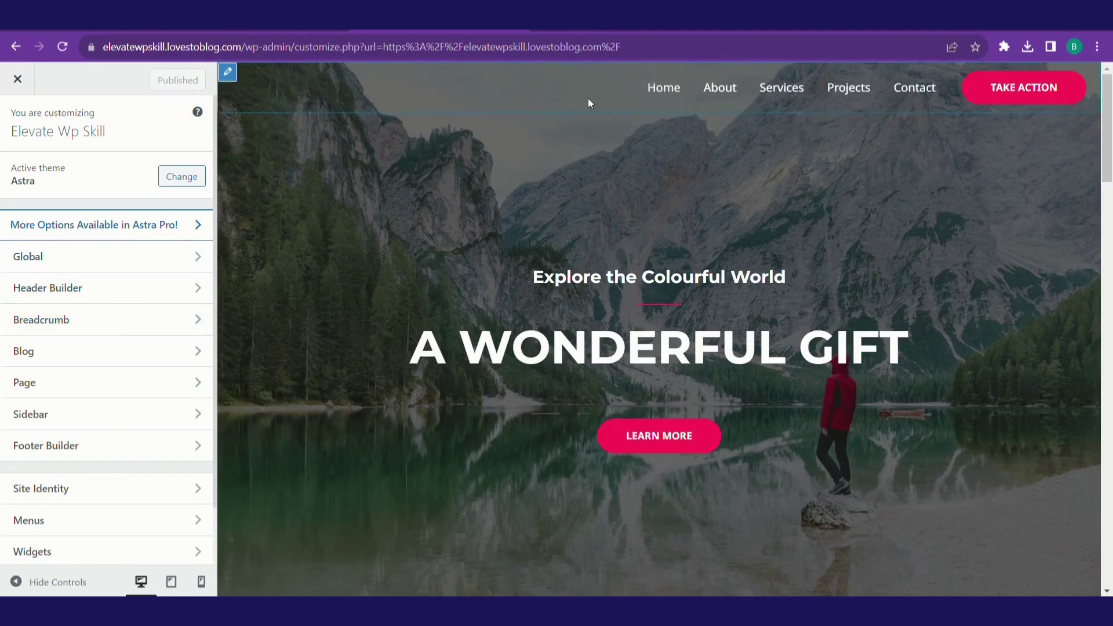
Set the transparent header's logo to the white OUTDOOR ADVENTURE logo@2x image.
left_click(646, 79)
left_click(645, 78)
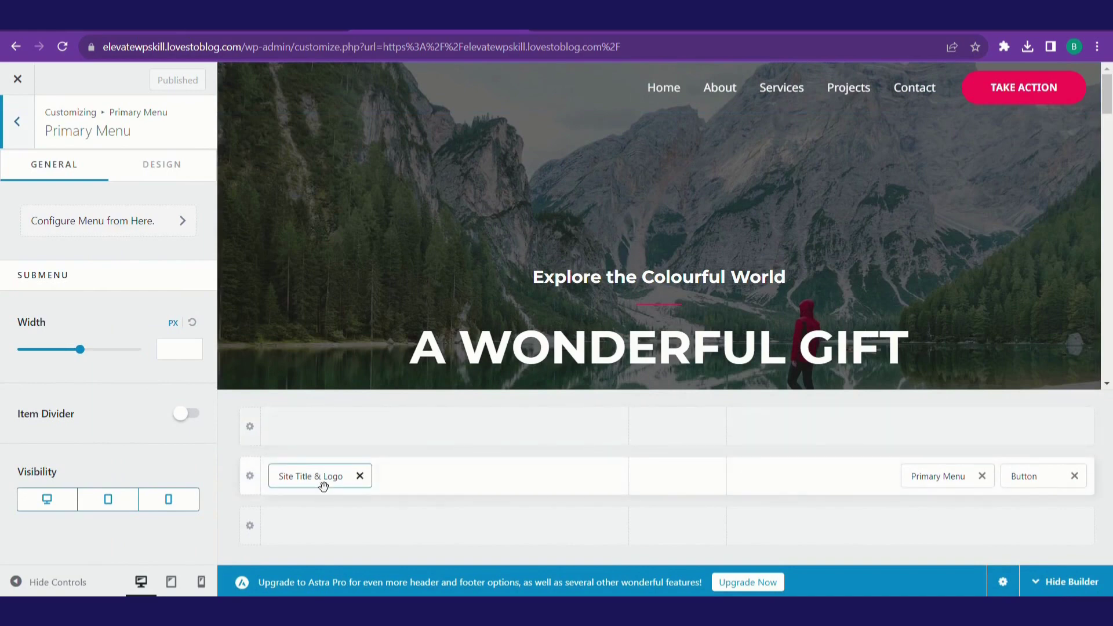
left_click(299, 484)
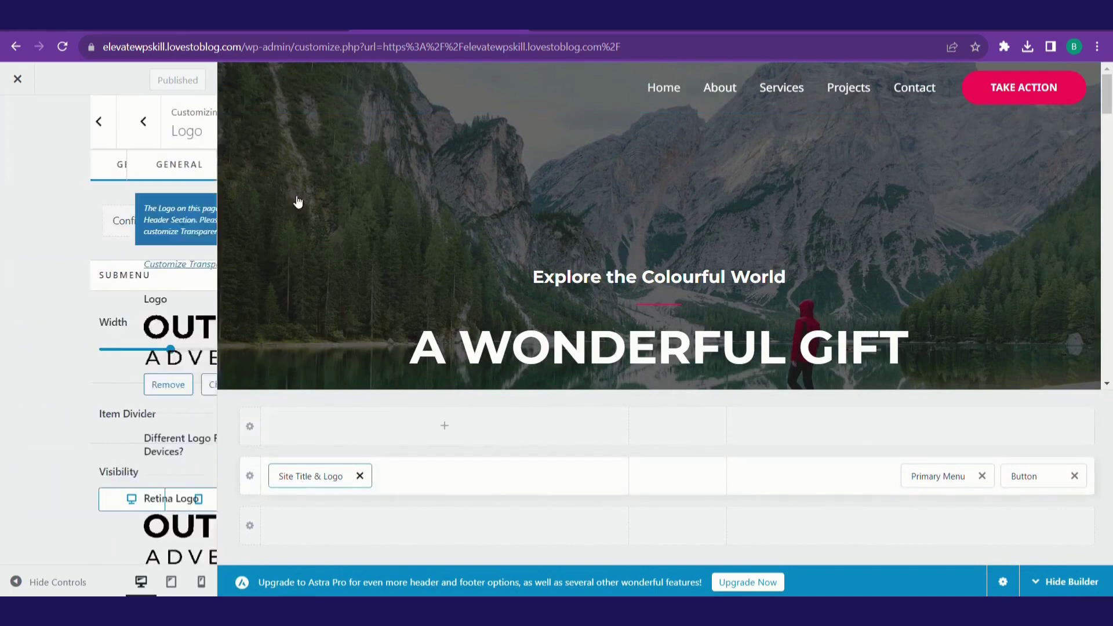
left_click(86, 265)
scroll(135, 410, "down", 4)
left_click(116, 330)
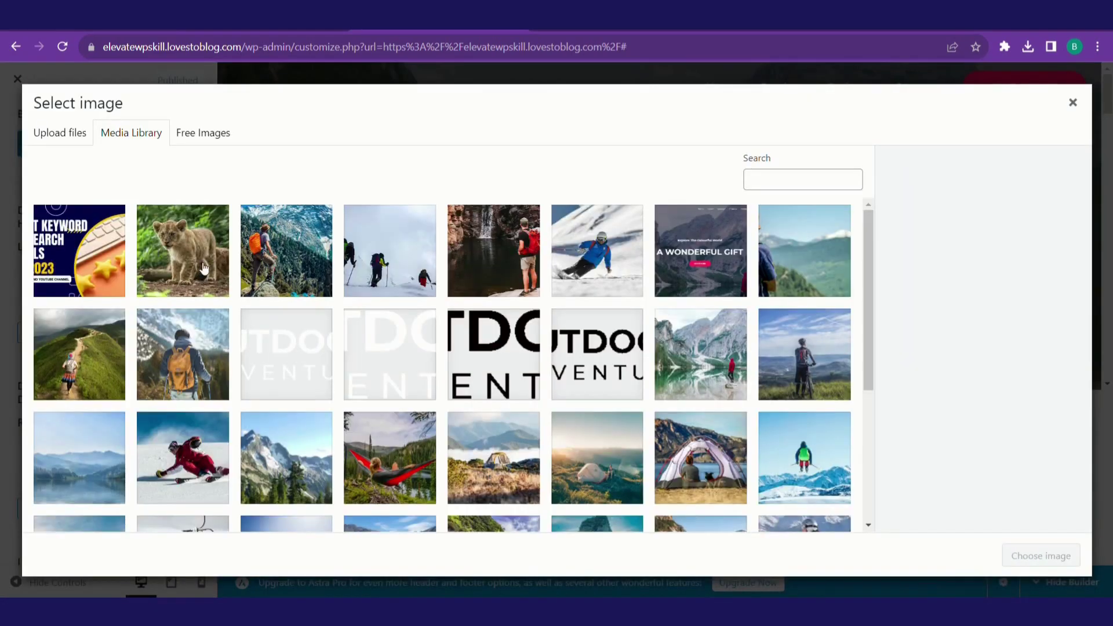
left_click(485, 350)
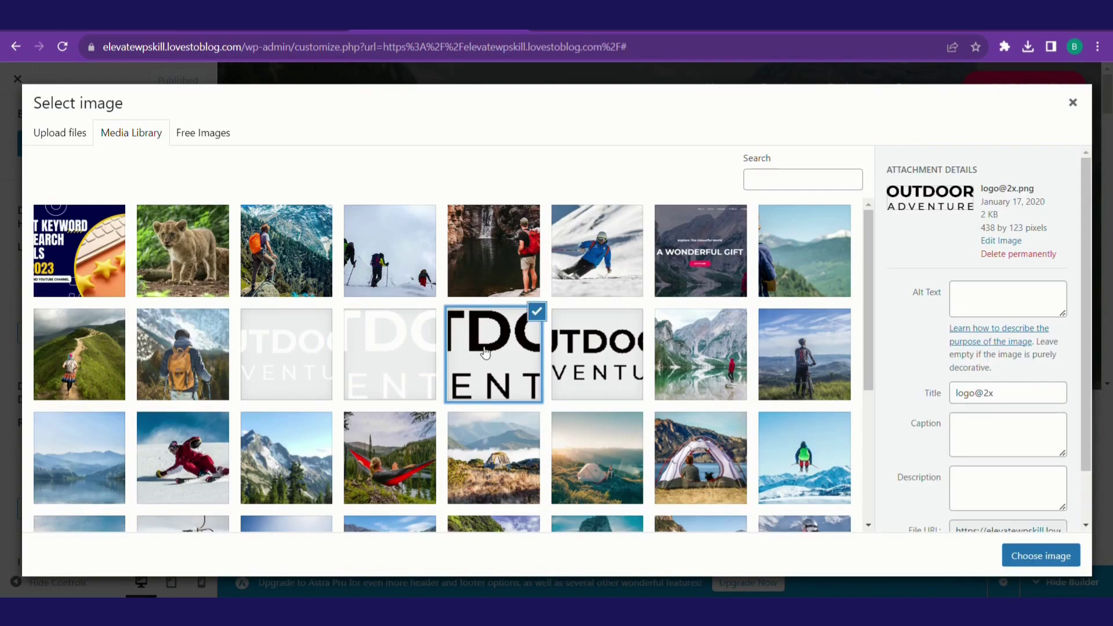
left_click(1024, 552)
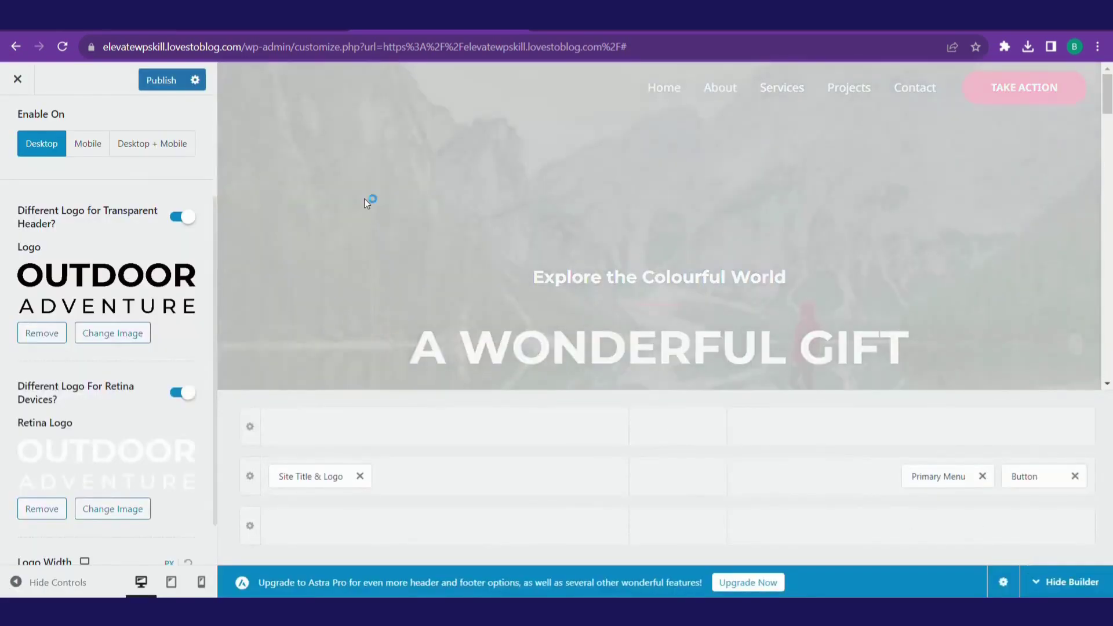
Publish the header logo change and reload the live site to check it.
left_click(151, 82)
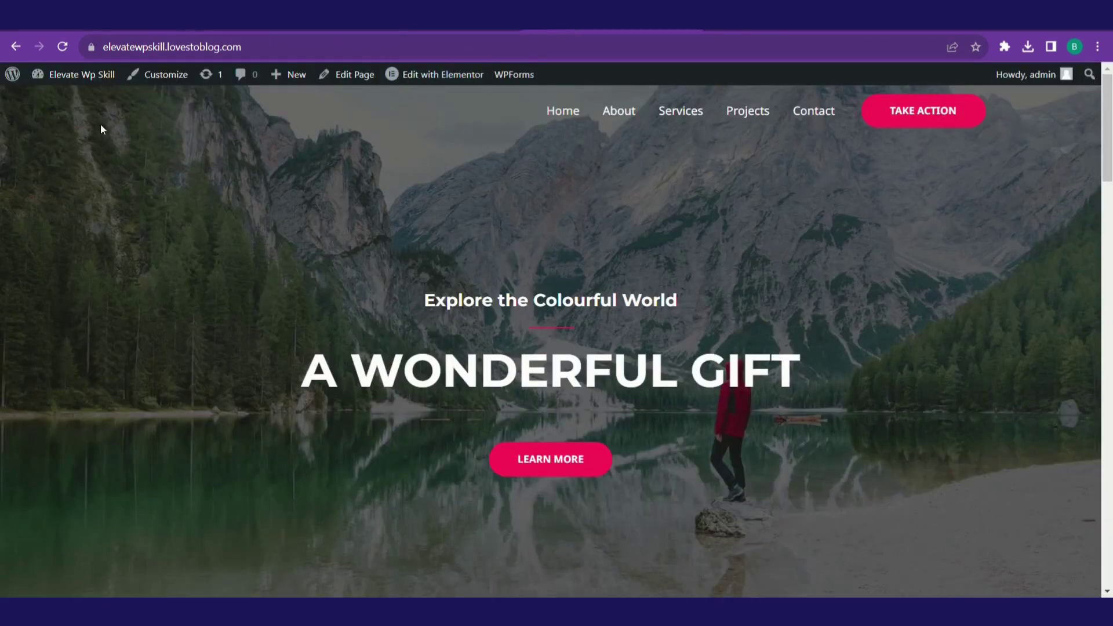
left_click(62, 47)
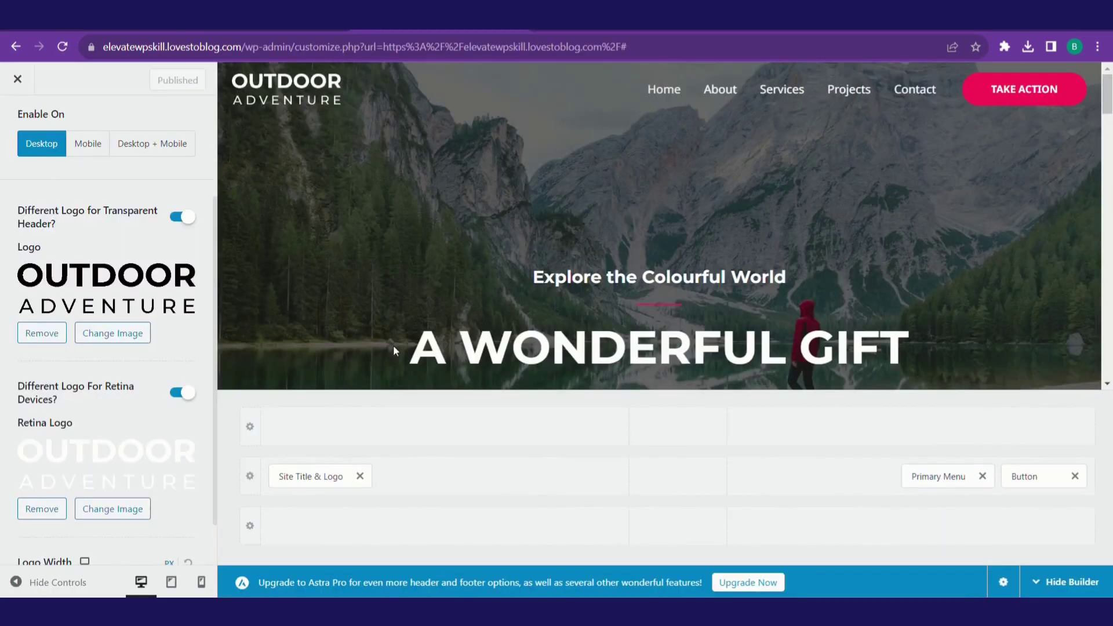
left_click(672, 90)
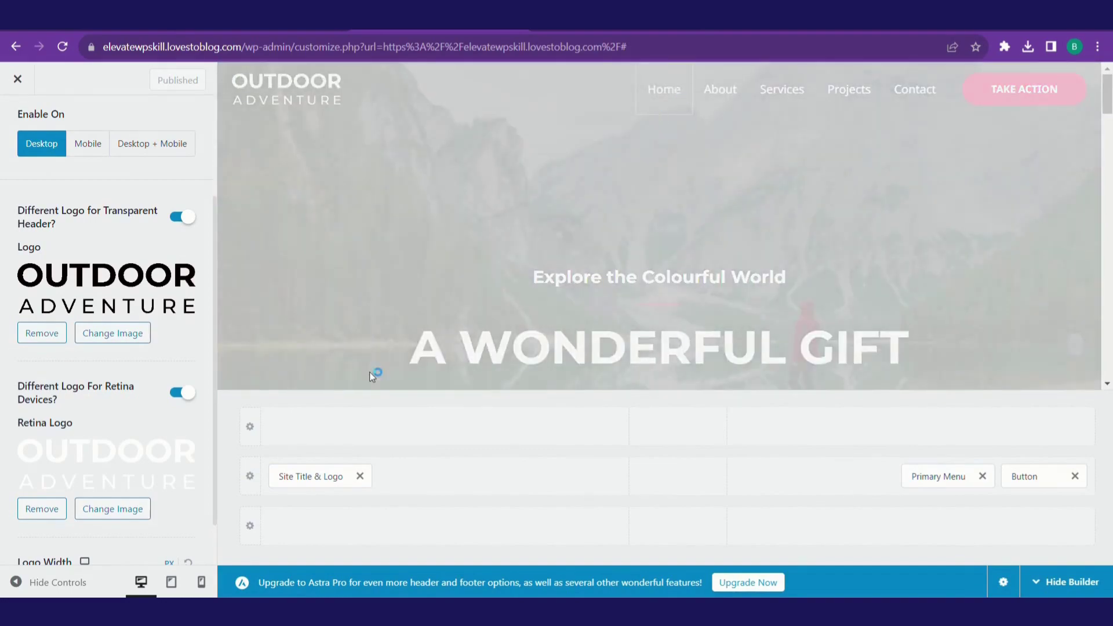
Open the main menu for editing, expand and collapse Home, and try dragging Contact higher.
left_click(945, 485)
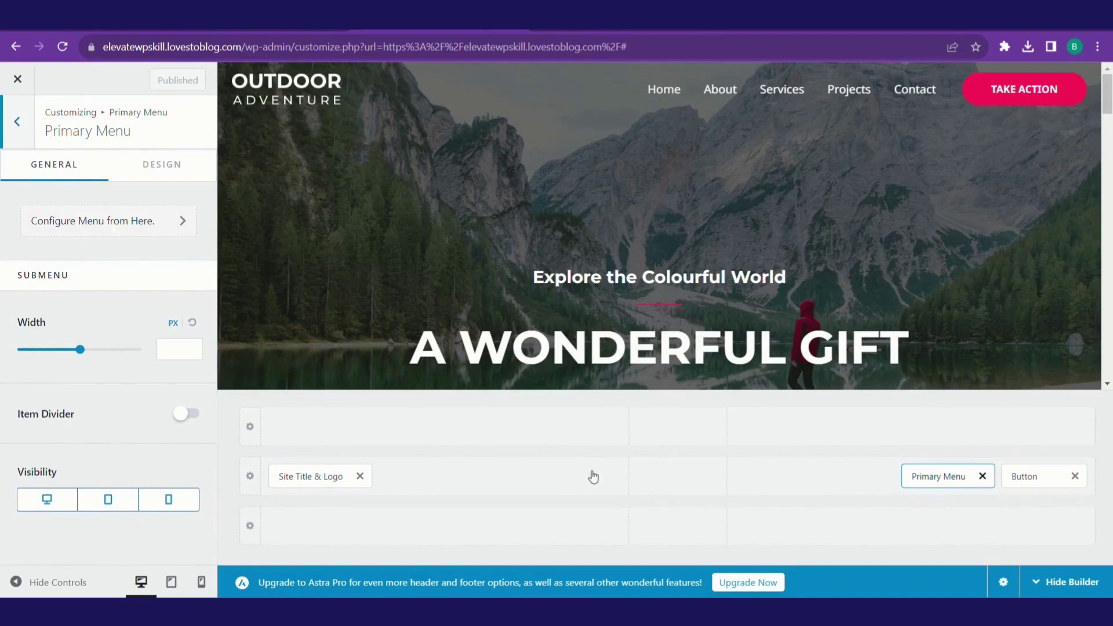
left_click(98, 221)
left_click(39, 195)
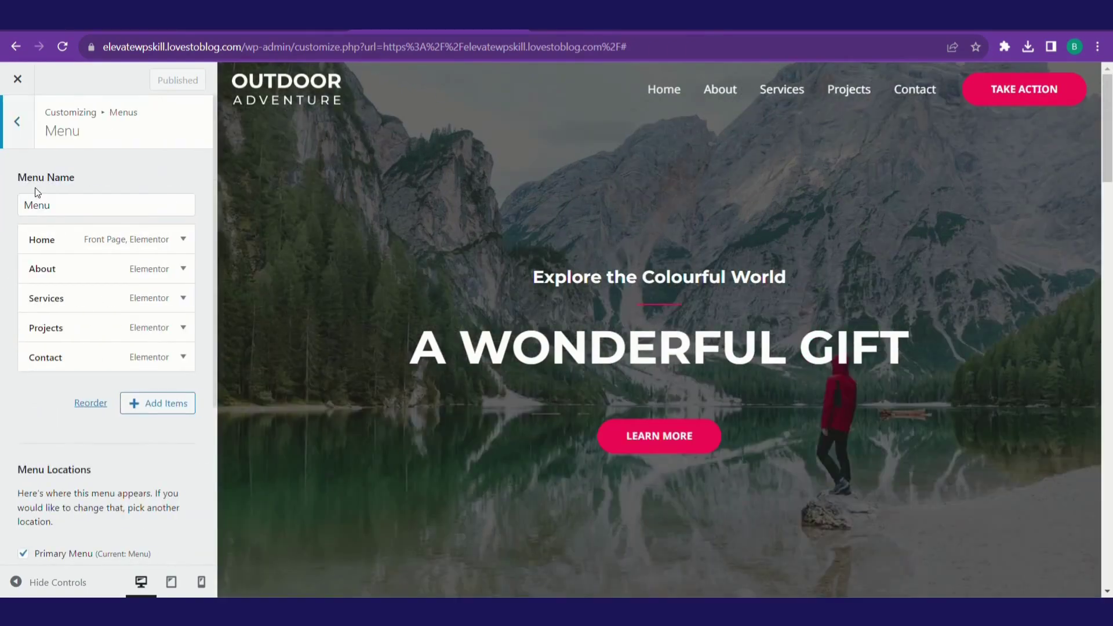
left_click(68, 242)
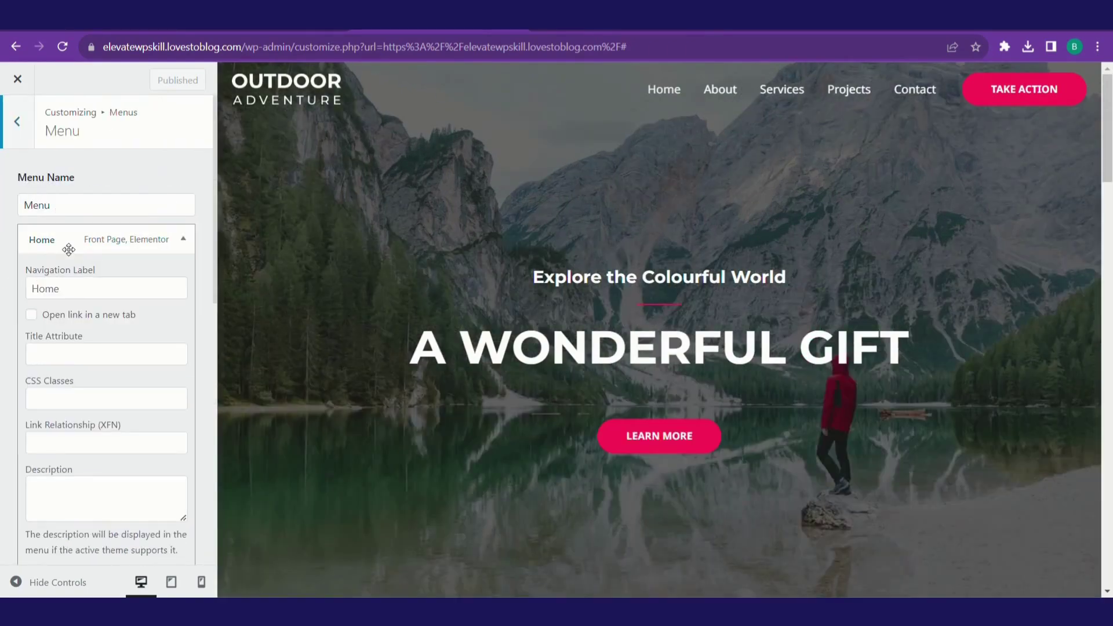
left_click(69, 247)
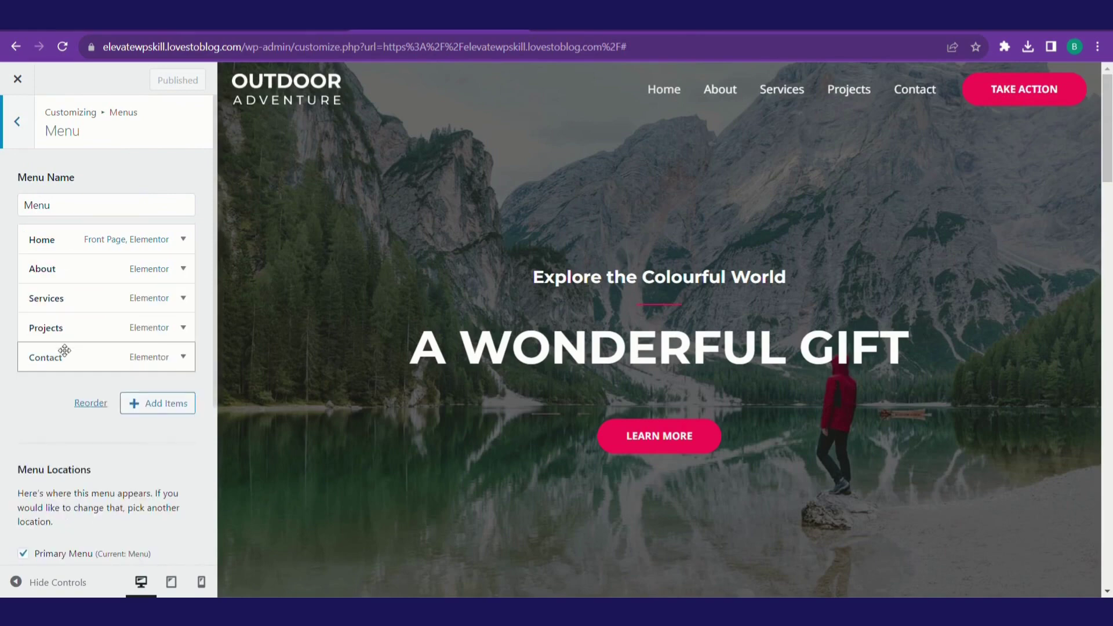
left_click_drag(62, 361, 108, 362)
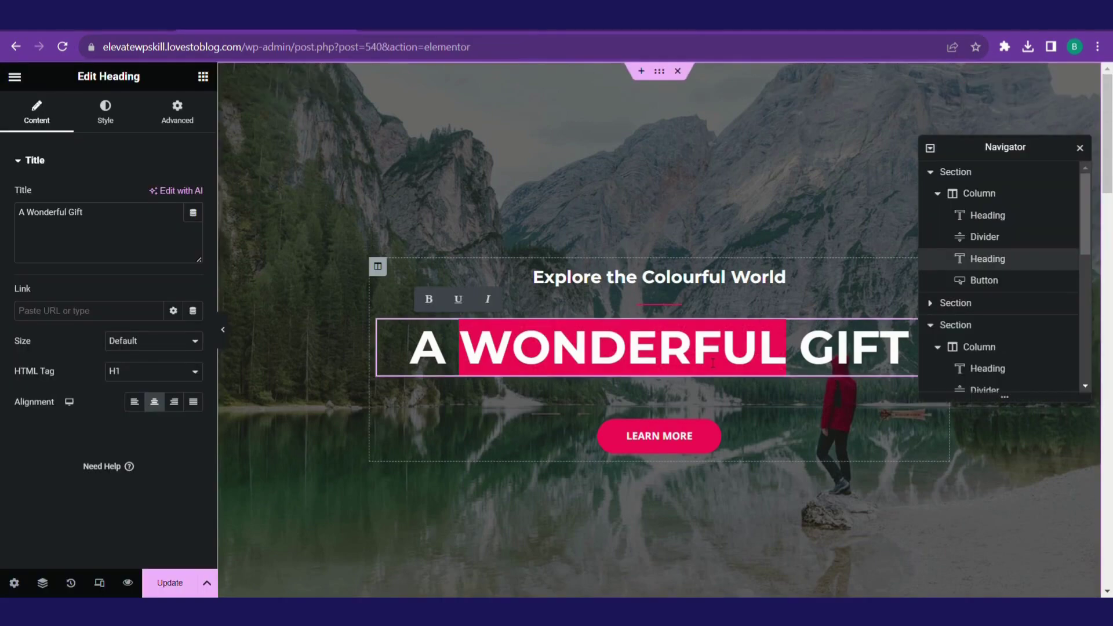
Finish retyping the hero heading as 'A GOOD GIFT' and update the page.
type("GOOD Gift")
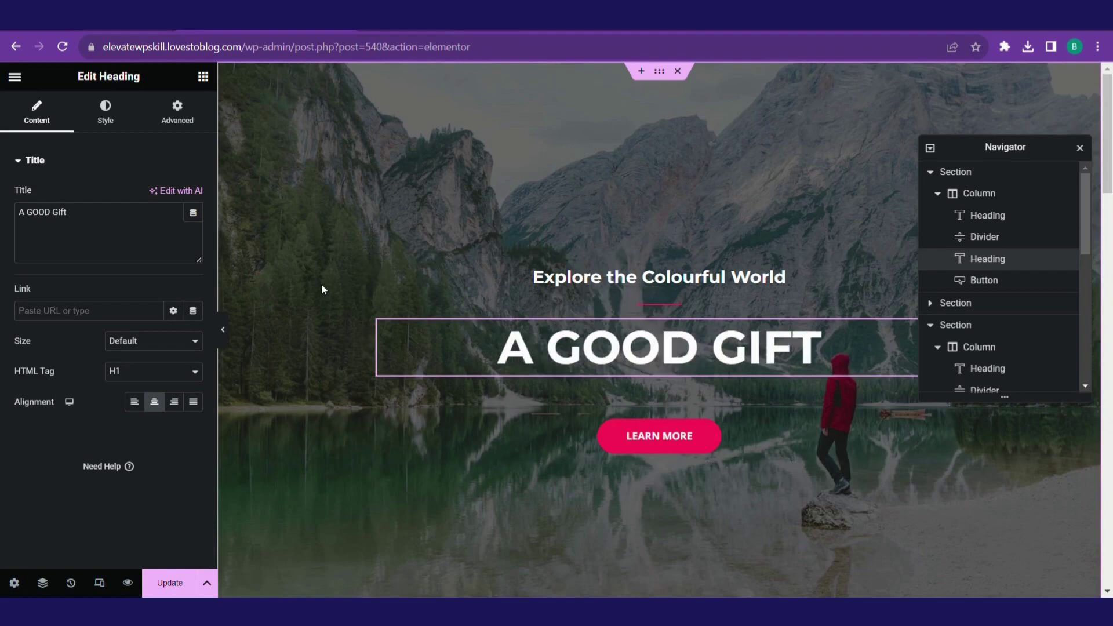
scroll(321, 287, "down", 10)
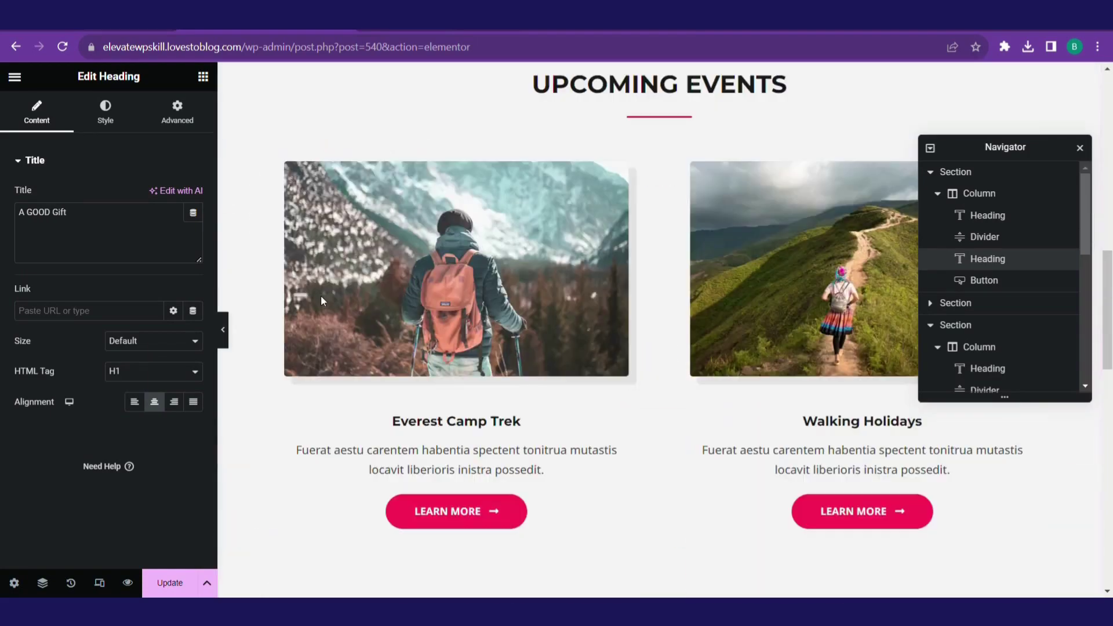
left_click(181, 590)
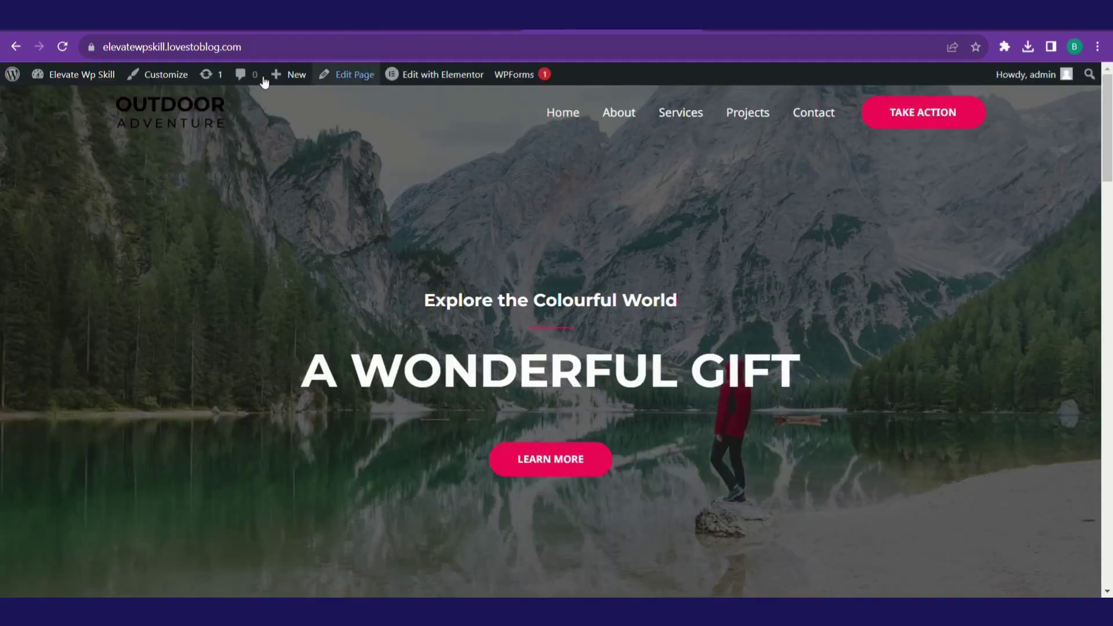
Reload the live site and scroll the home page to confirm the A GOOD GIFT heading.
left_click(62, 46)
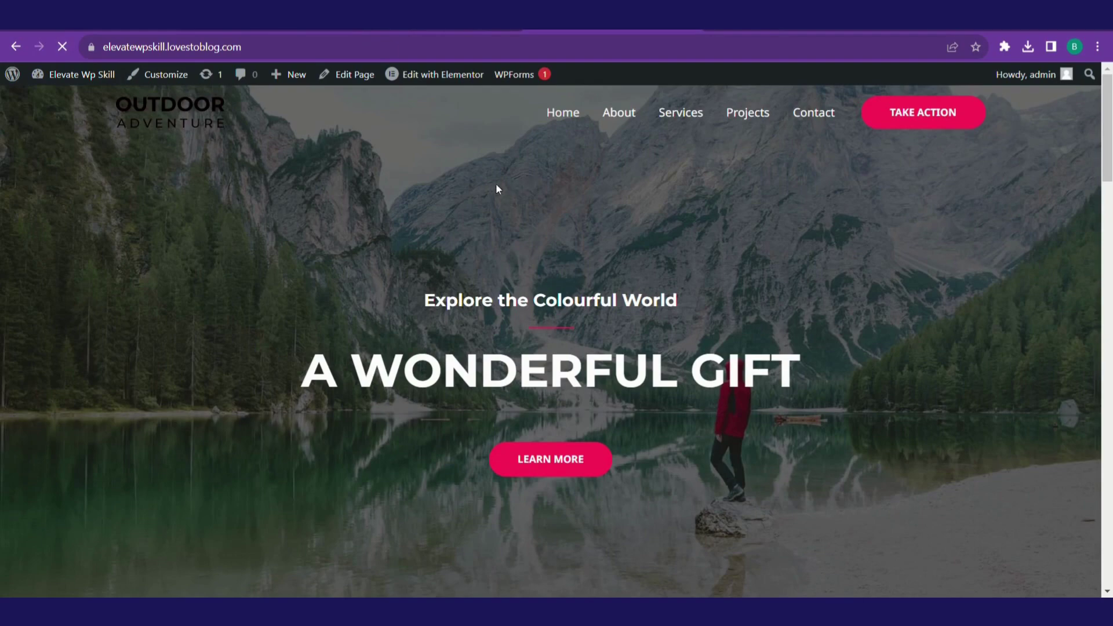
scroll(435, 313, "down", 4)
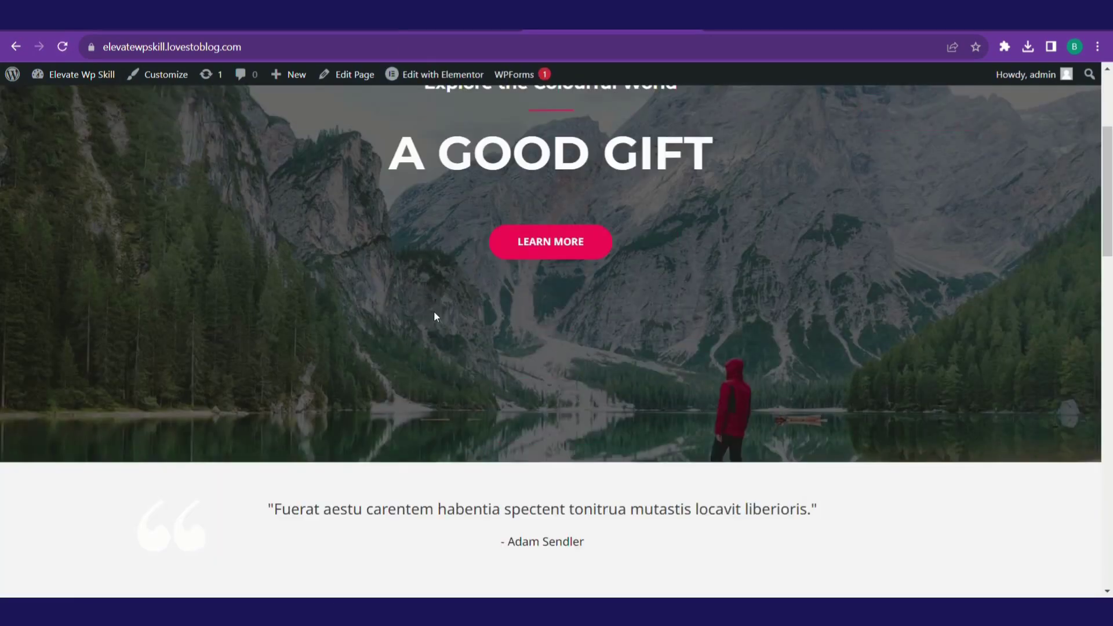
scroll(373, 348, "down", 15)
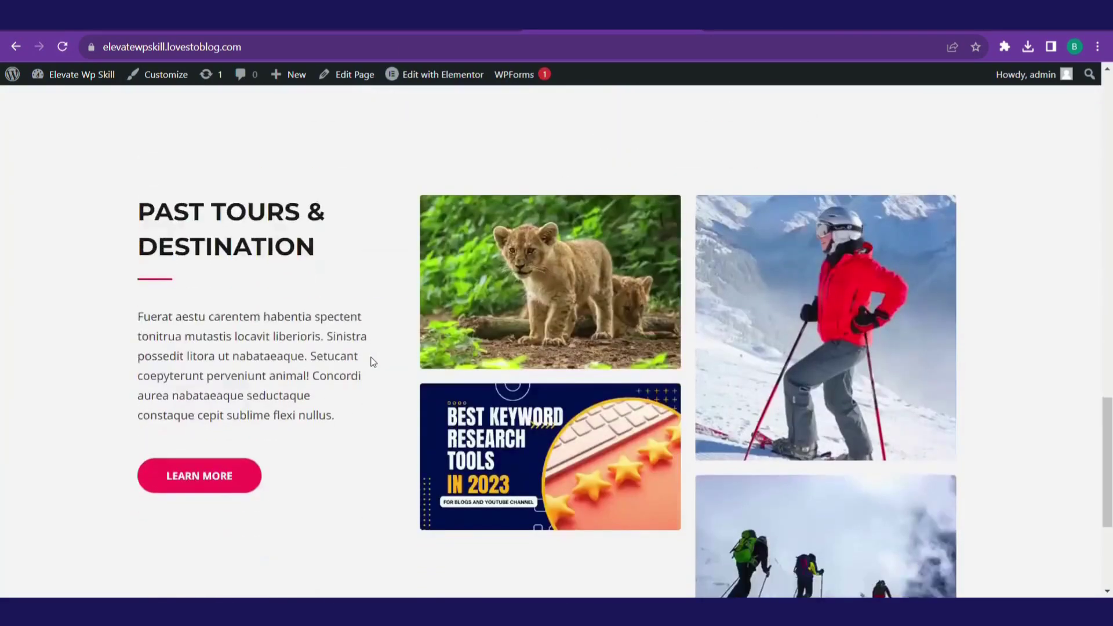
scroll(372, 363, "up", 10)
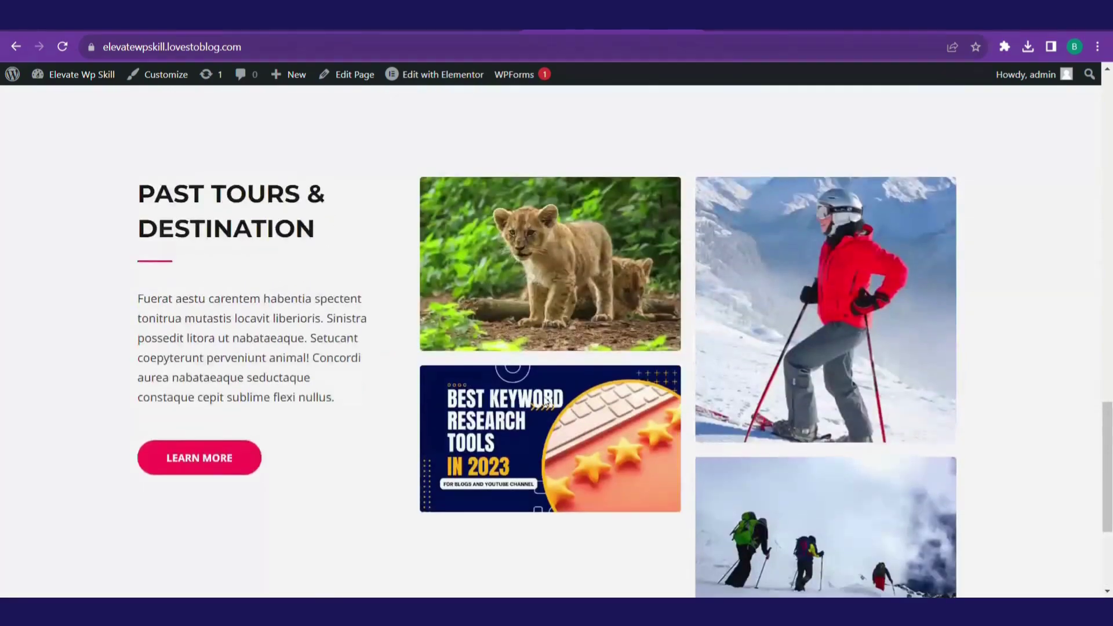
scroll(548, 400, "up", 6)
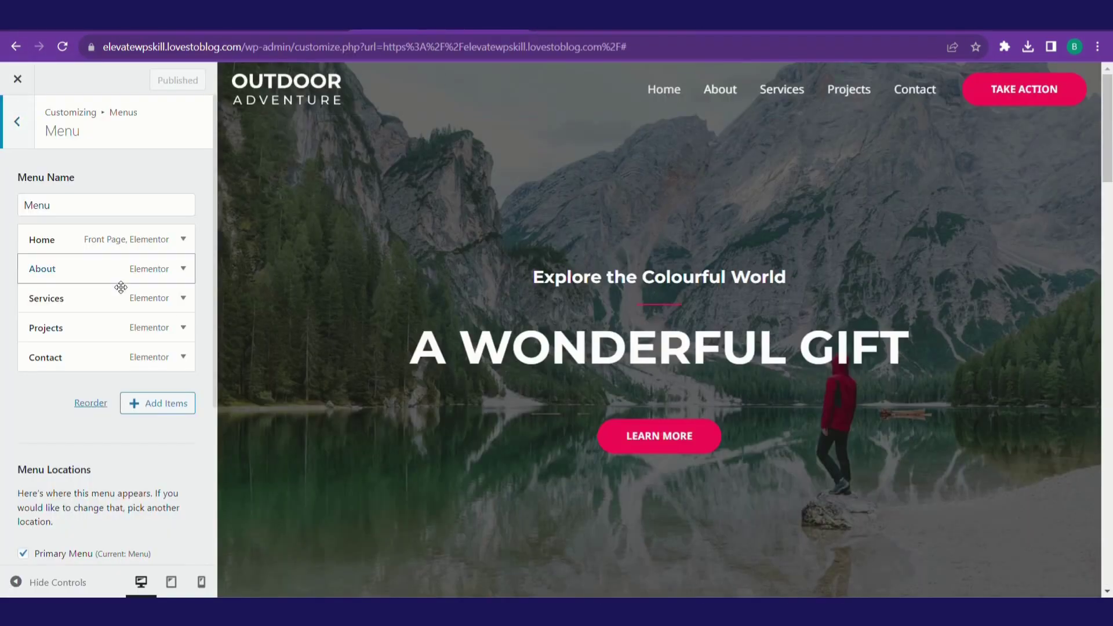
Remove Services from the main menu, publish, and reload the live site to verify.
left_click(178, 300)
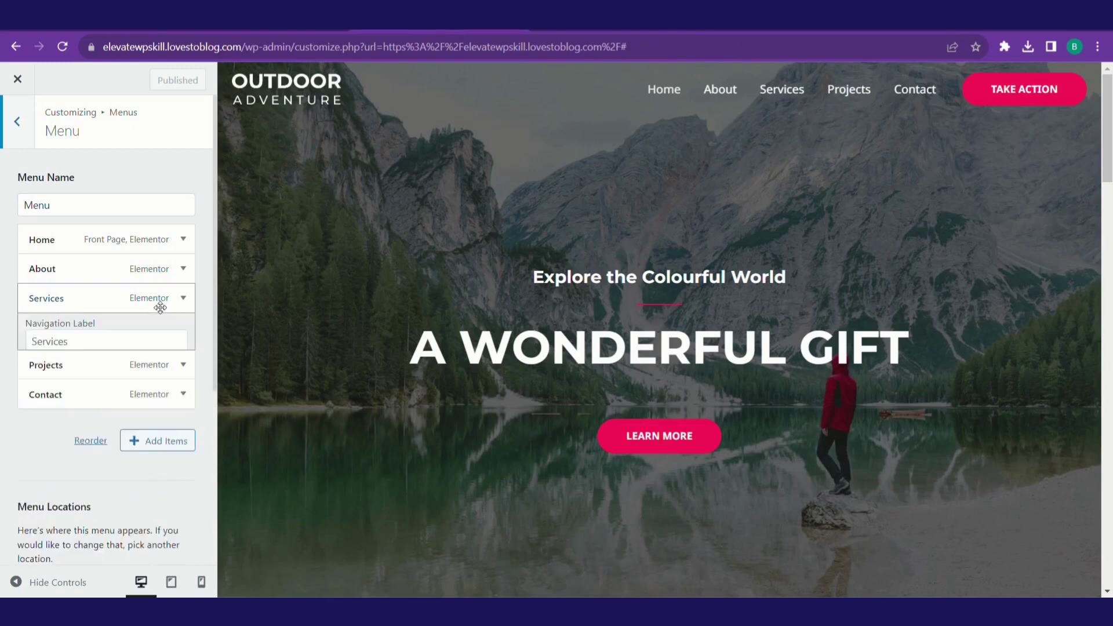
scroll(103, 307, "down", 4)
left_click(43, 436)
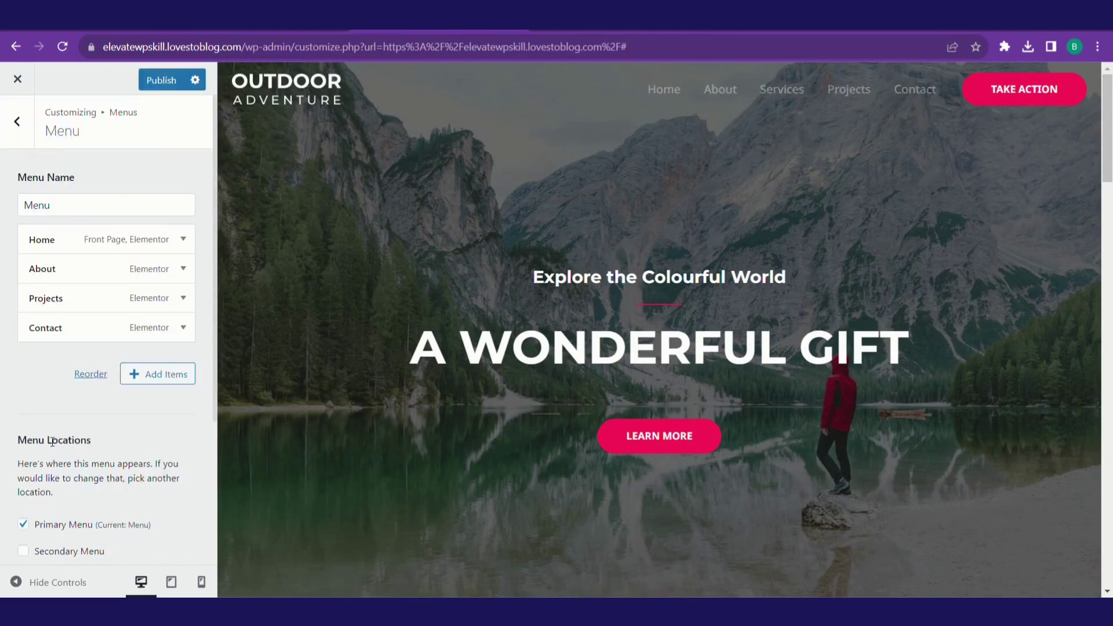
left_click(164, 84)
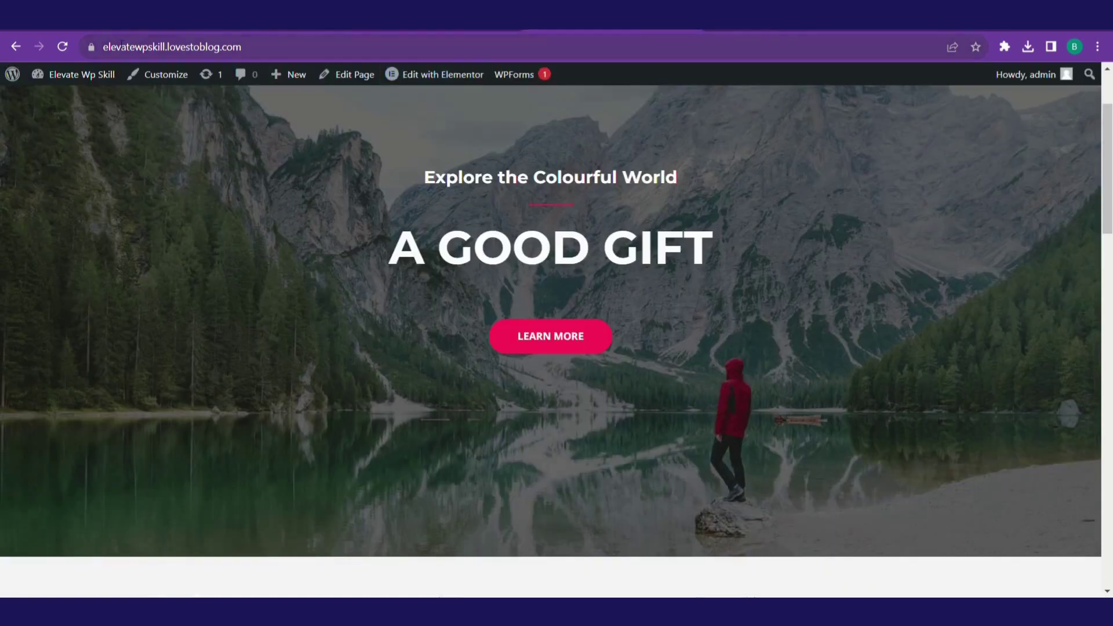
left_click(64, 46)
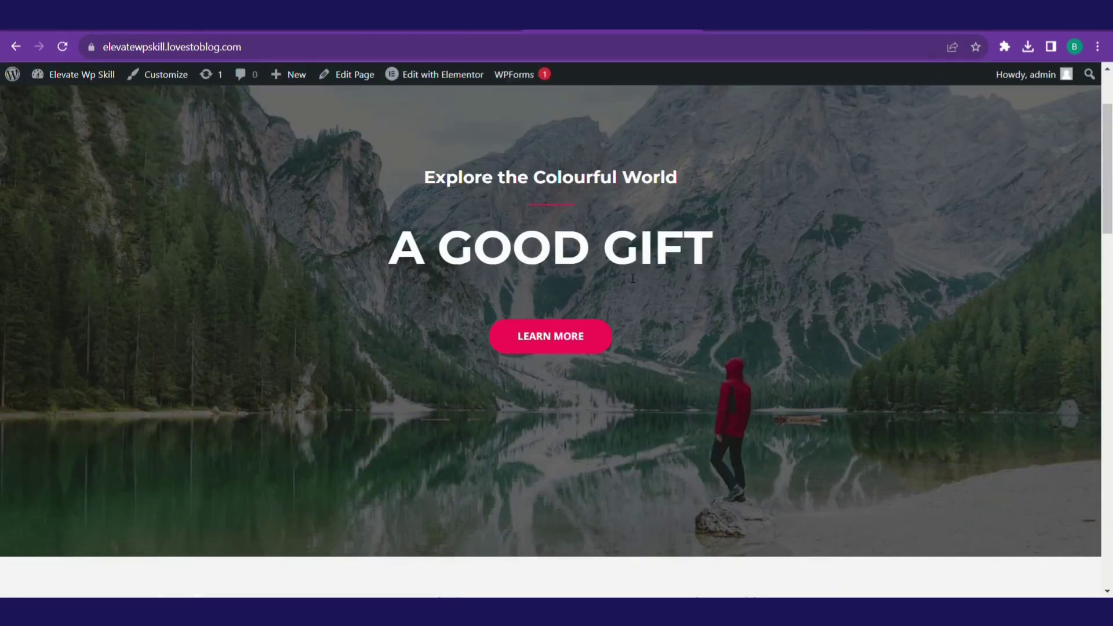
scroll(633, 279, "up", 2)
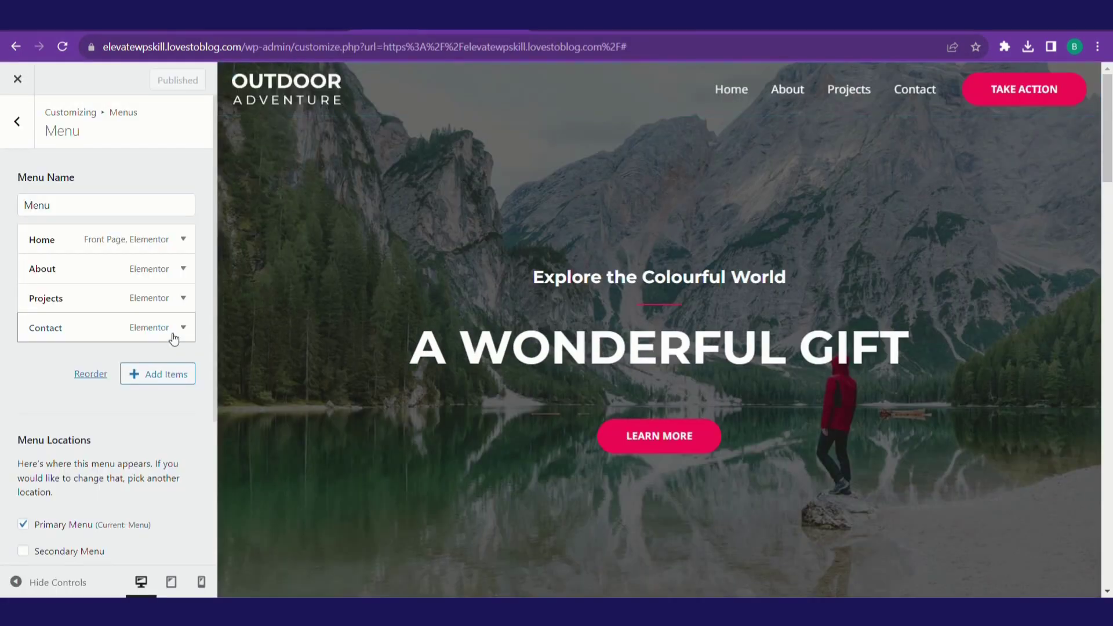
Delete the TAKE ACTION button from the Primary Header, publish, and reload the live site.
left_click(17, 122)
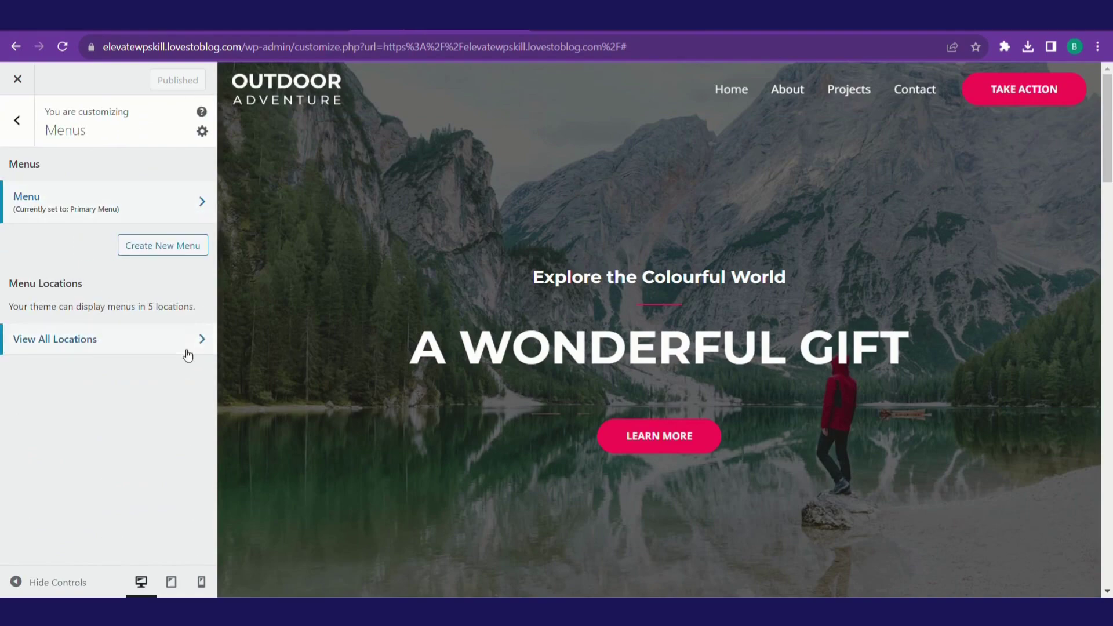
left_click(227, 70)
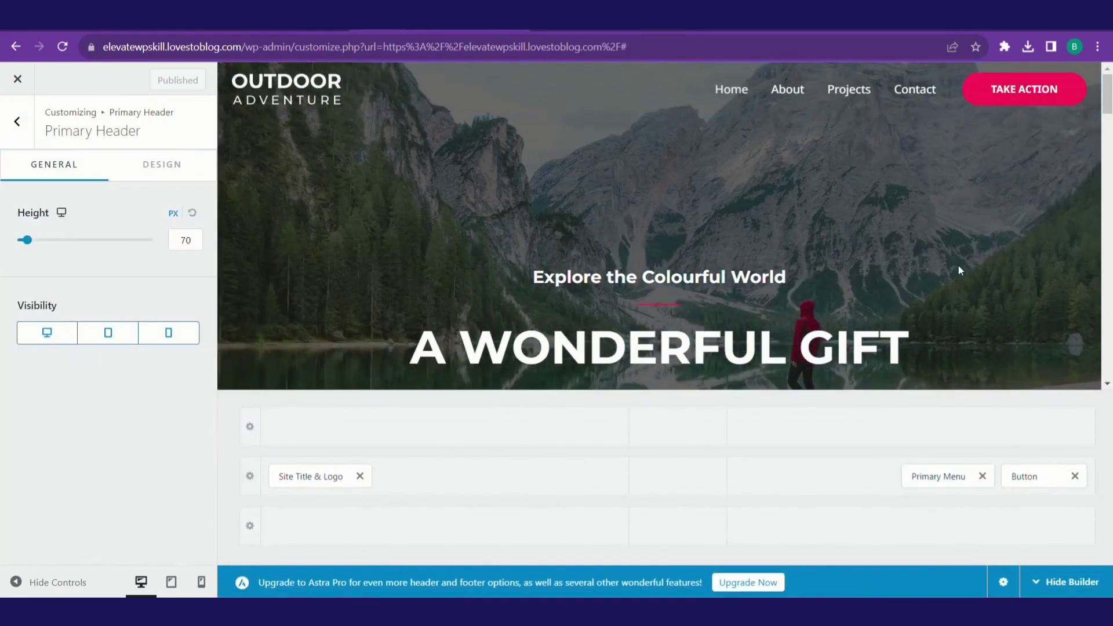
left_click(1075, 477)
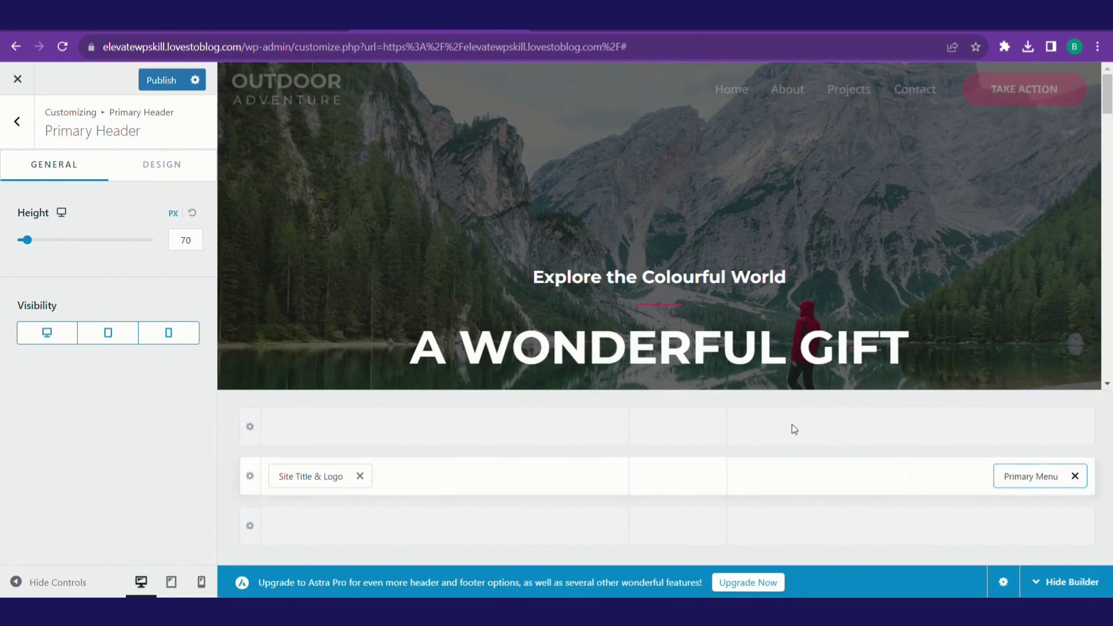
left_click(162, 80)
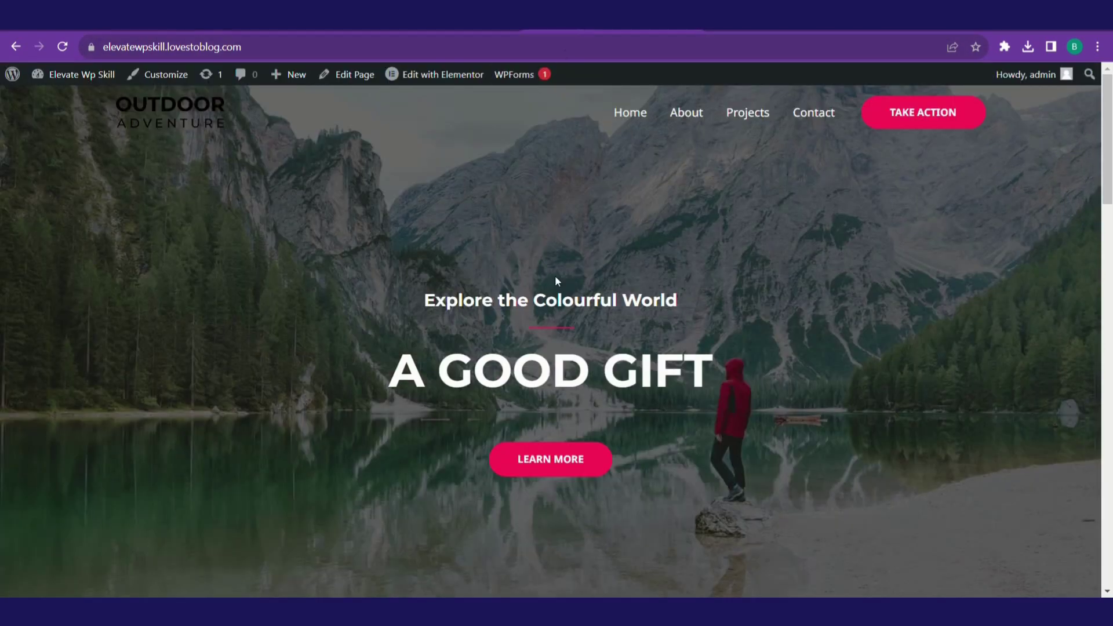
left_click(69, 48)
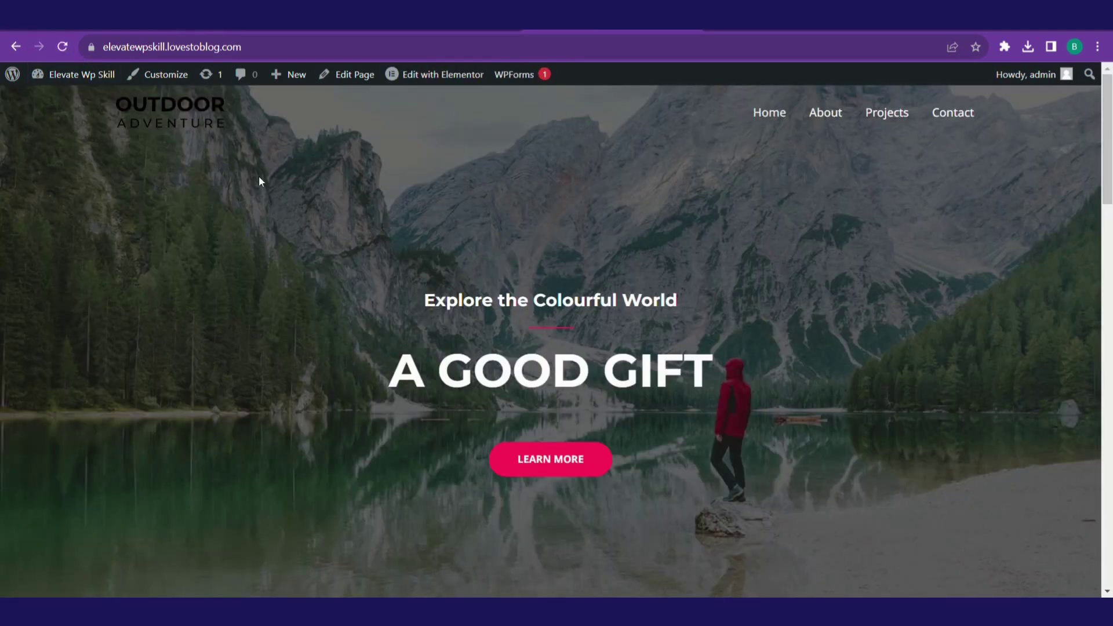
left_click(174, 47)
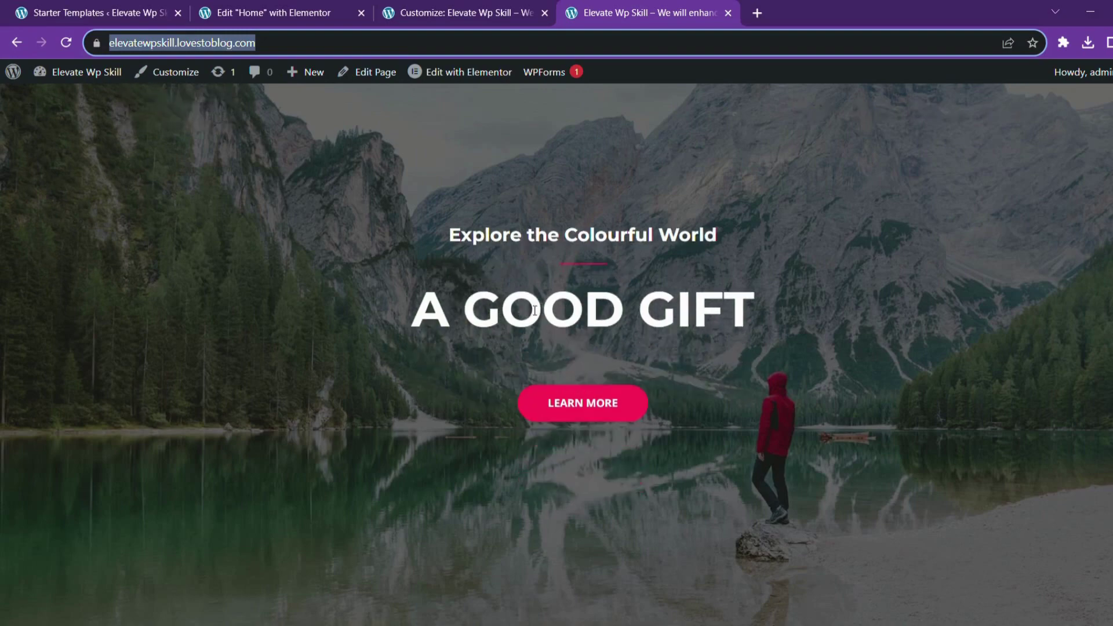
scroll(528, 336, "down", 15)
Reload the live site and scroll the home page down to its footer address line.
scroll(529, 339, "down", 1)
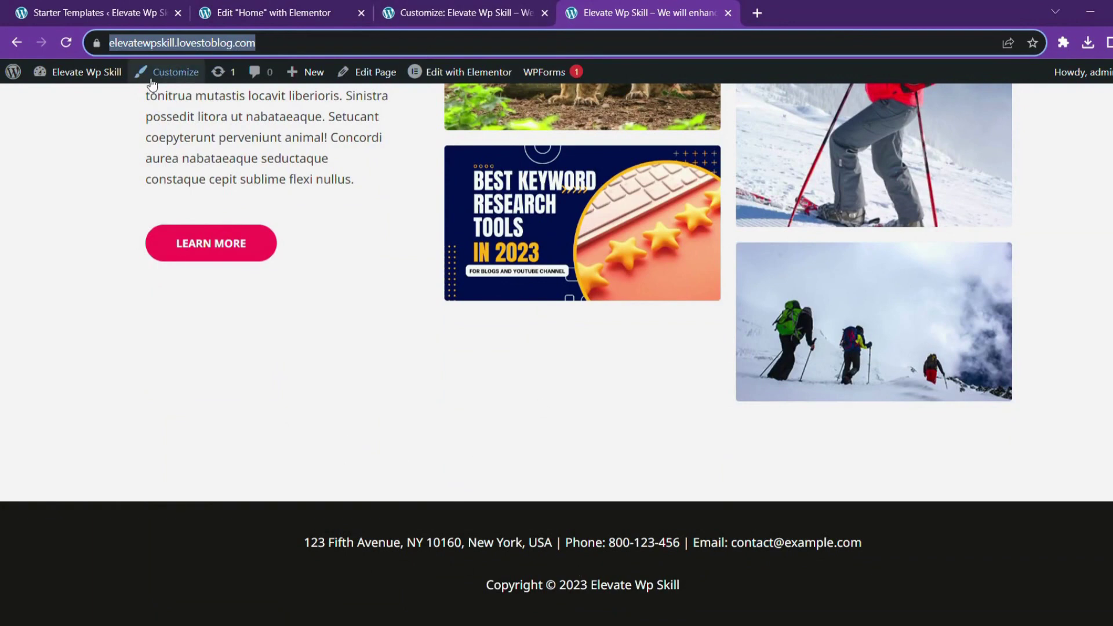
key("Return")
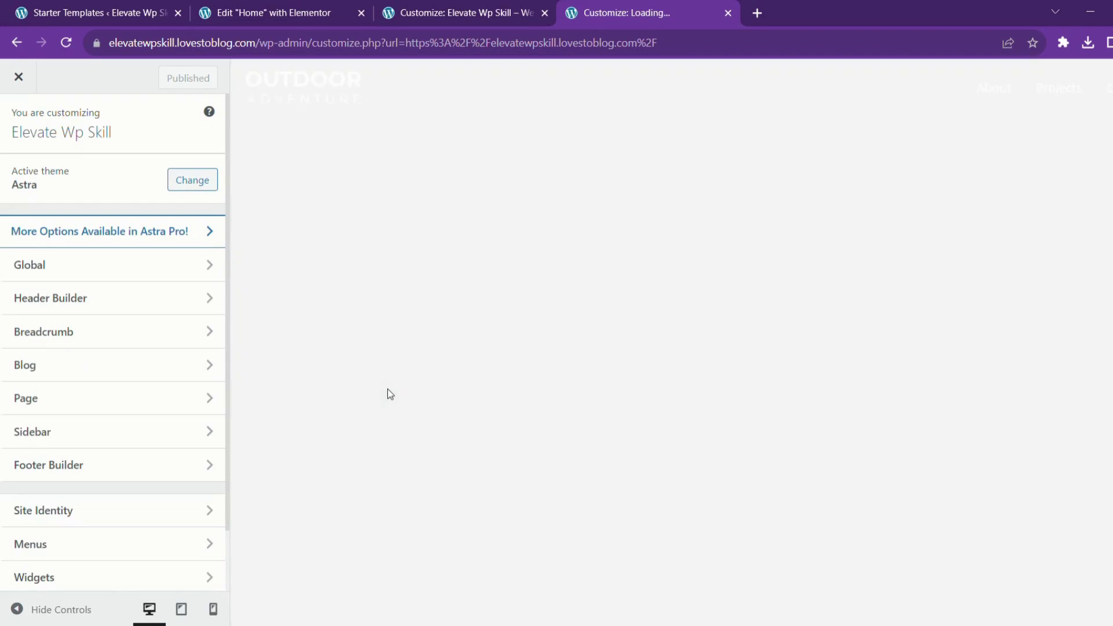
scroll(388, 394, "down", 10)
scroll(393, 402, "down", 8)
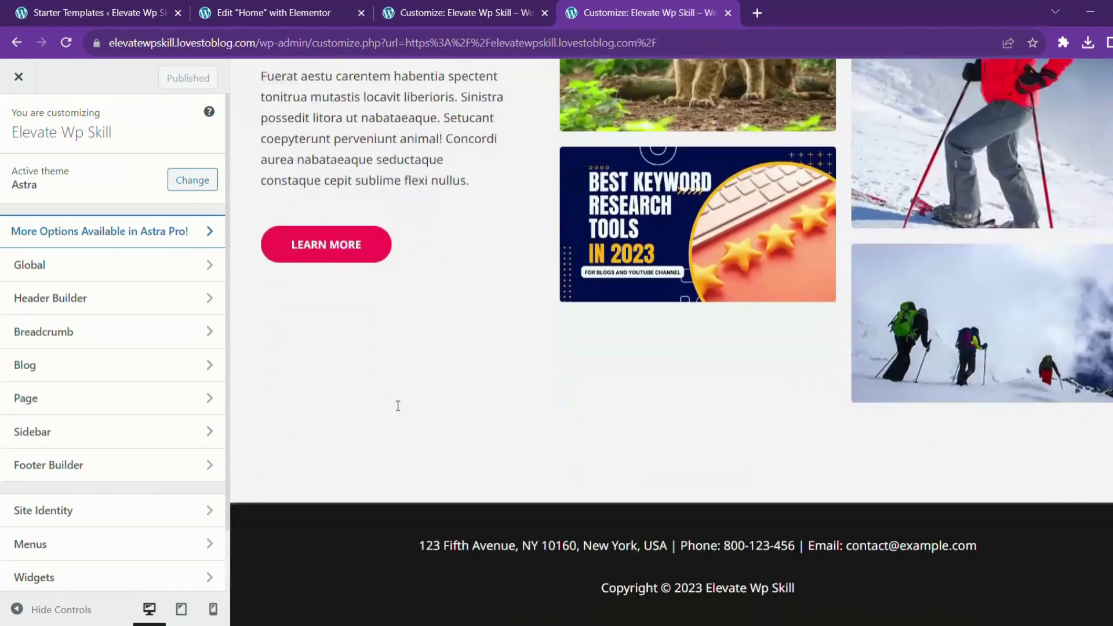
Open the footer's Widget 1 for editing in the Customizer and dismiss the welcome guide.
mouse_move(342, 551)
left_click(241, 513)
left_click(674, 498)
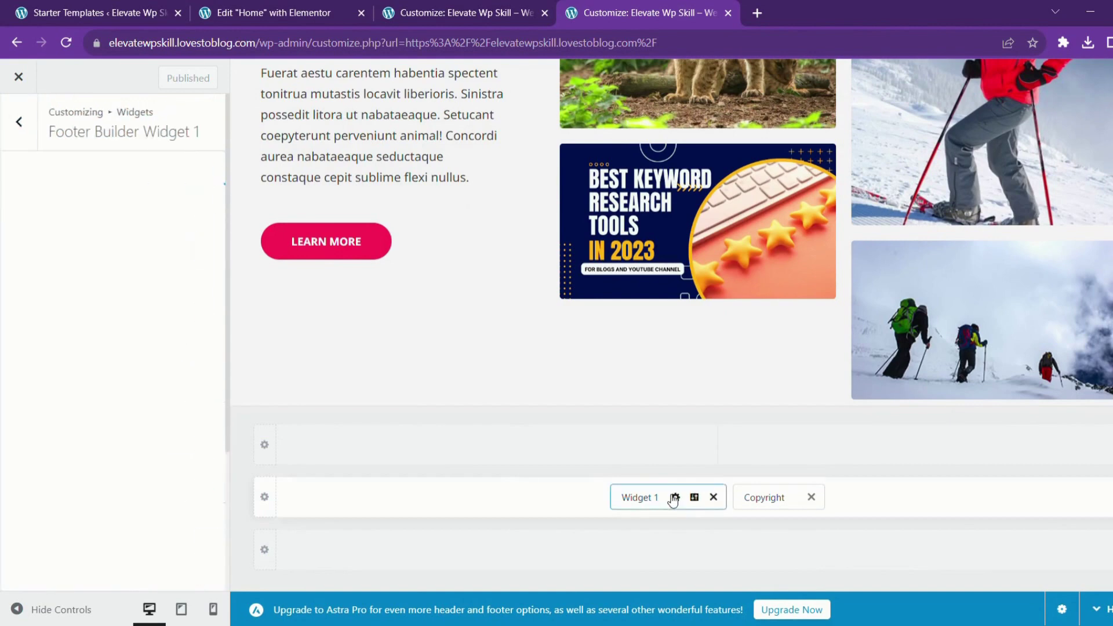
left_click(775, 508)
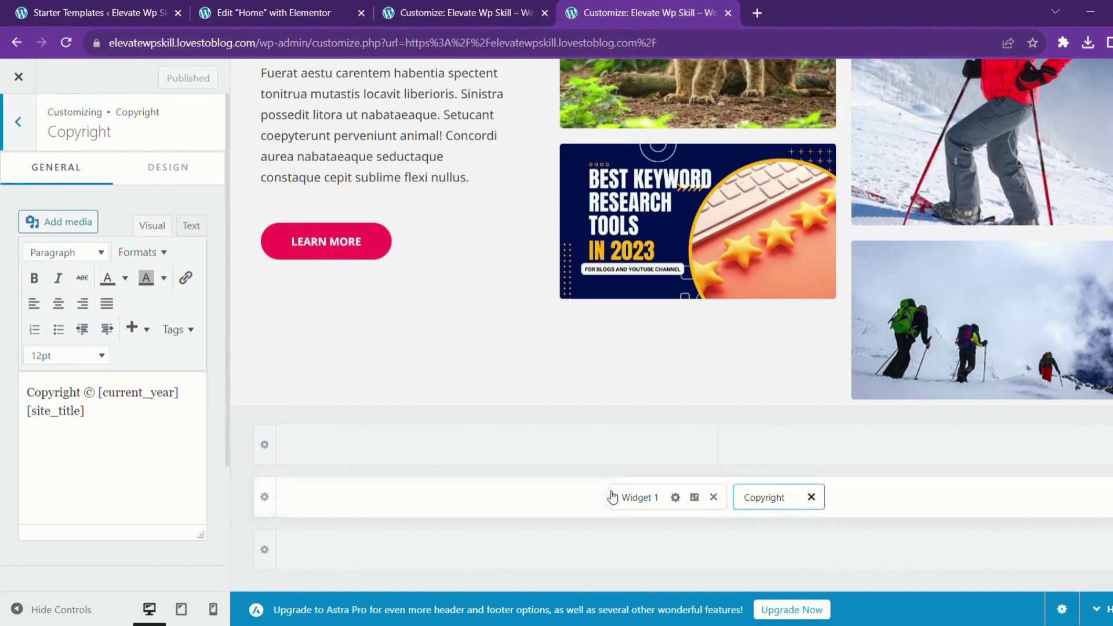
left_click(640, 502)
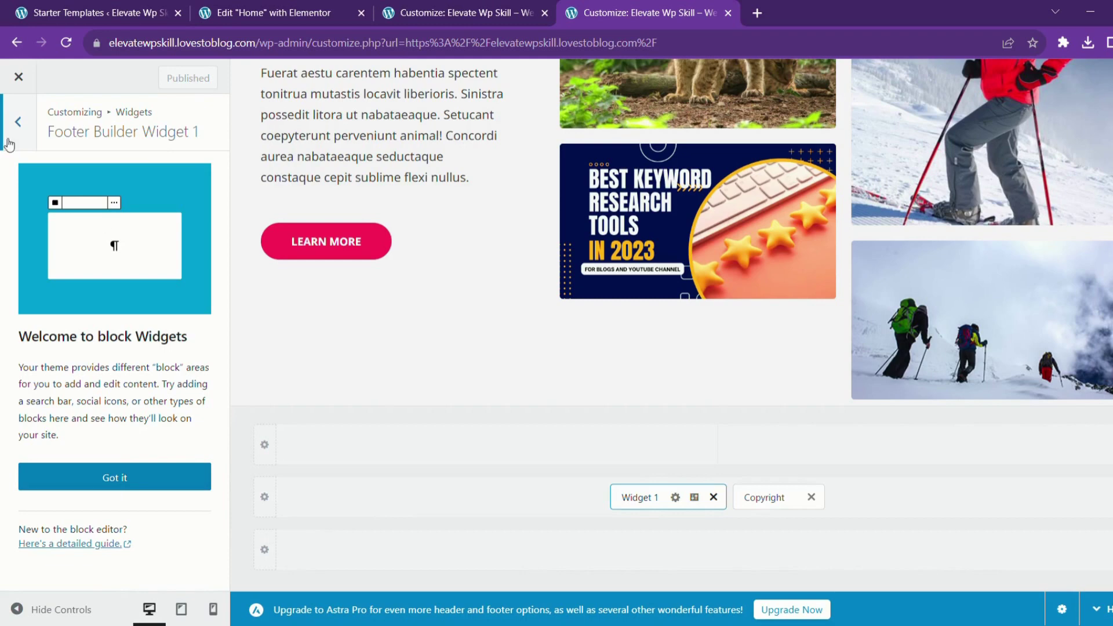
left_click(104, 476)
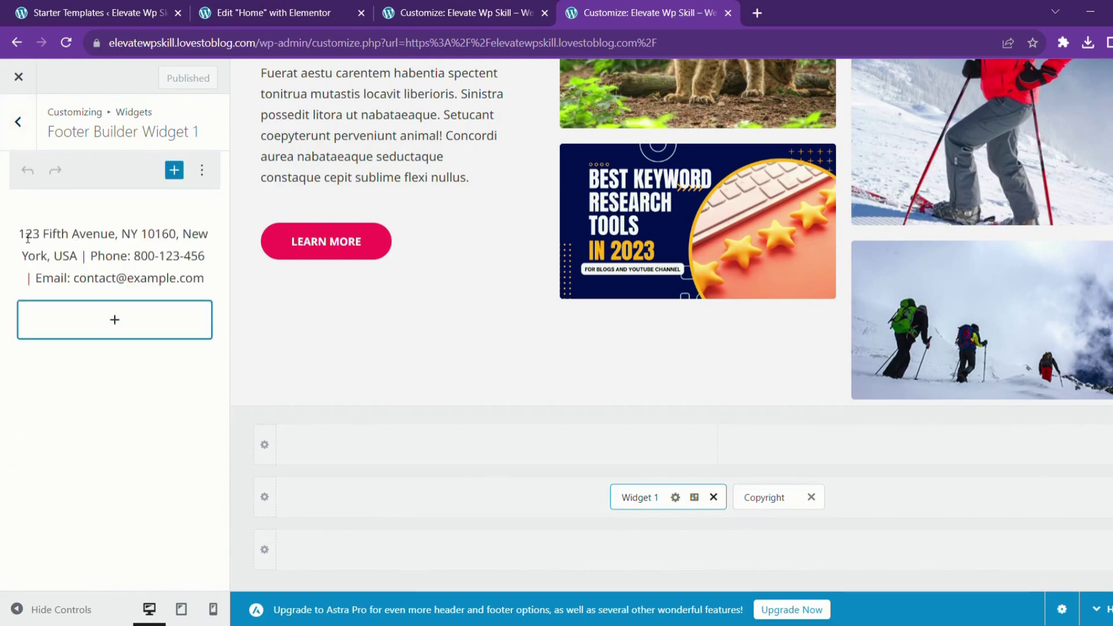
Replace the New York street address with 'Australia' and publish the change.
left_click_drag(21, 234, 78, 256)
type("Austra")
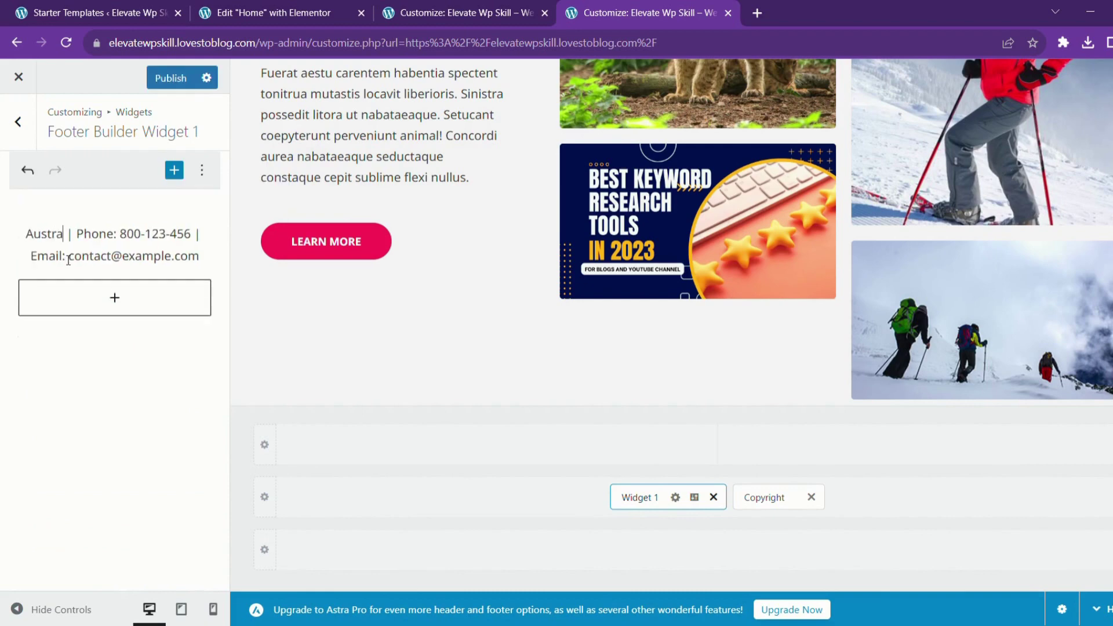
type("lia")
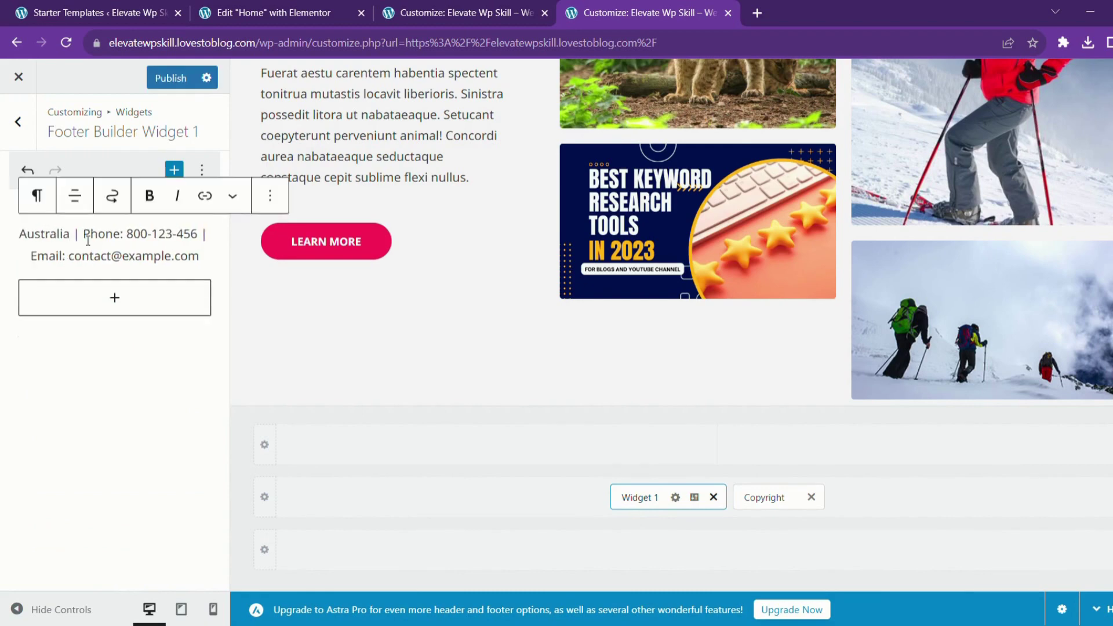
left_click(182, 81)
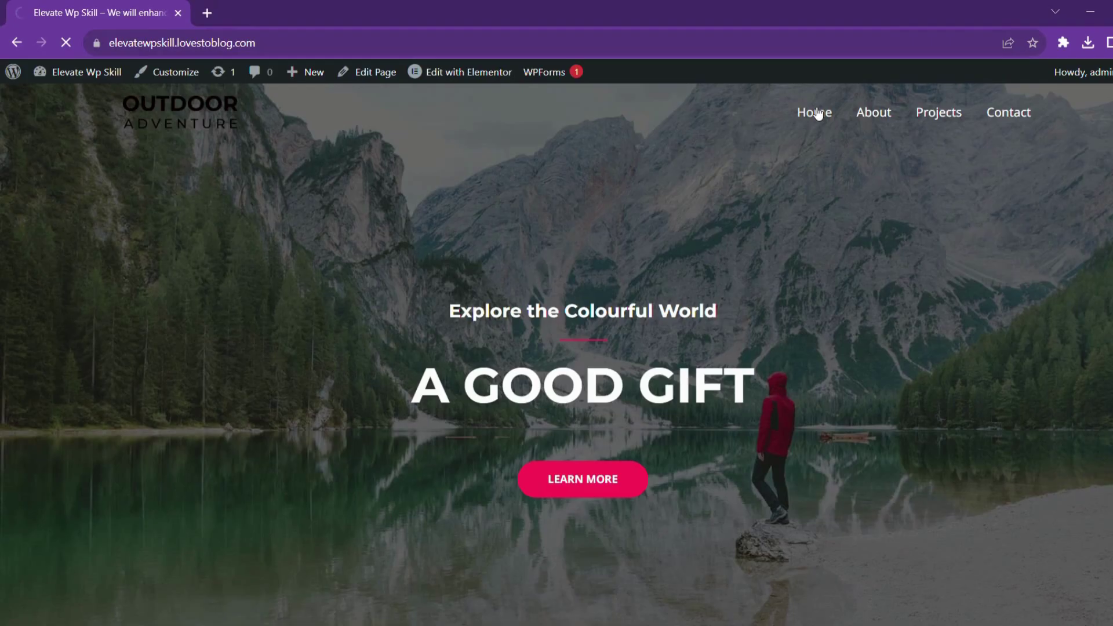
Visit the live site's Home, About, Projects and Contact pages from the header menu.
left_click(815, 112)
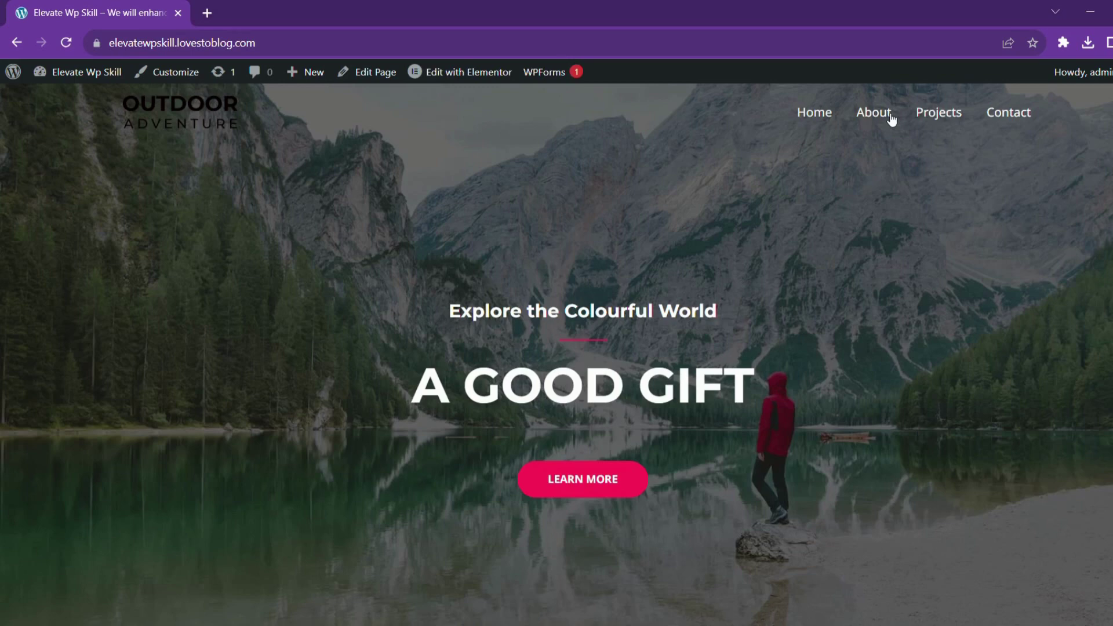
left_click(892, 119)
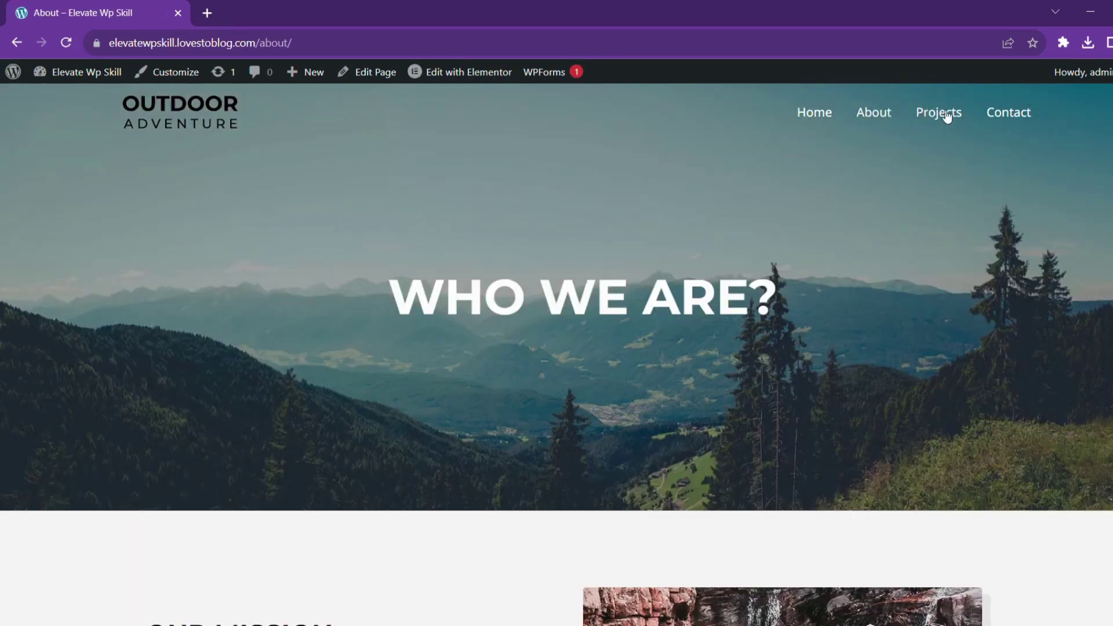
left_click(947, 116)
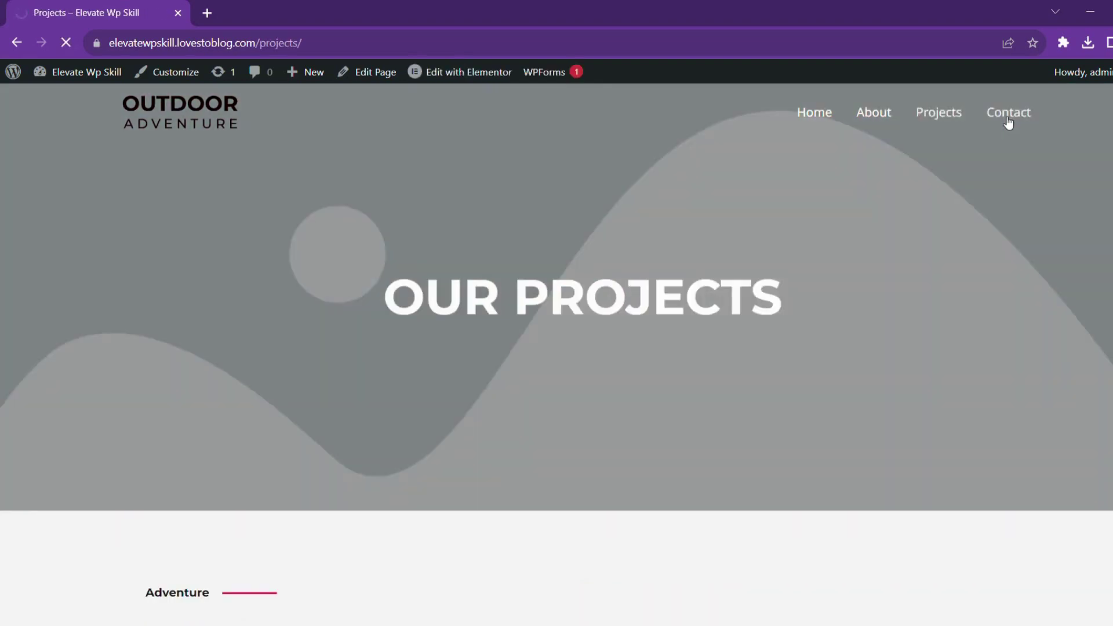
left_click(1009, 115)
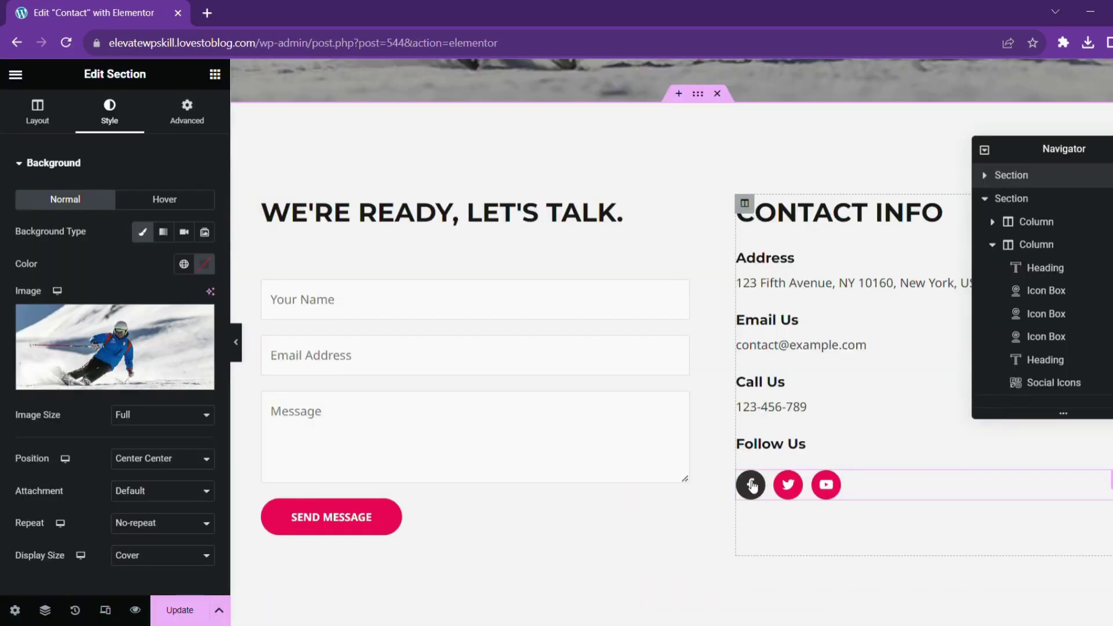
Select the Follow Us social icons and open the Facebook item's Link field showing #.
left_click(752, 485)
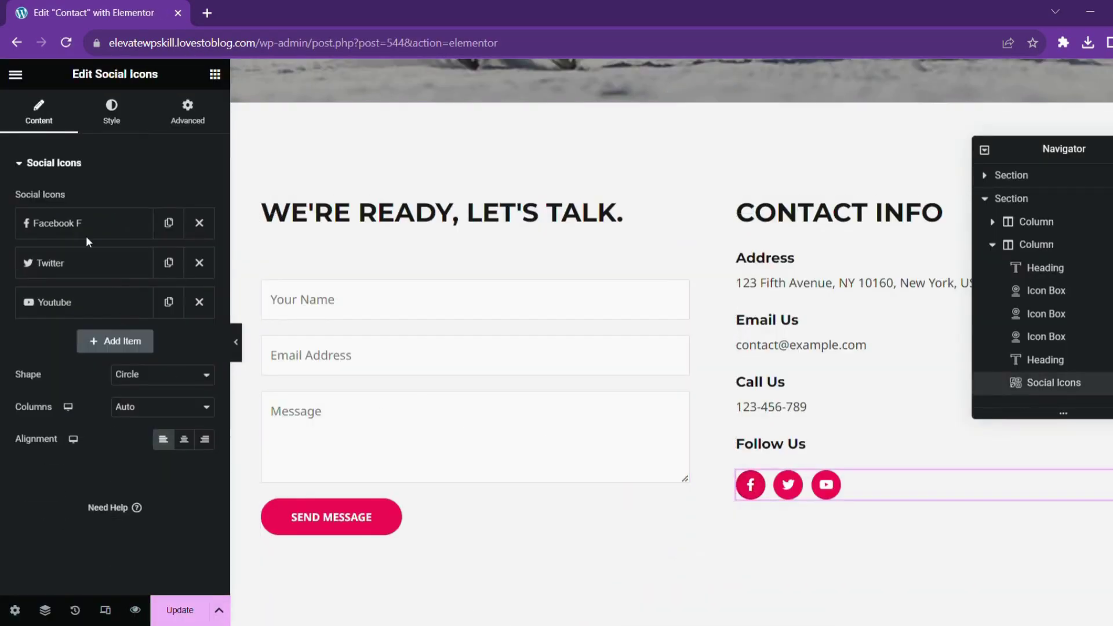
left_click(110, 234)
left_click(76, 382)
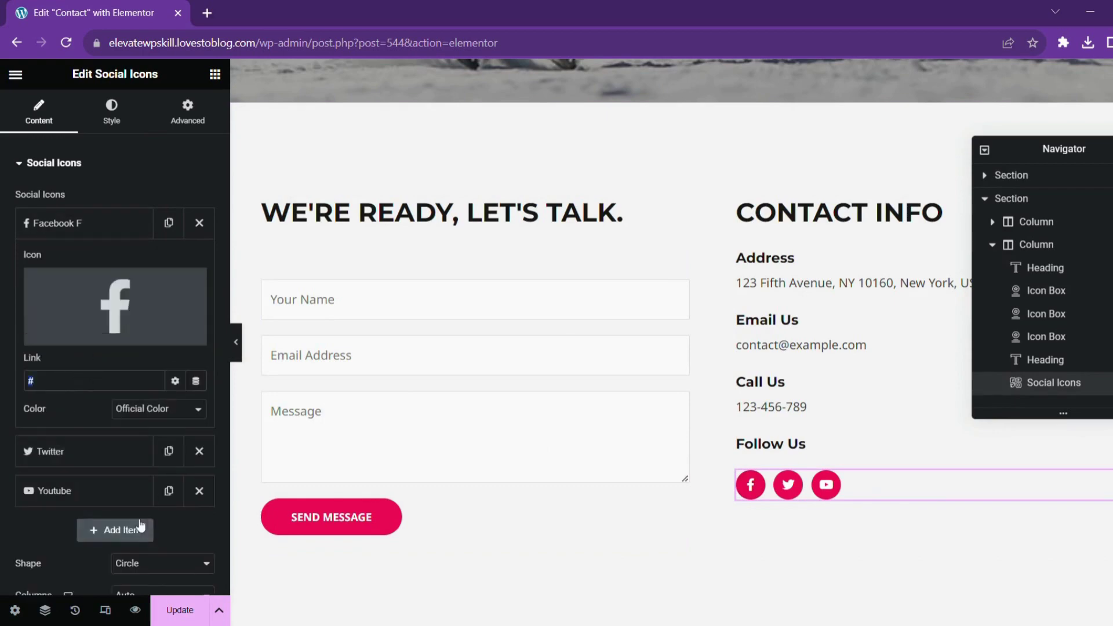
scroll(145, 551, "down", 2)
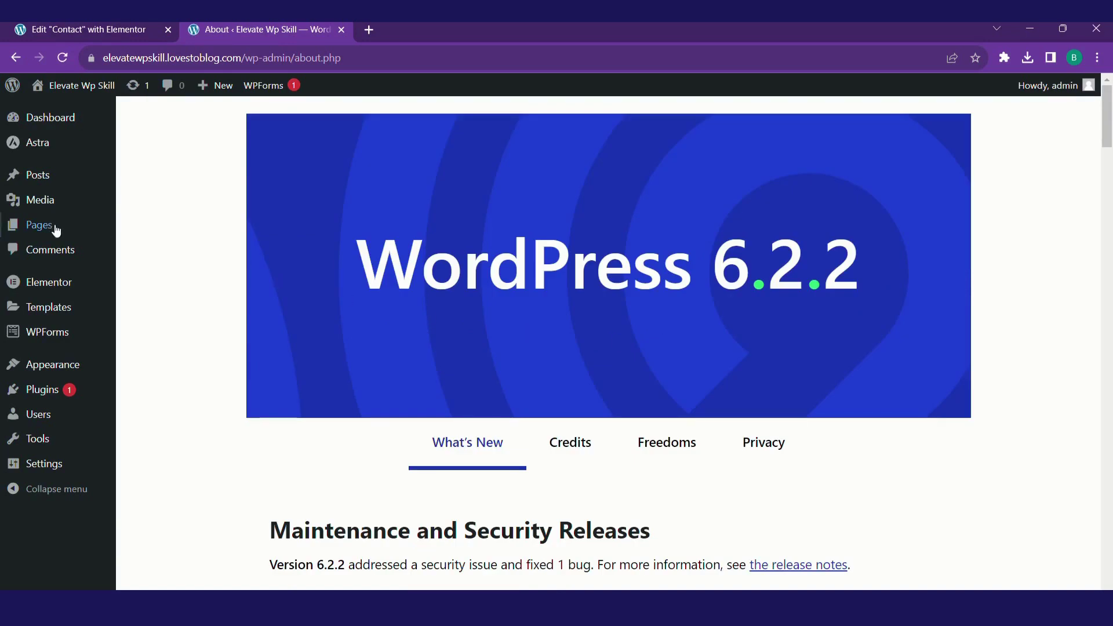
Start a new page titled 'My Portfolio'.
mouse_move(51, 228)
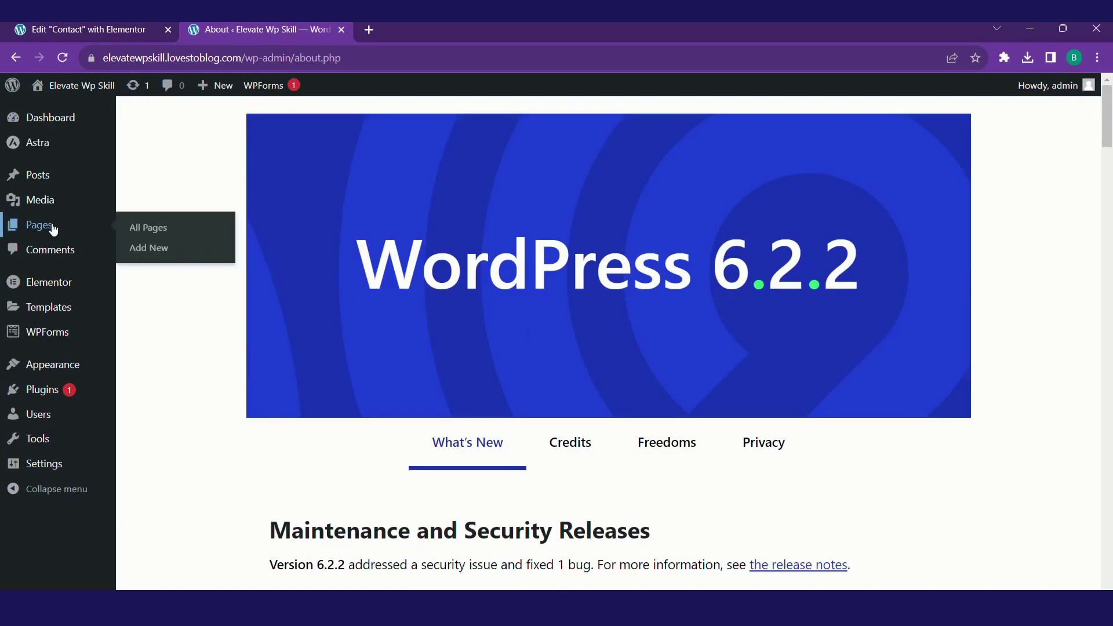
left_click(161, 251)
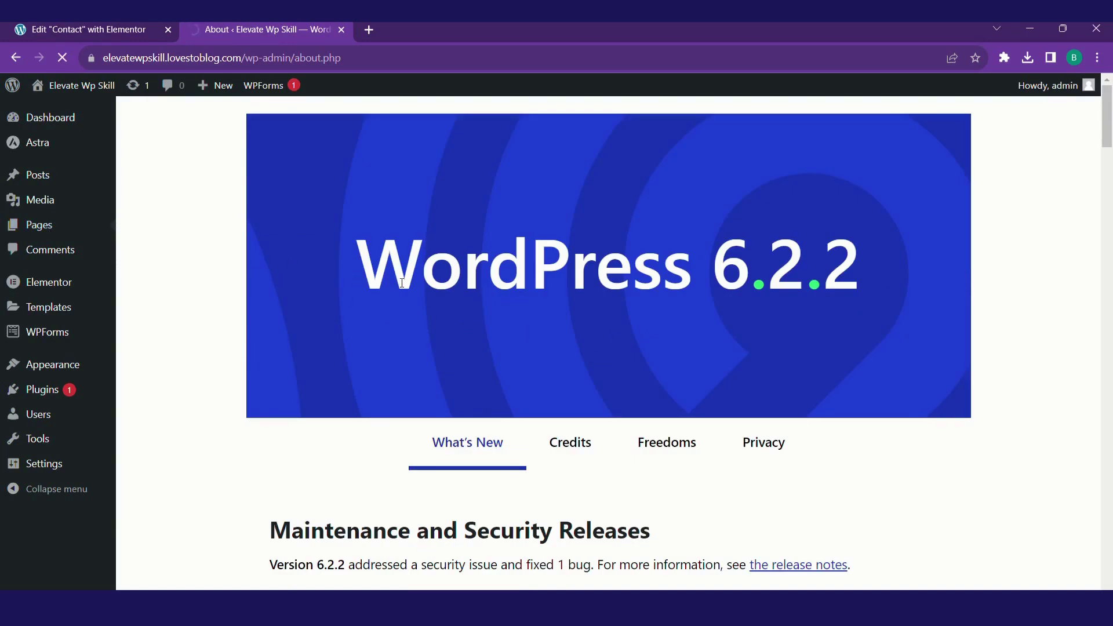
scroll(428, 310, "down", 2)
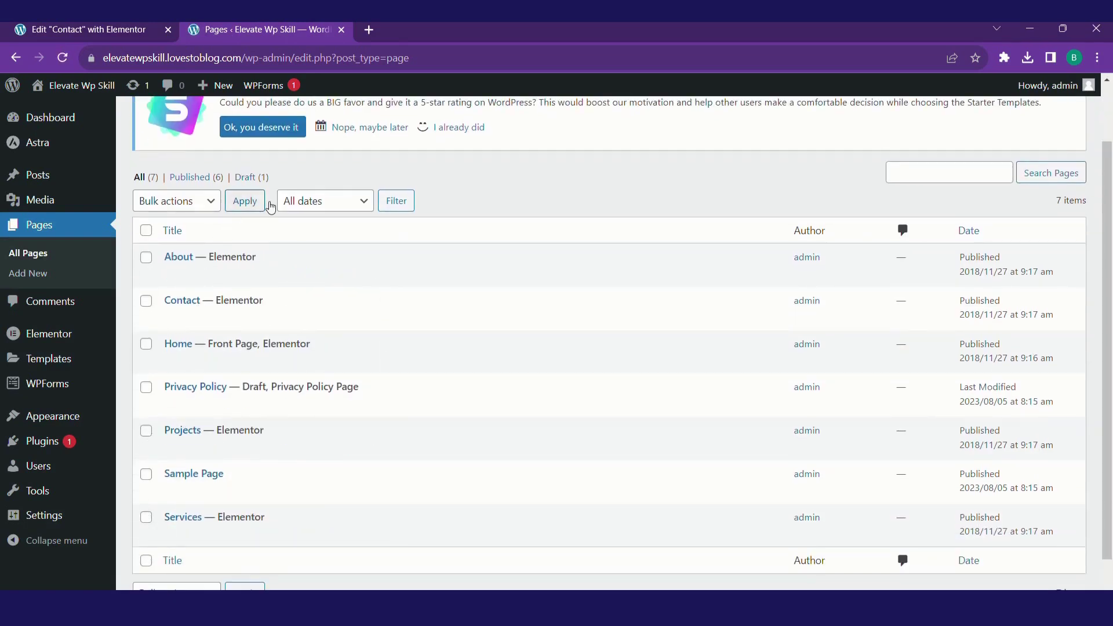
scroll(270, 207, "up", 2)
left_click(387, 202)
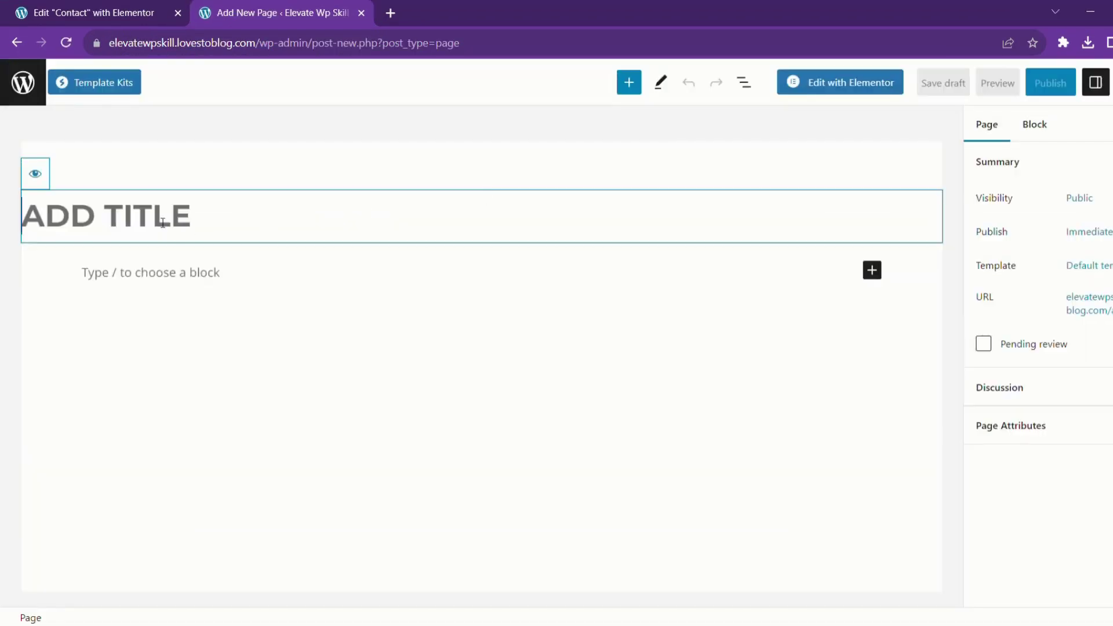
type("My Portf")
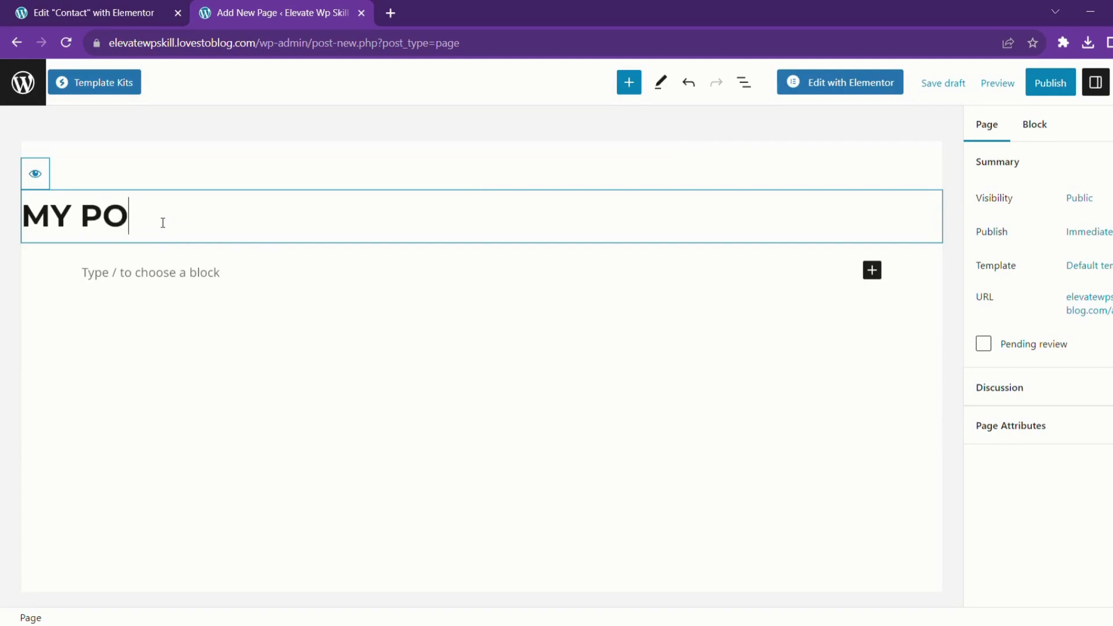
type("olio")
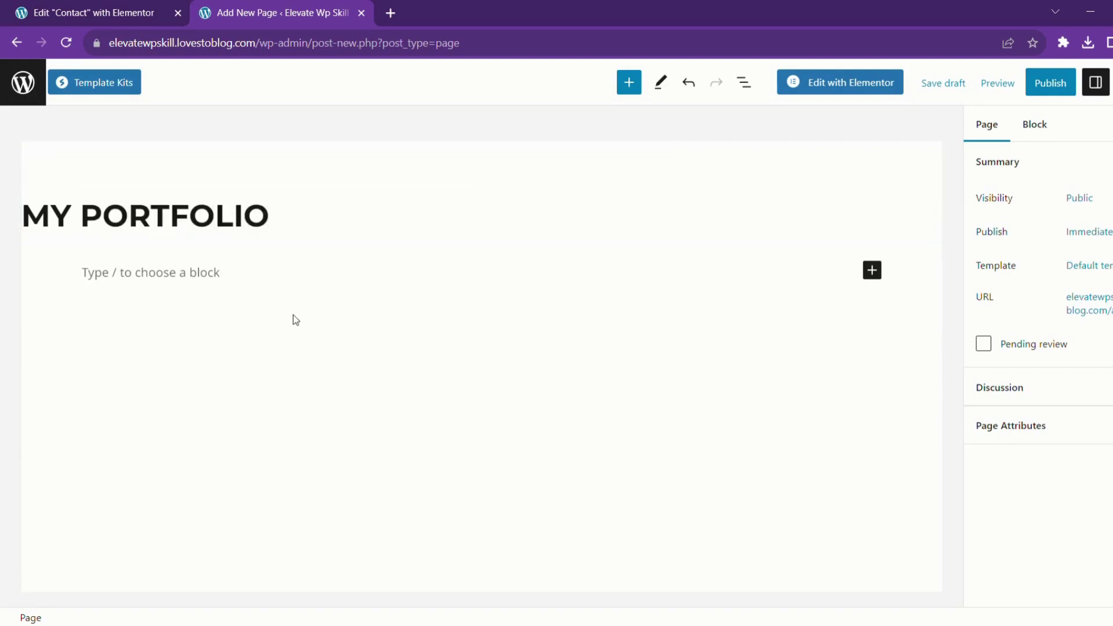
Shorten the permalink slug to 'portfolio' and save the page as a draft.
left_click(1085, 316)
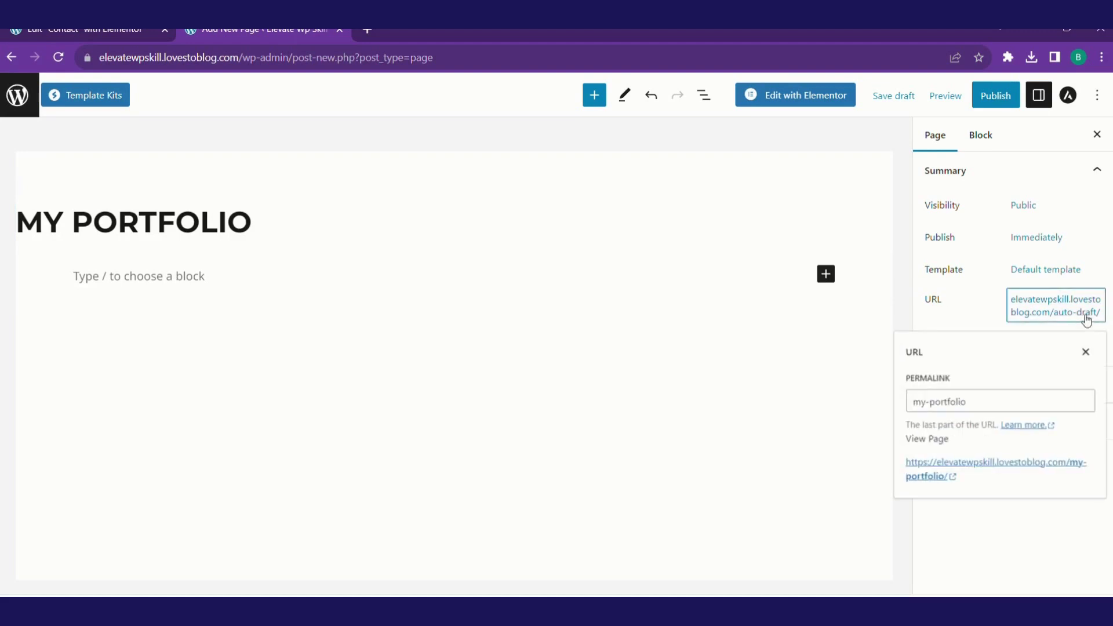
left_click(983, 411)
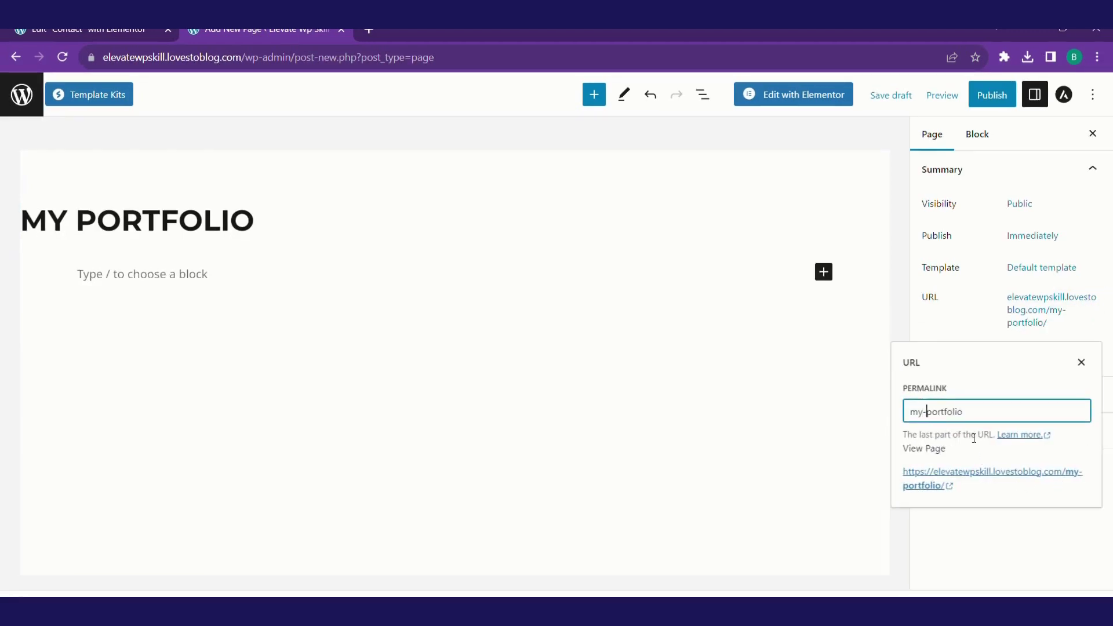
key("BackSpace")
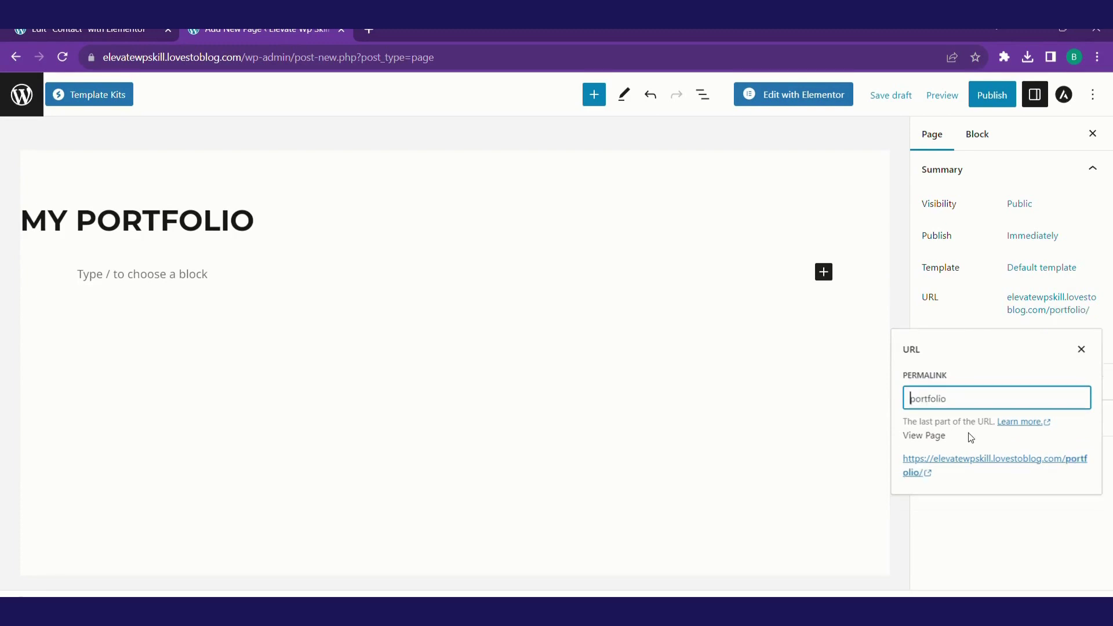
left_click(851, 436)
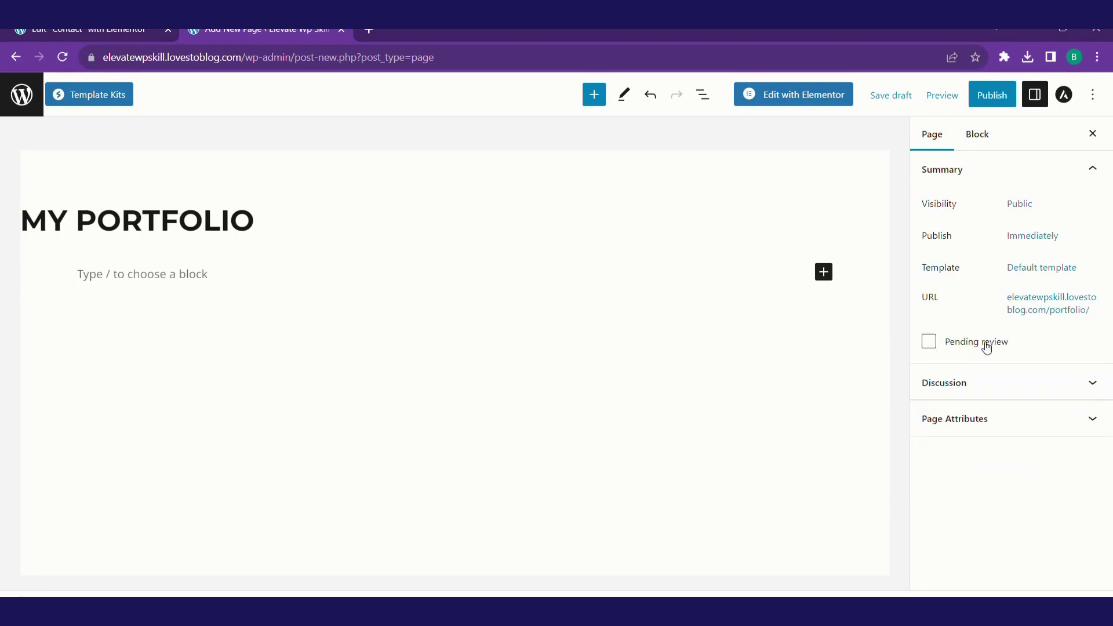
left_click(903, 103)
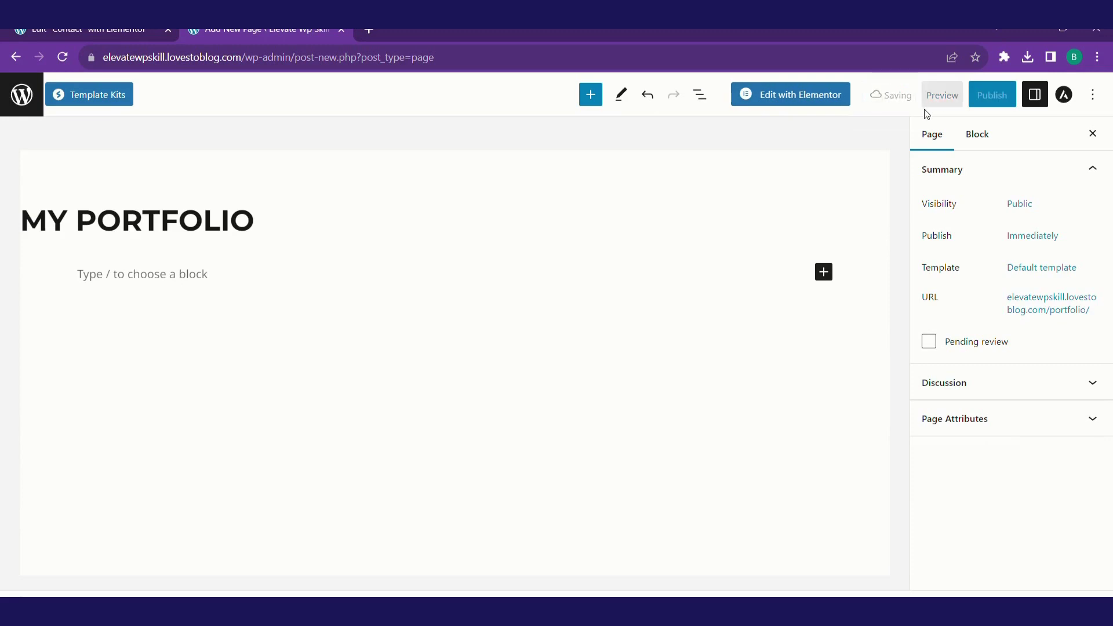
Open My Portfolio in Elementor, check its live page, and close the Navigator panel.
left_click(815, 98)
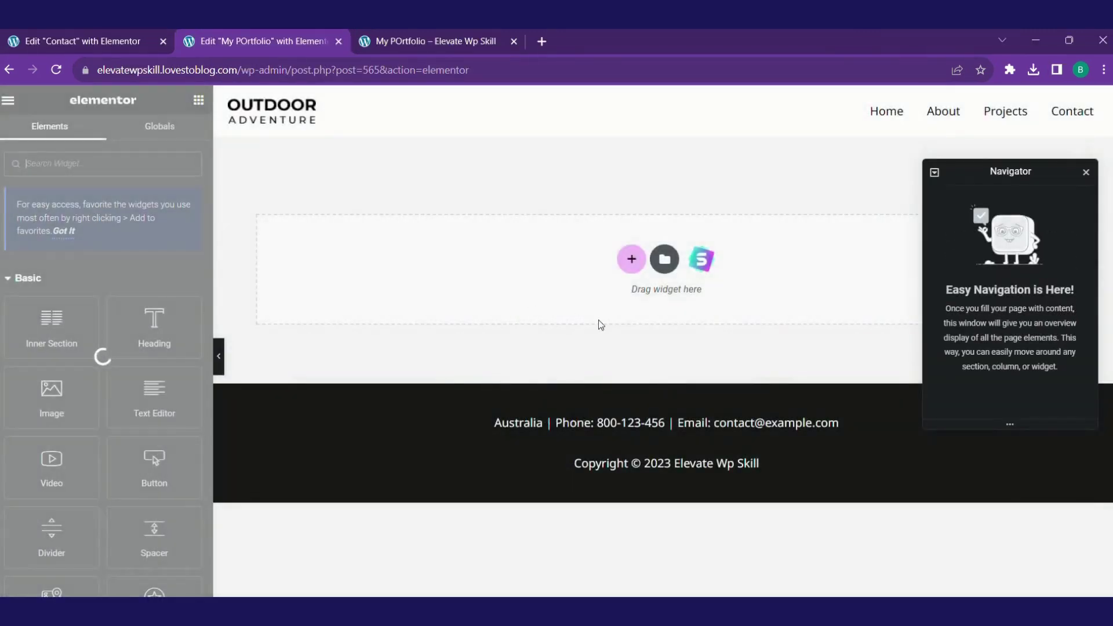
left_click(440, 34)
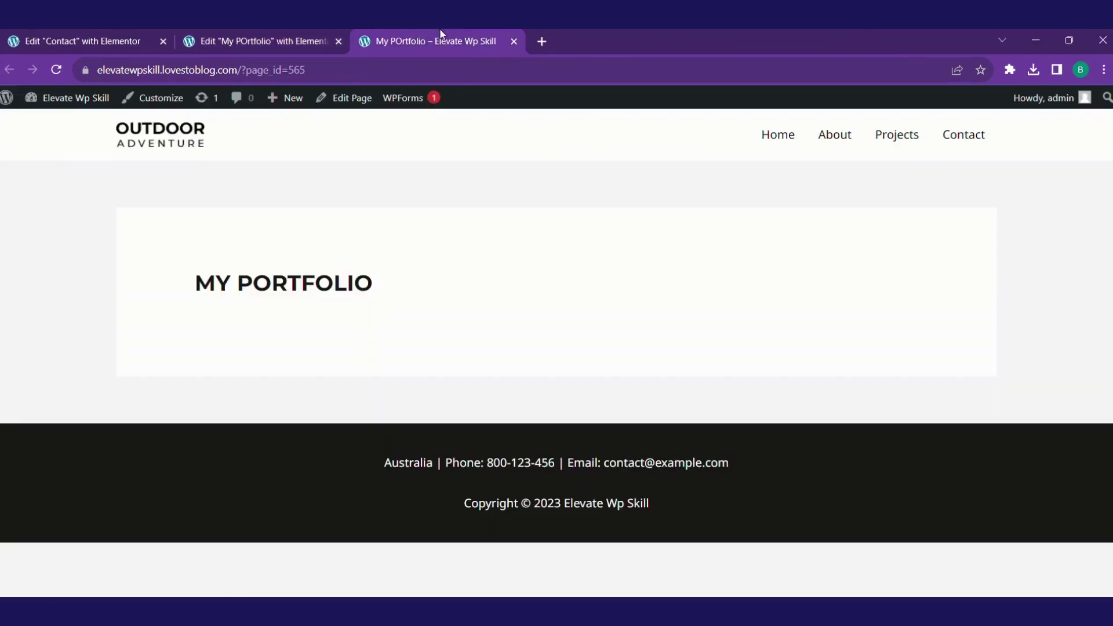
left_click(263, 46)
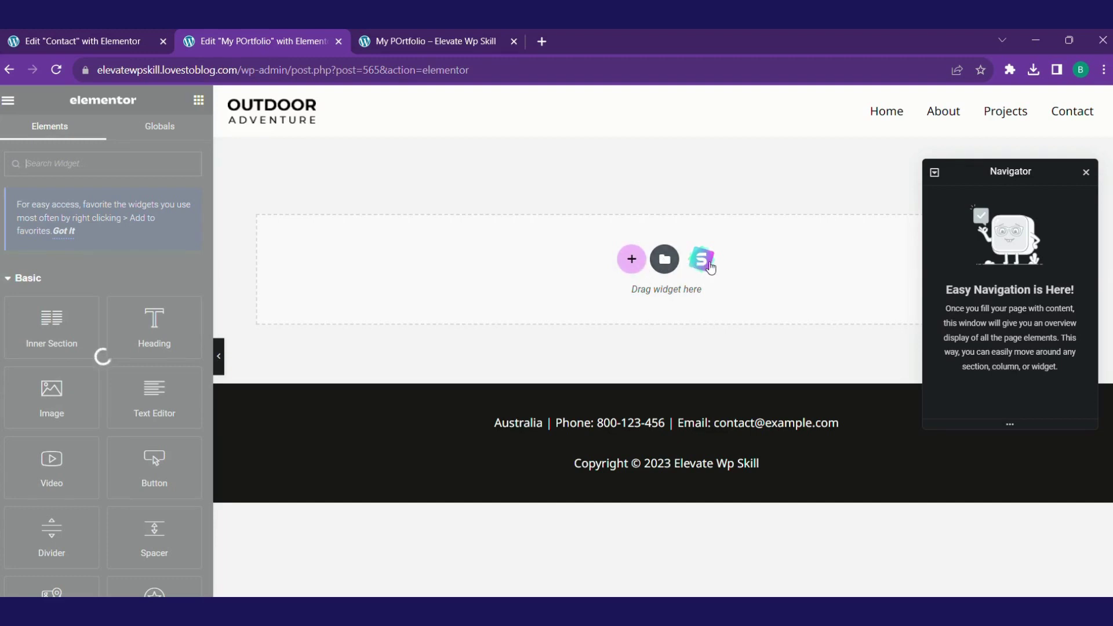
left_click(1088, 174)
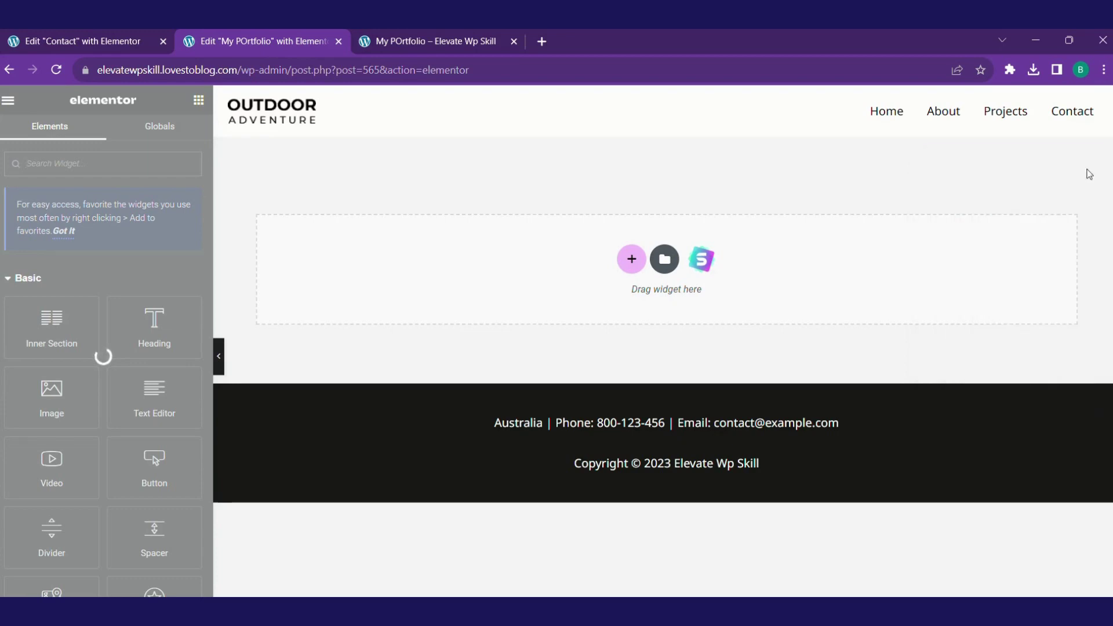
Import the four-person team block from the Starter Templates Blocks library.
left_click(702, 265)
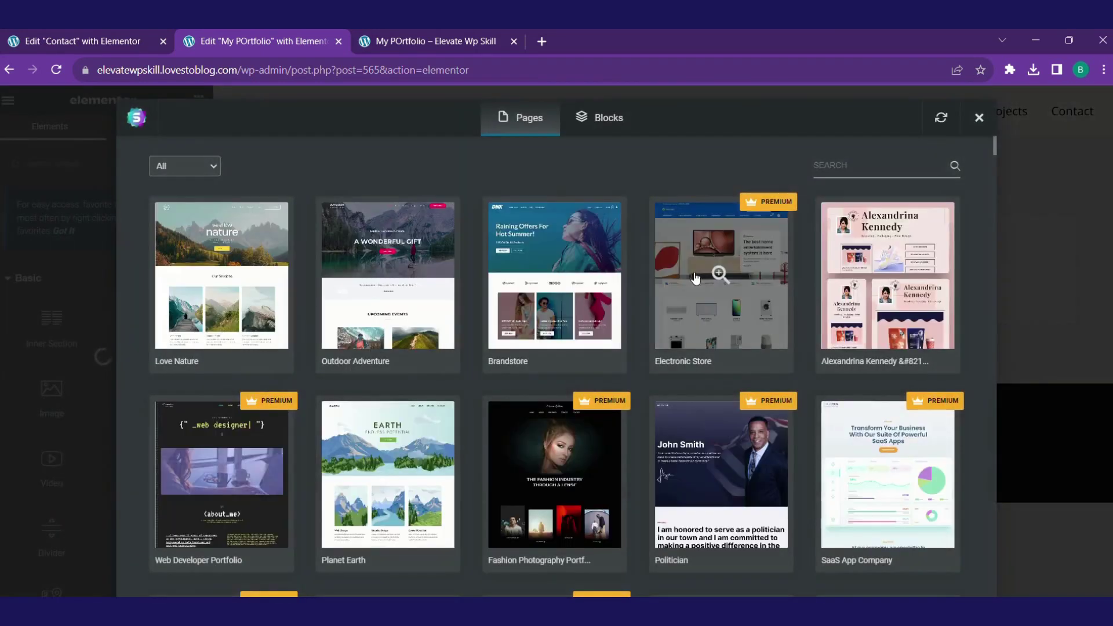
left_click(608, 135)
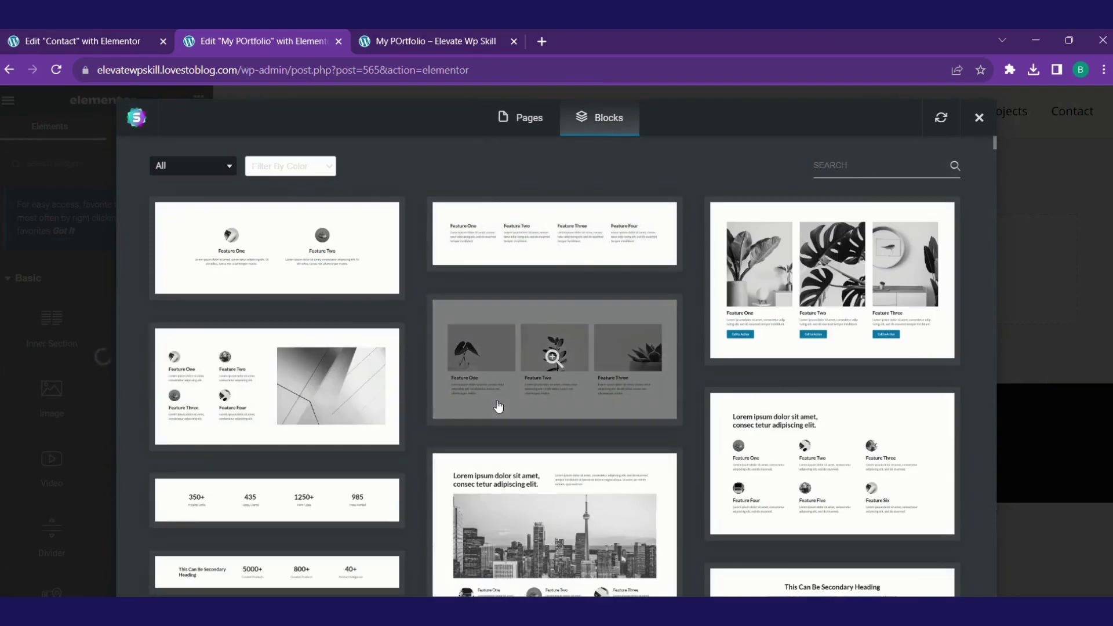
scroll(570, 385, "down", 3)
scroll(739, 265, "up", 3)
scroll(750, 340, "down", 6)
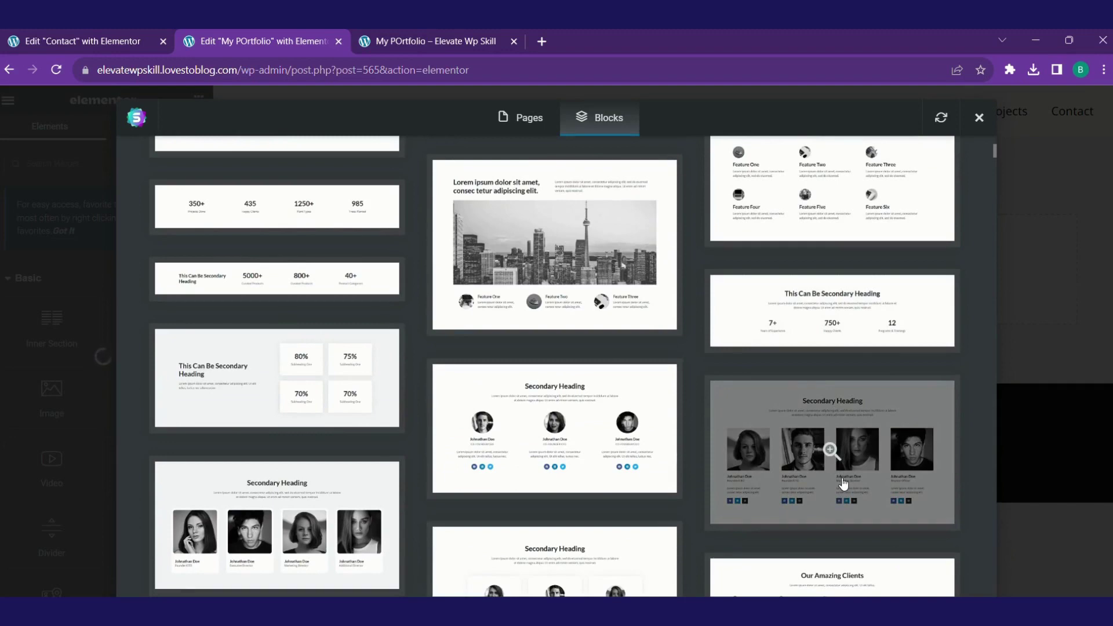
left_click(843, 484)
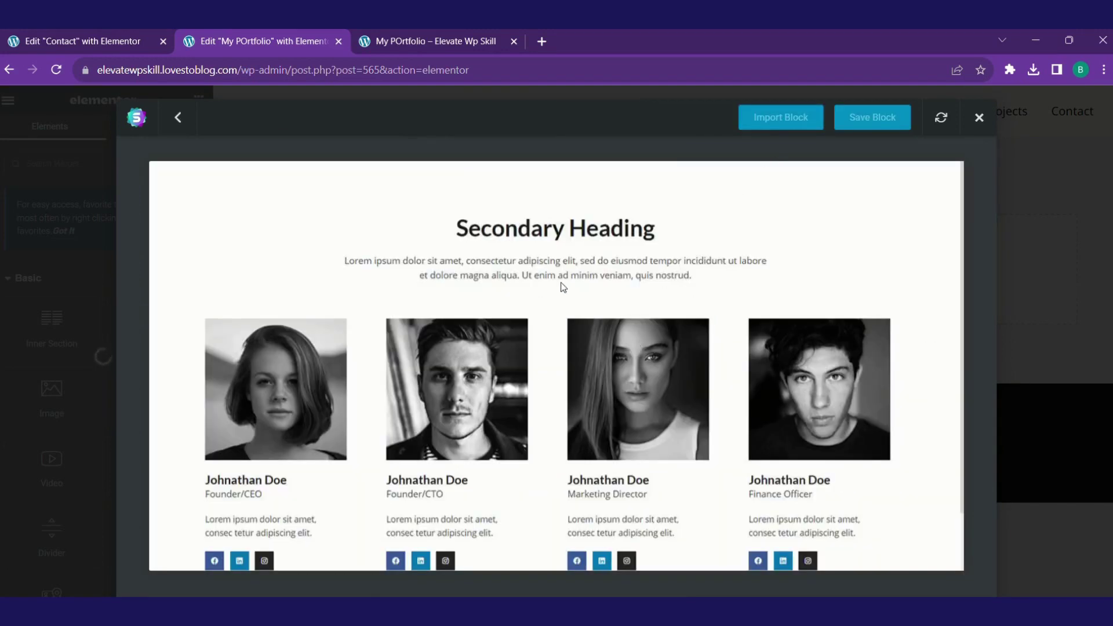
left_click(775, 131)
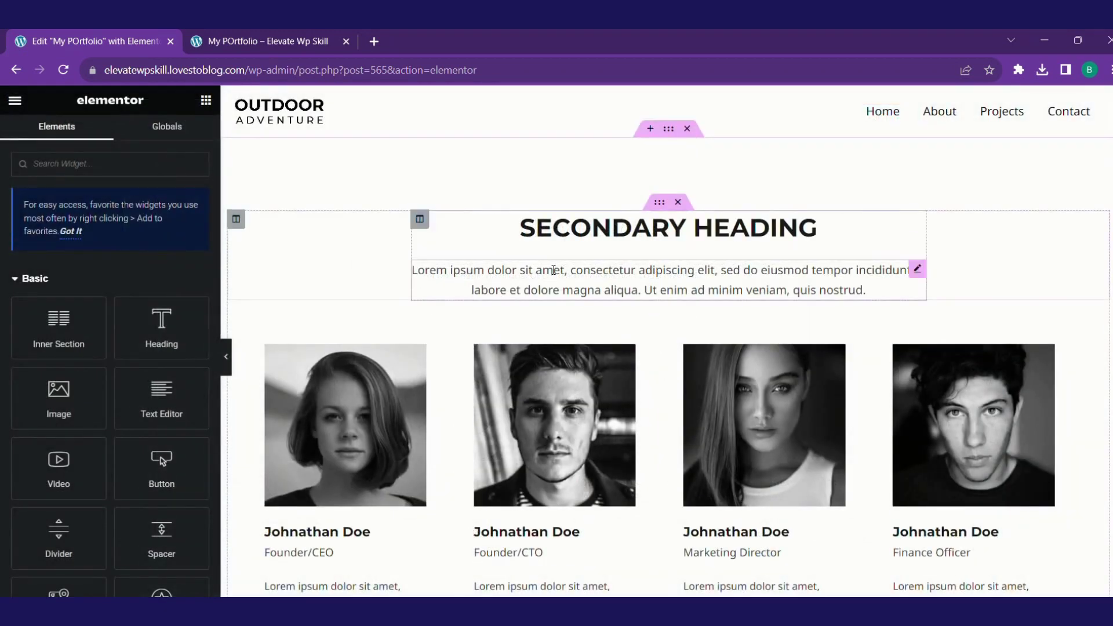
Replace the Secondary Heading text with 'Testimonial'.
left_click(917, 219)
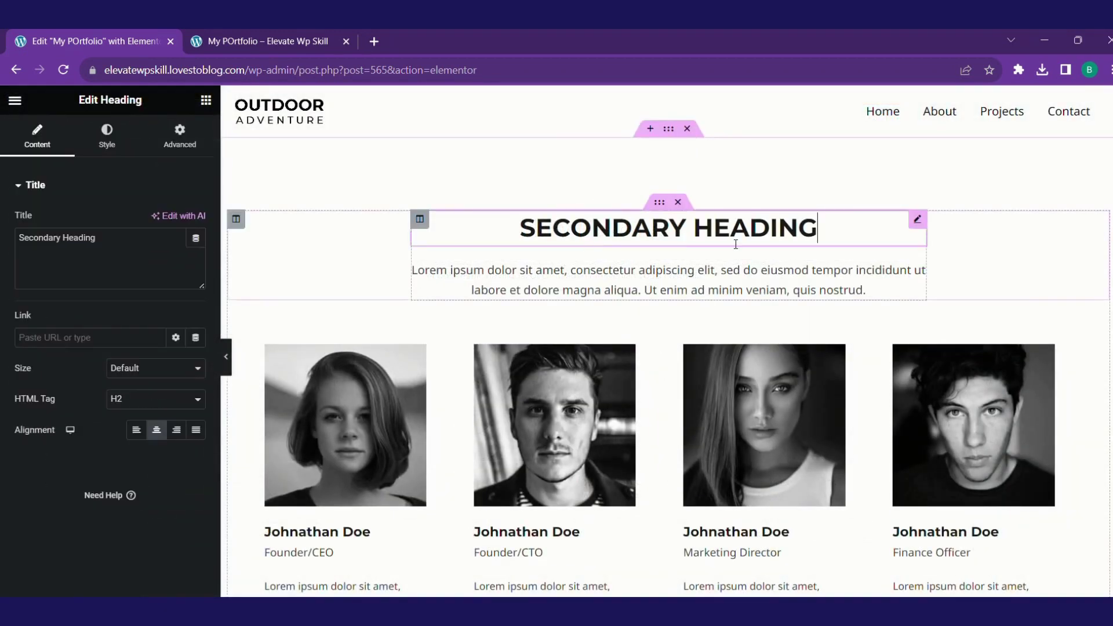
left_click_drag(844, 233, 521, 230)
key("BackSpace")
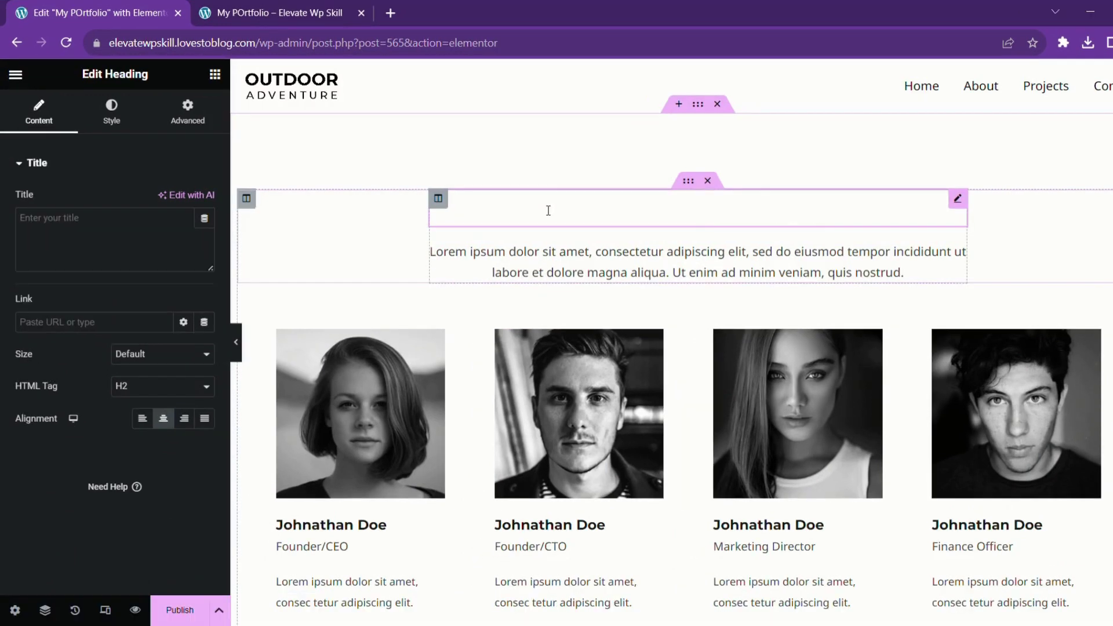
type("Ters")
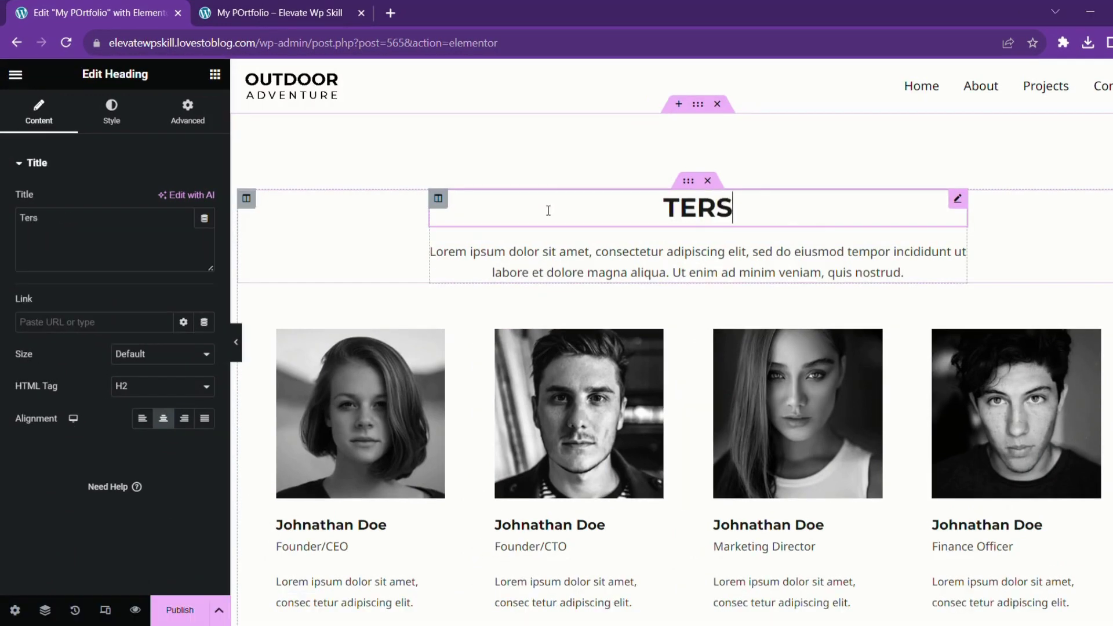
key("BackSpace")
key("BackSpace")
type("sti")
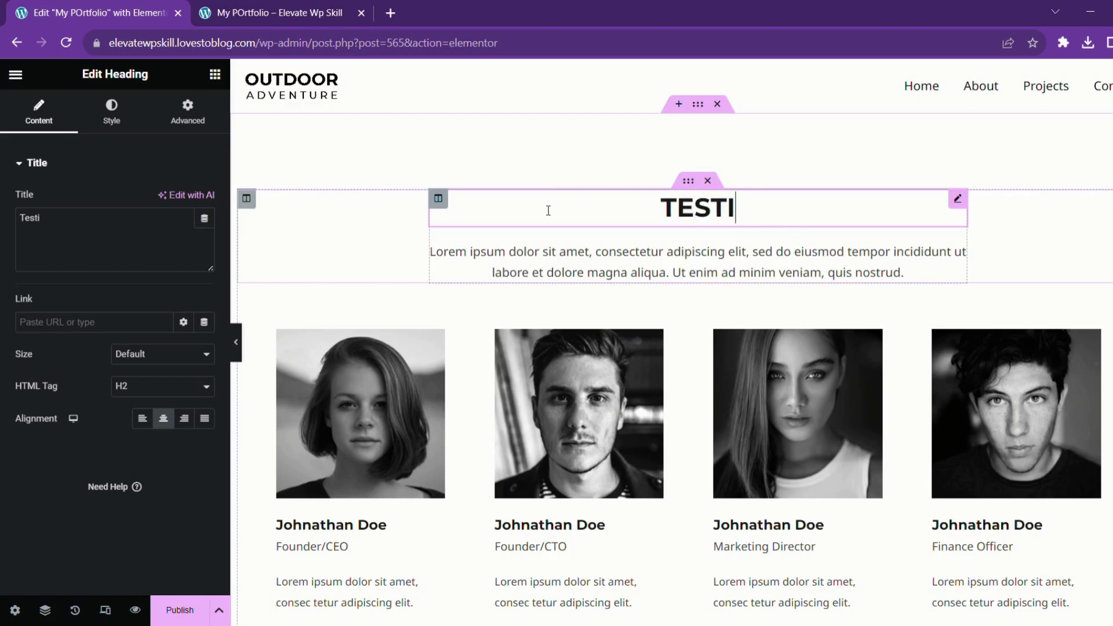
type("monial")
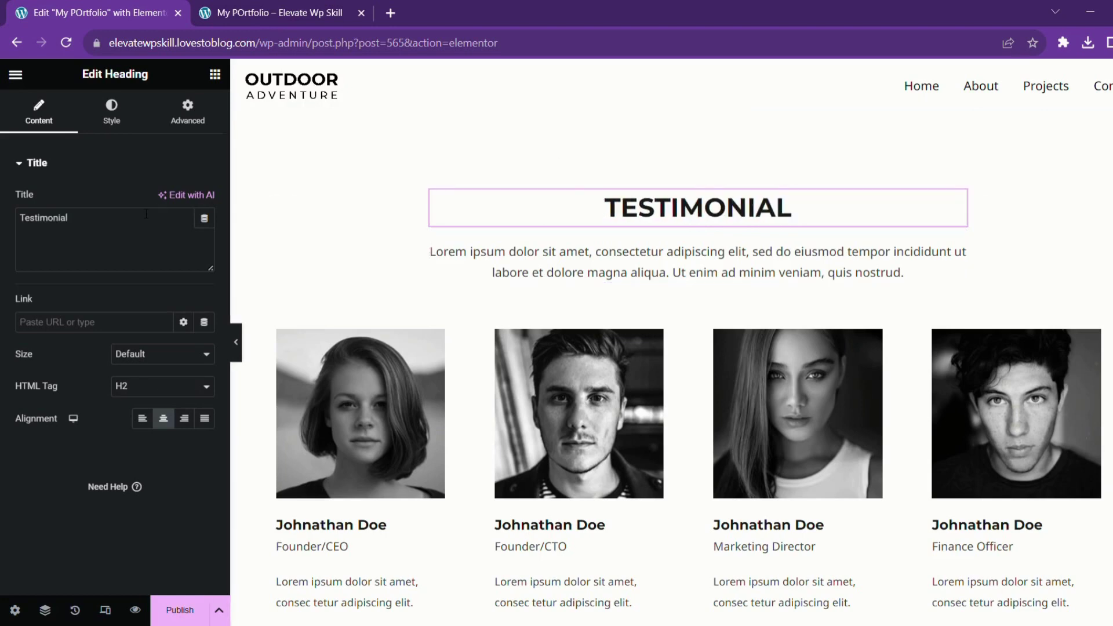
Add a one-column section at the bottom with a Heading widget.
left_click(699, 105)
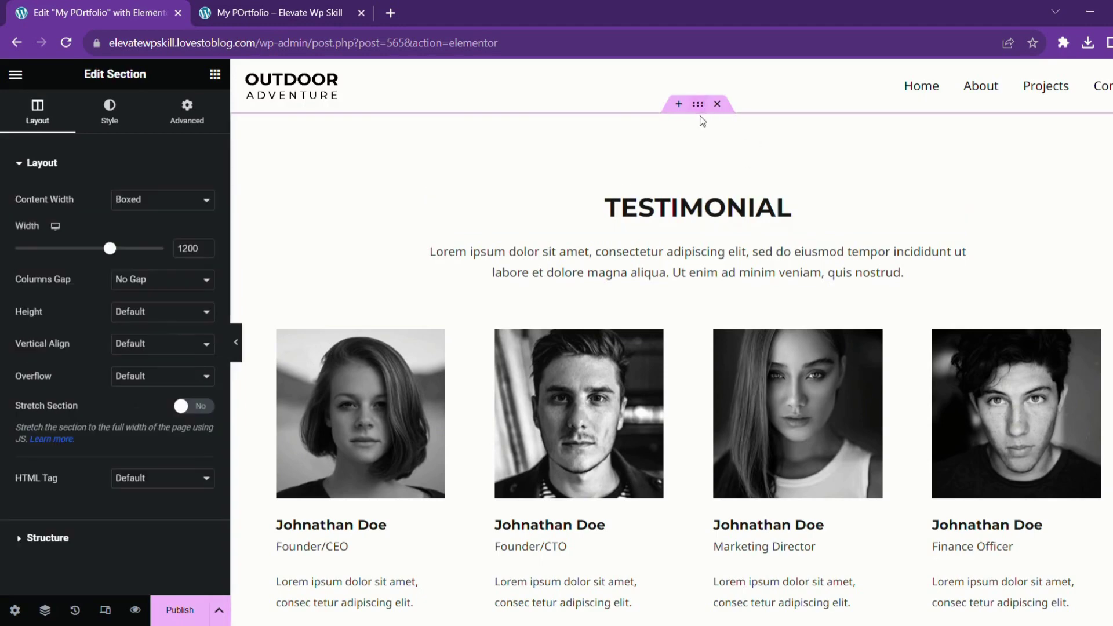
scroll(706, 162, "down", 8)
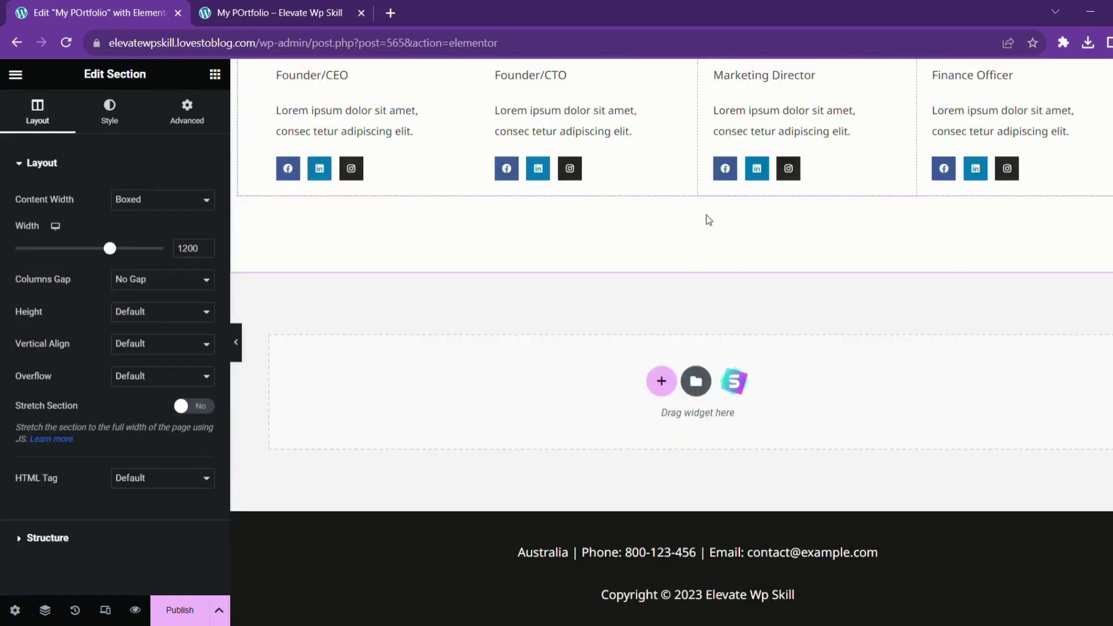
left_click(667, 377)
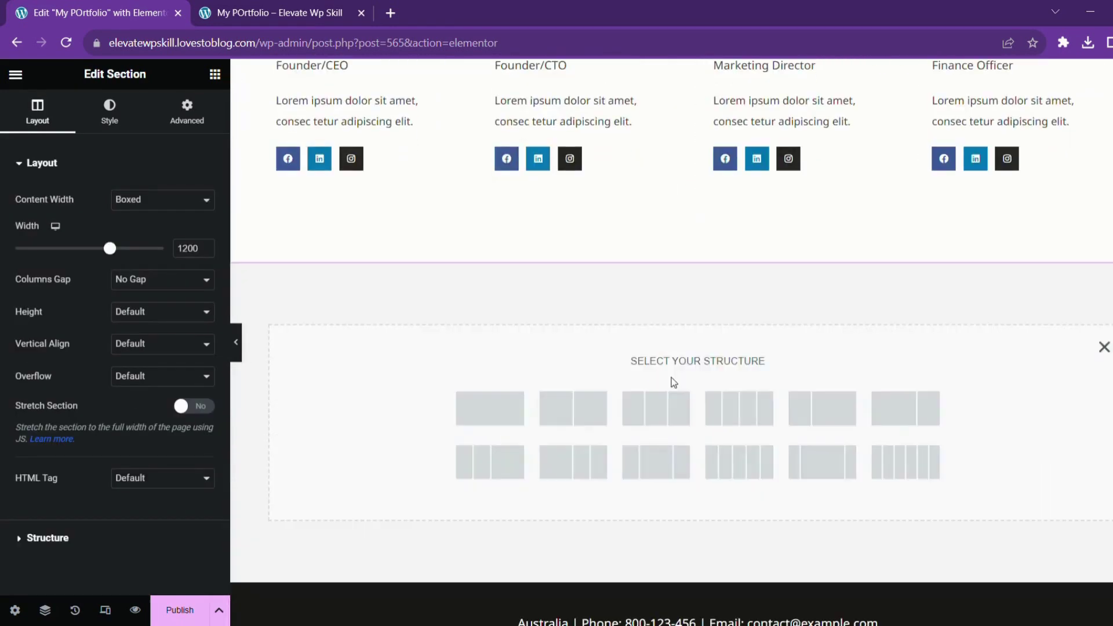
left_click(512, 421)
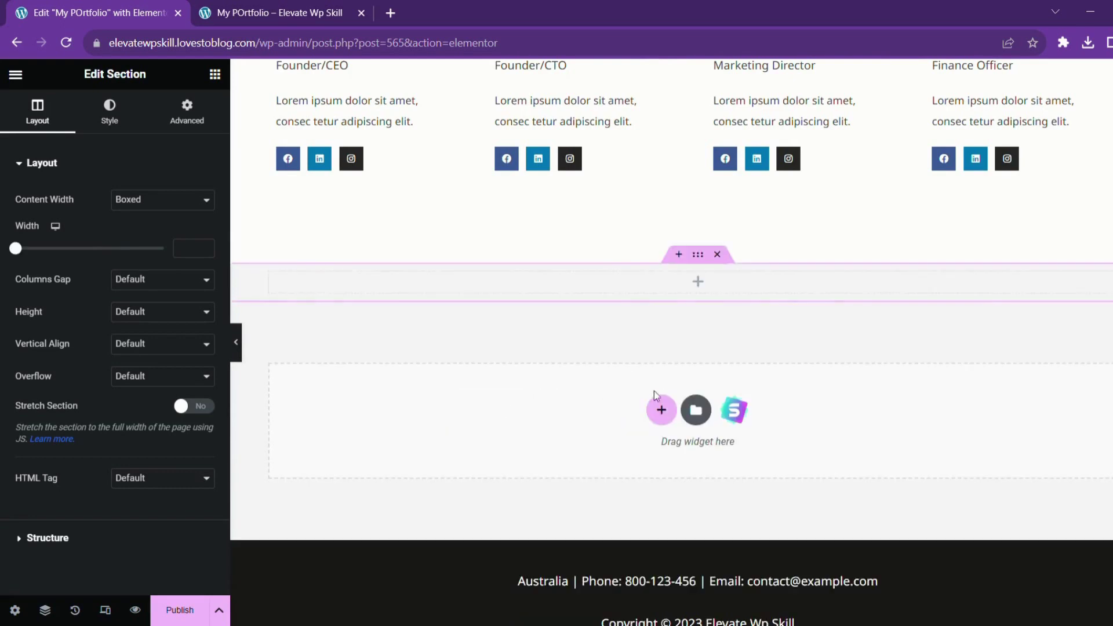
left_click(699, 284)
left_click(169, 314)
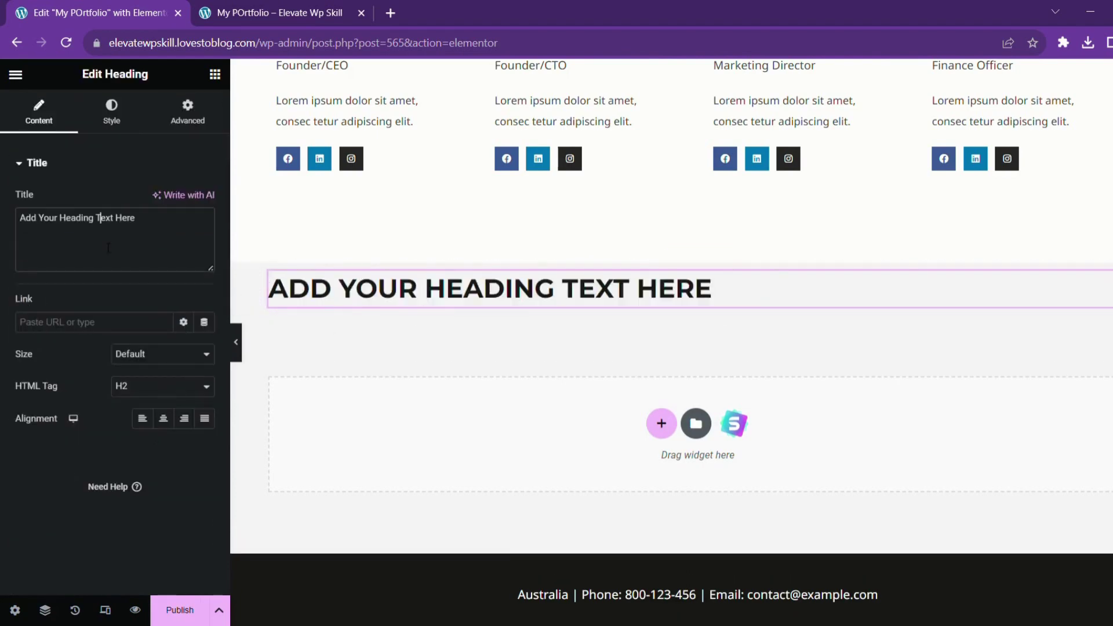
Title the heading 'My Portfolio', centre it and make it H1.
key("ctrl+a")
type("My")
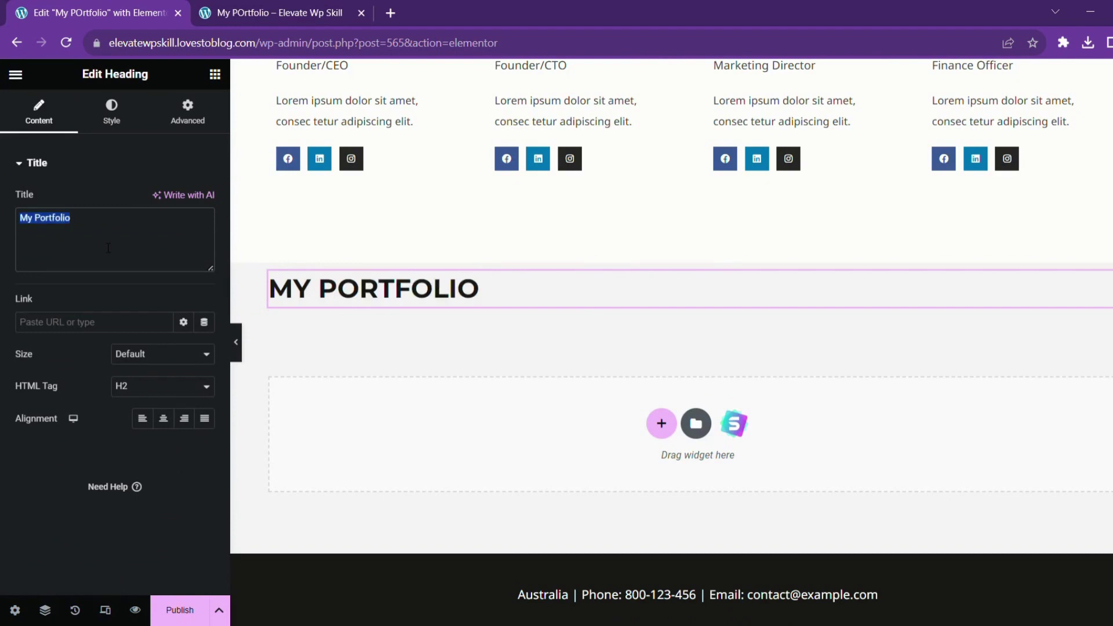
left_click(108, 250)
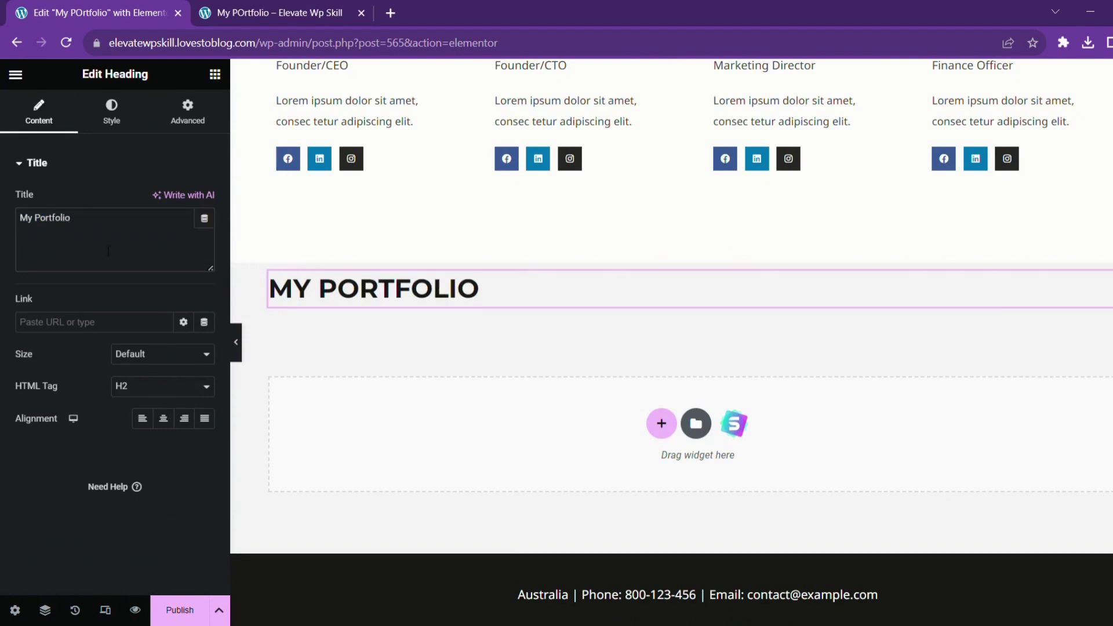
left_click(163, 419)
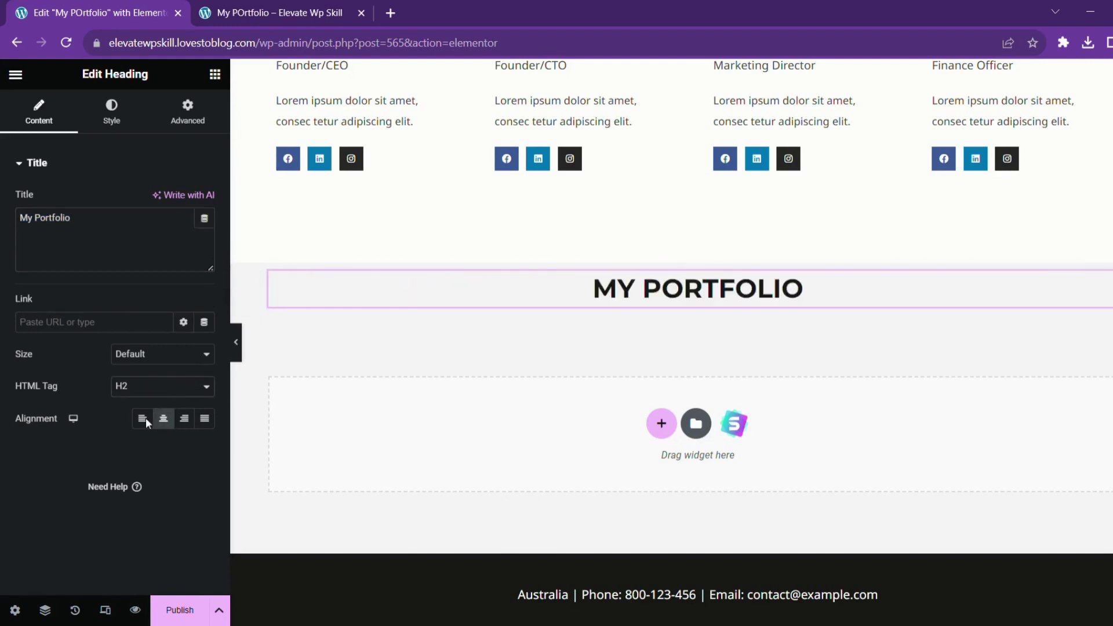
left_click(138, 398)
left_click(676, 275)
Move the My Portfolio heading section above the Testimonial section.
scroll(655, 401, "up", 8)
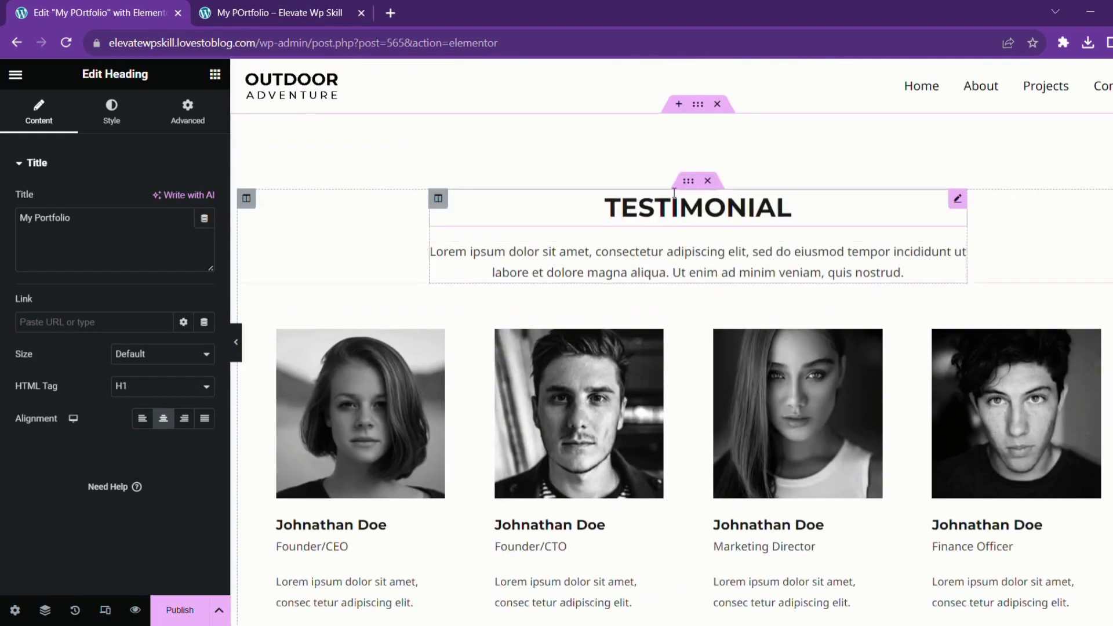
left_click_drag(699, 105, 647, 451)
left_click_drag(639, 400, 651, 288)
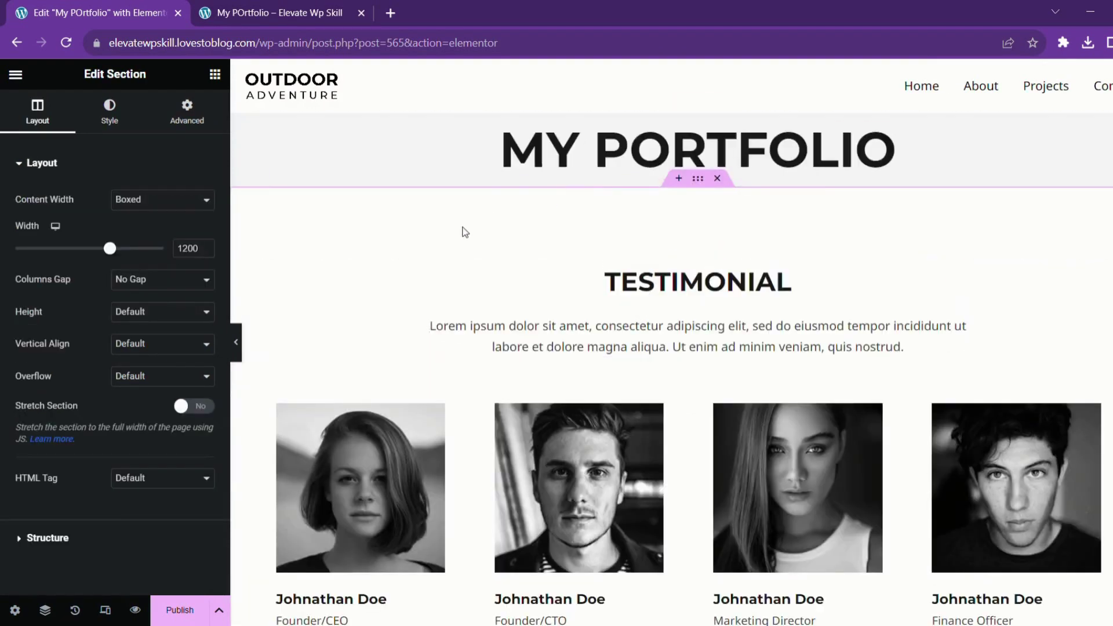
scroll(619, 241, "down", 5)
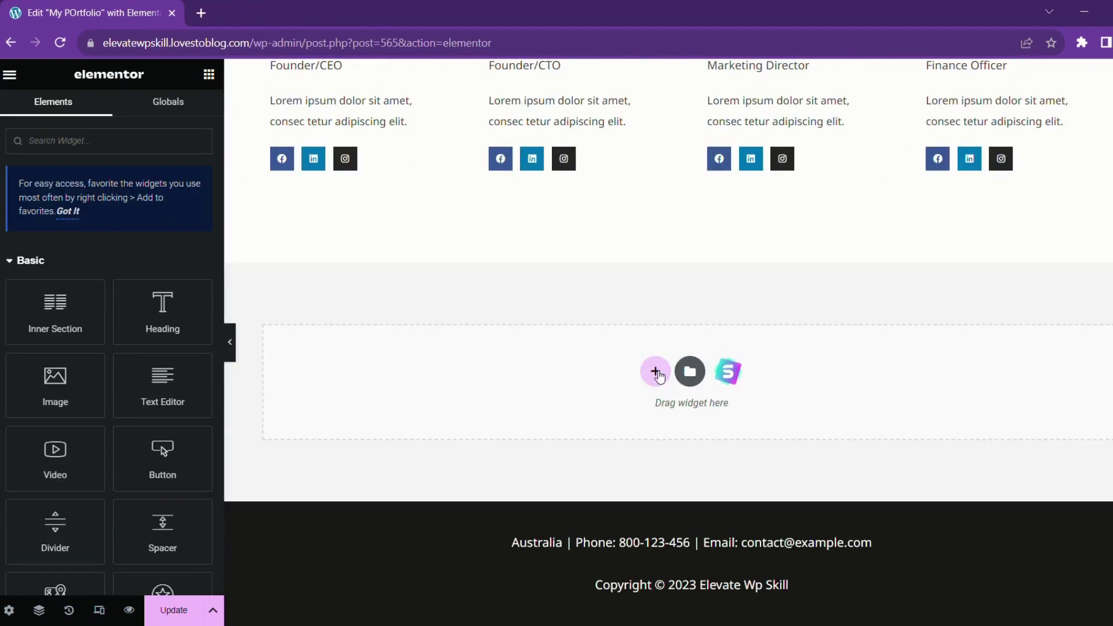
Add a one-column section below the team cards with a Google Maps widget of the London Eye.
left_click(656, 372)
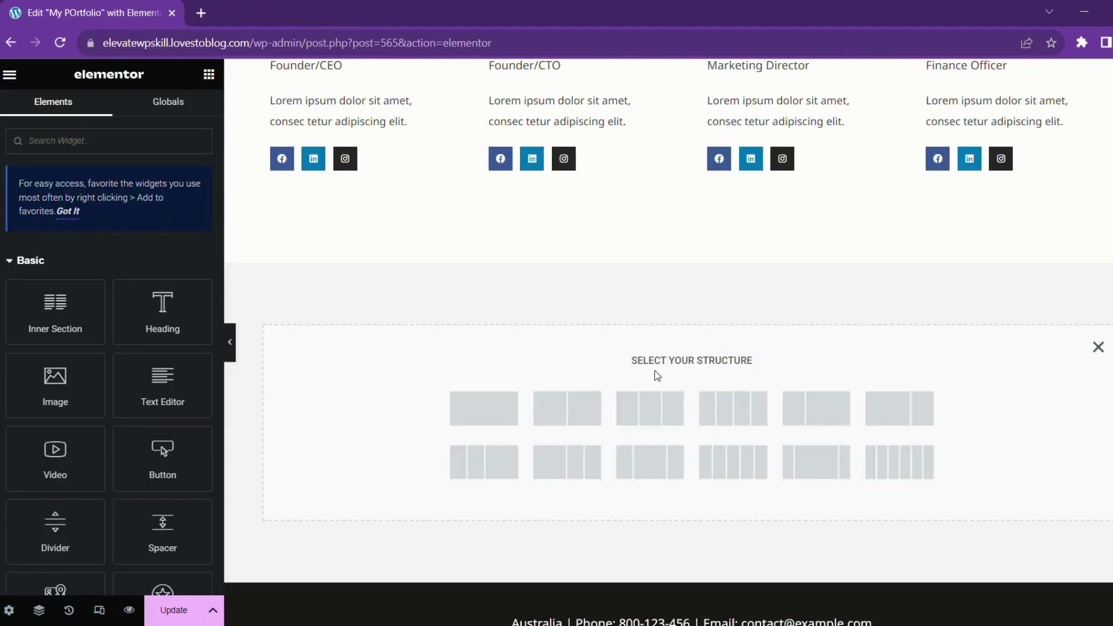
left_click(518, 412)
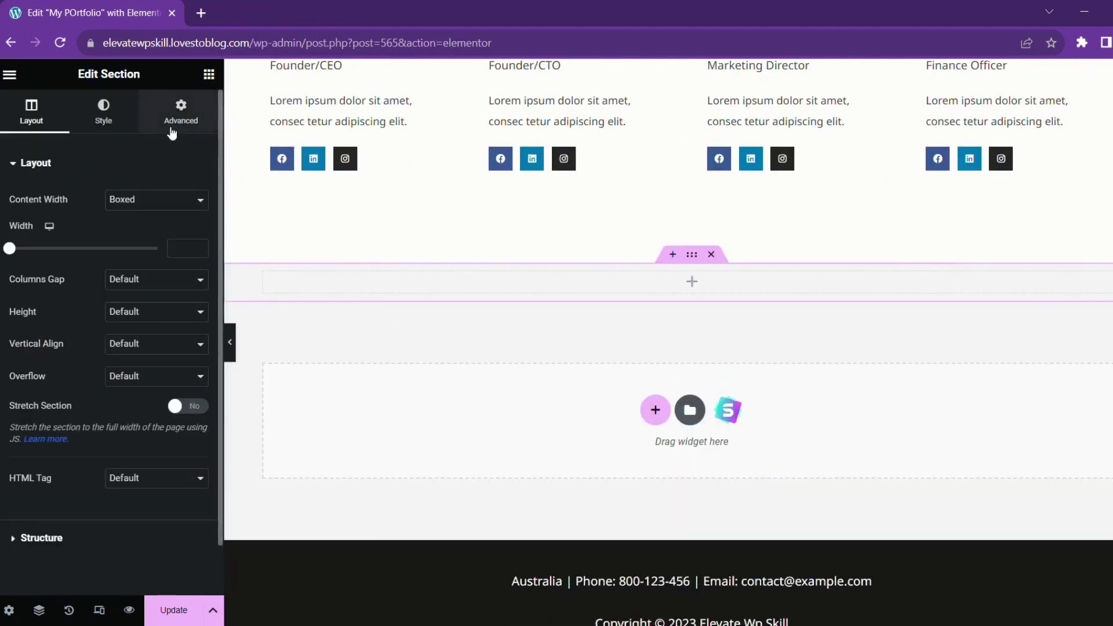
left_click(210, 75)
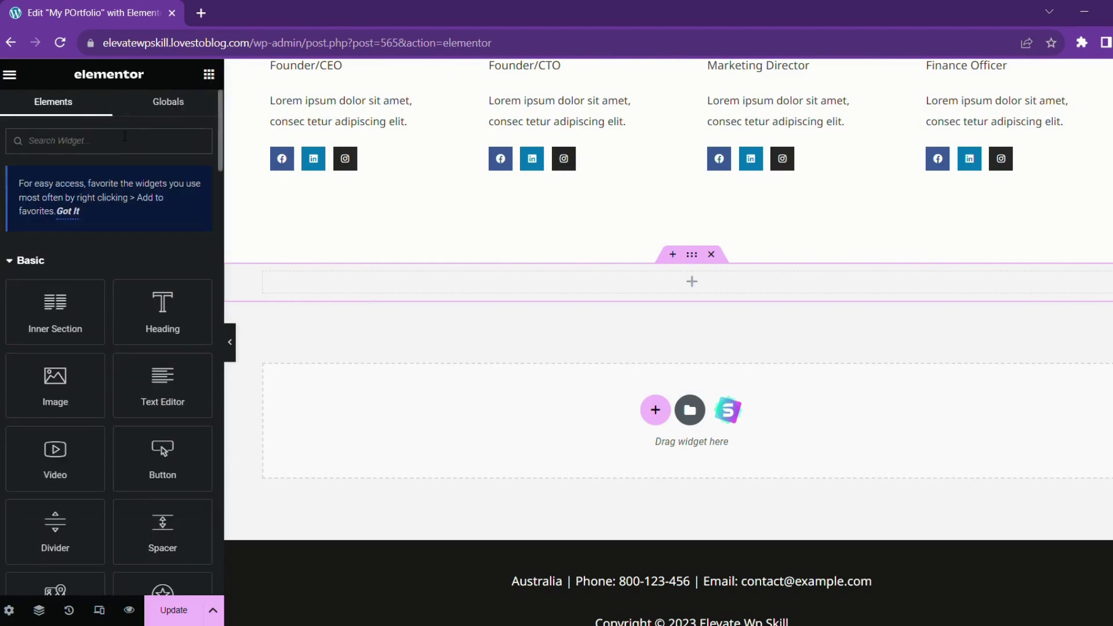
type("map")
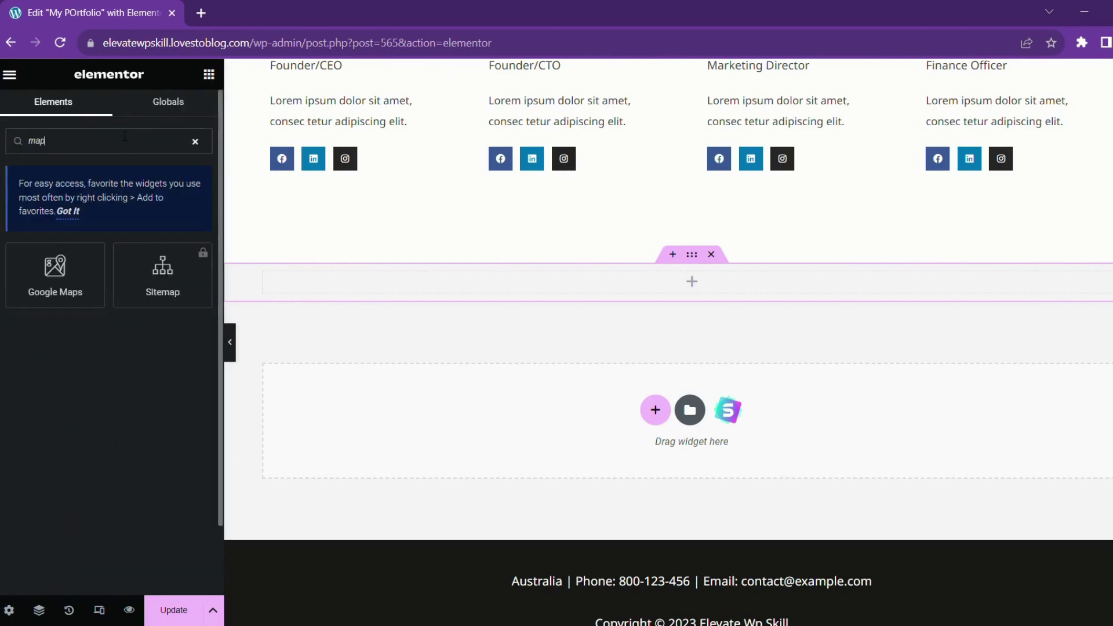
left_click(54, 270)
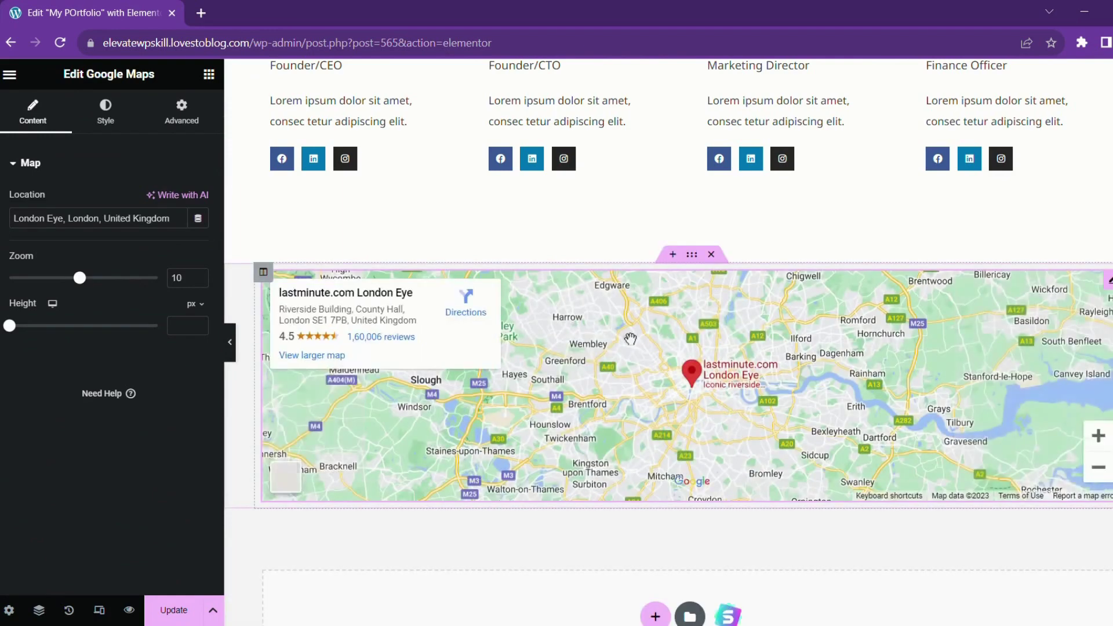
left_click(104, 222)
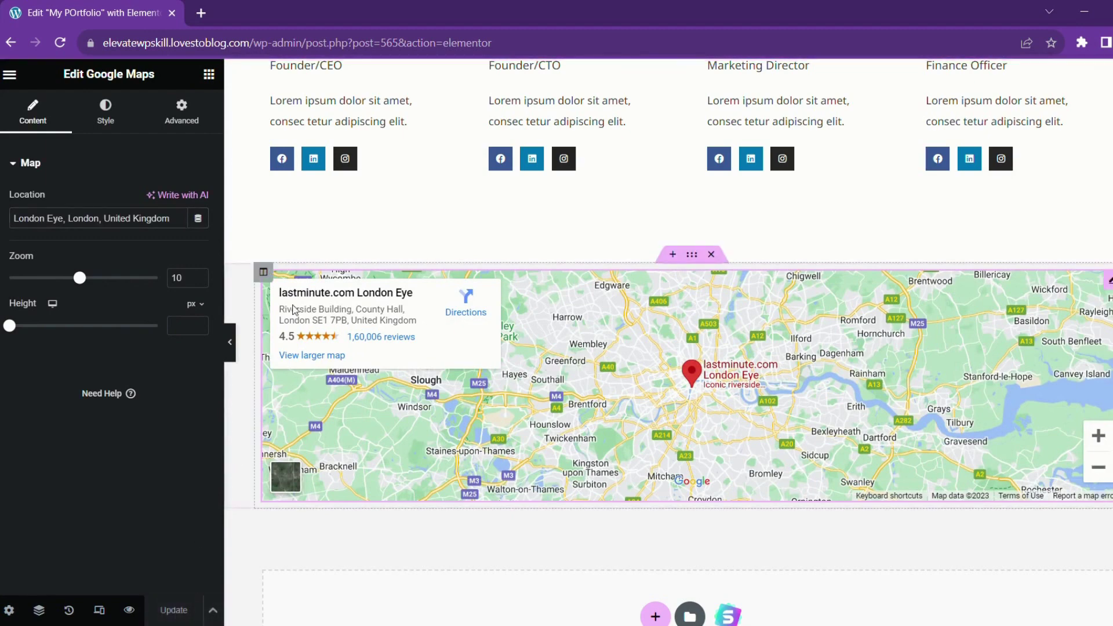
Check the London Eye map on the live /portfolio/ page in a new tab.
left_click(199, 13)
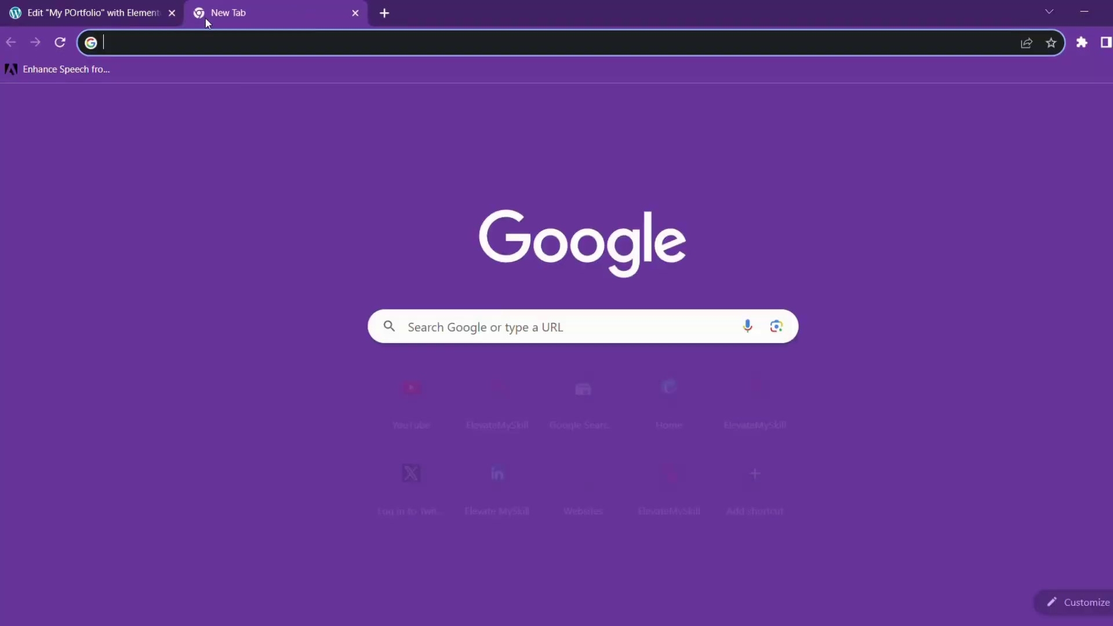
type("elevatewpskill.lovestoblog.com/portfolio/")
key("Return")
scroll(329, 258, "down", 10)
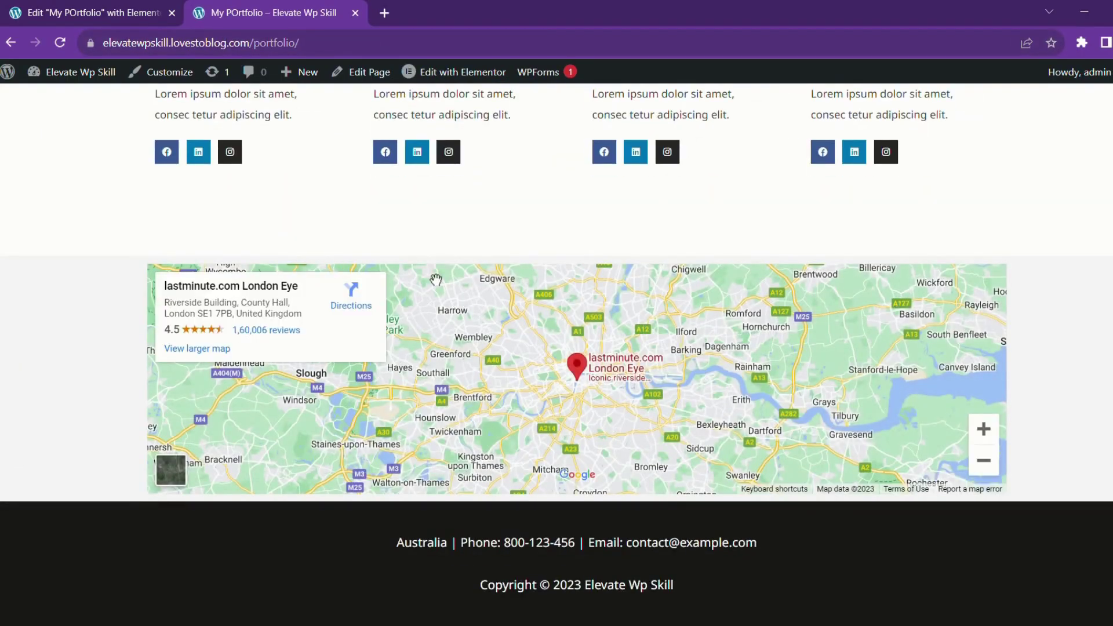
scroll(435, 281, "up", 2)
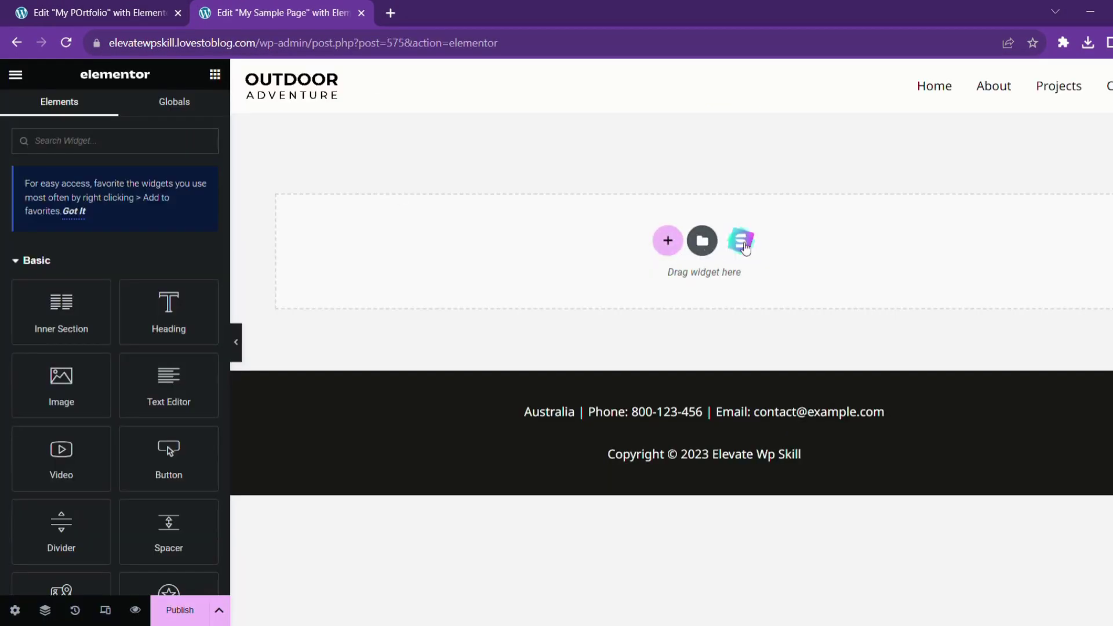
Search the template library for 'port' and import the ArchMasters Architecture template into My Sample Page.
left_click(746, 248)
scroll(400, 403, "down", 2)
scroll(399, 403, "up", 3)
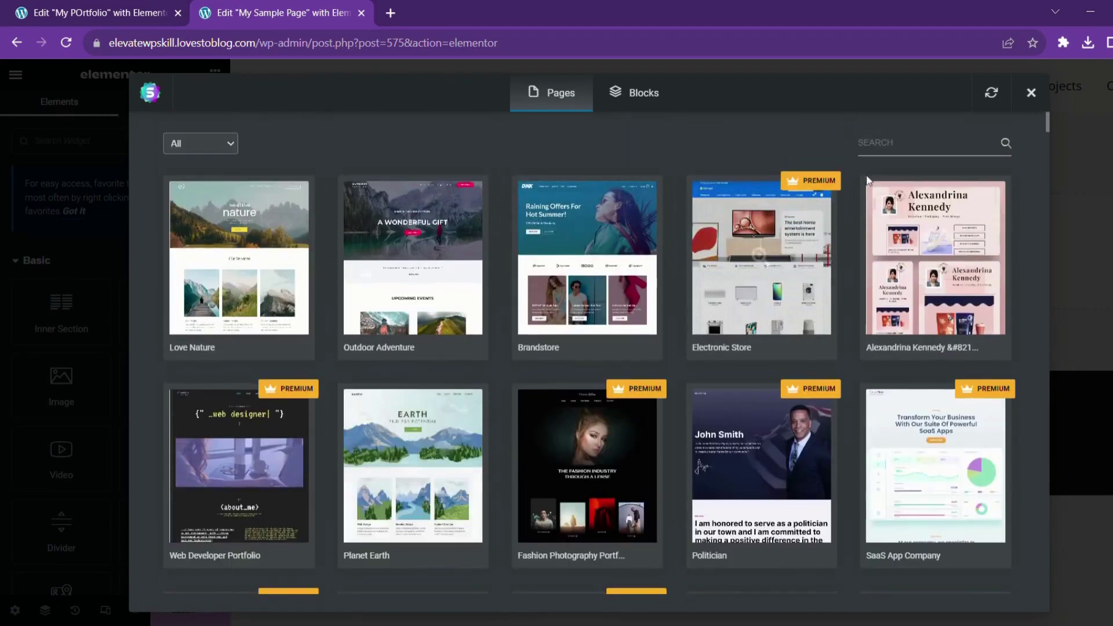
left_click(940, 152)
type("port")
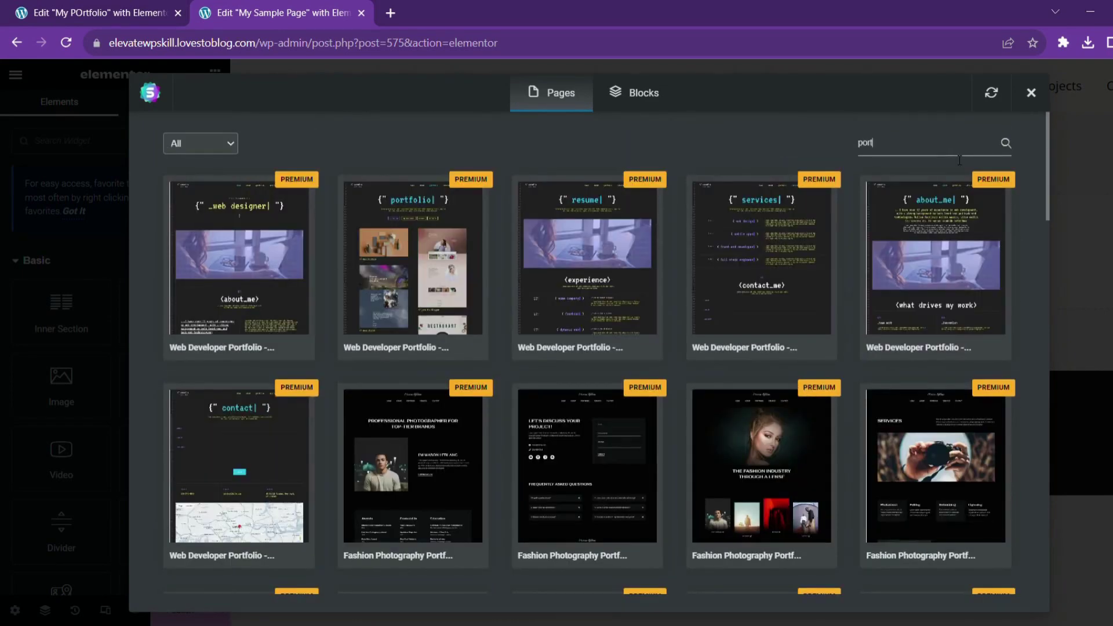
scroll(642, 325, "down", 5)
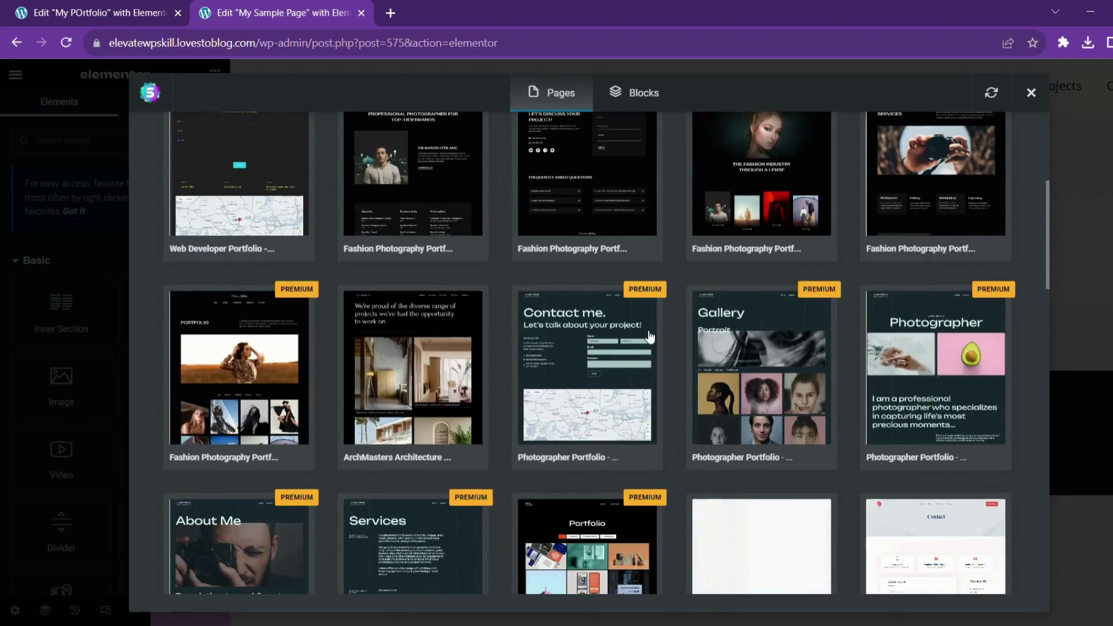
left_click(459, 354)
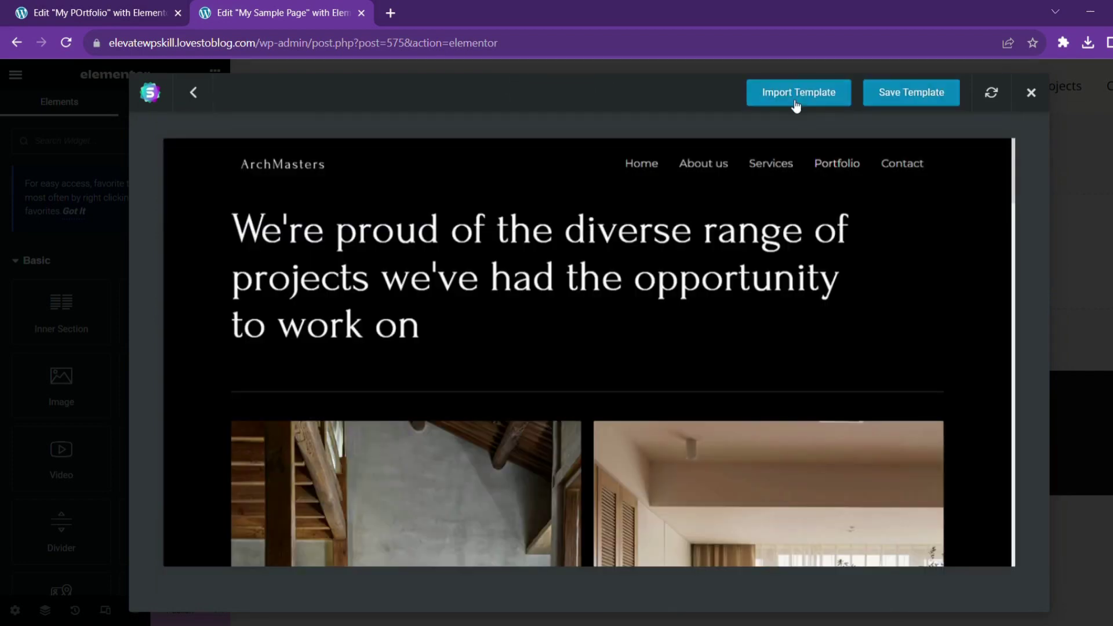
left_click(792, 106)
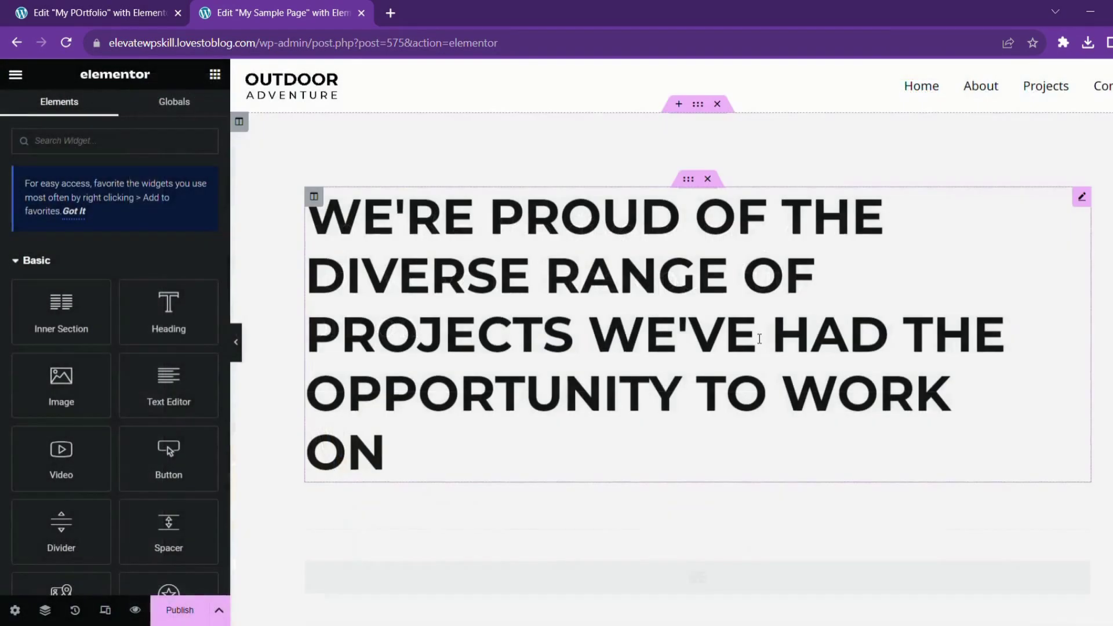
Scroll through the page to review the ArchMasters project photos and the Contact Us call-to-action.
scroll(748, 406, "down", 10)
scroll(731, 409, "up", 1)
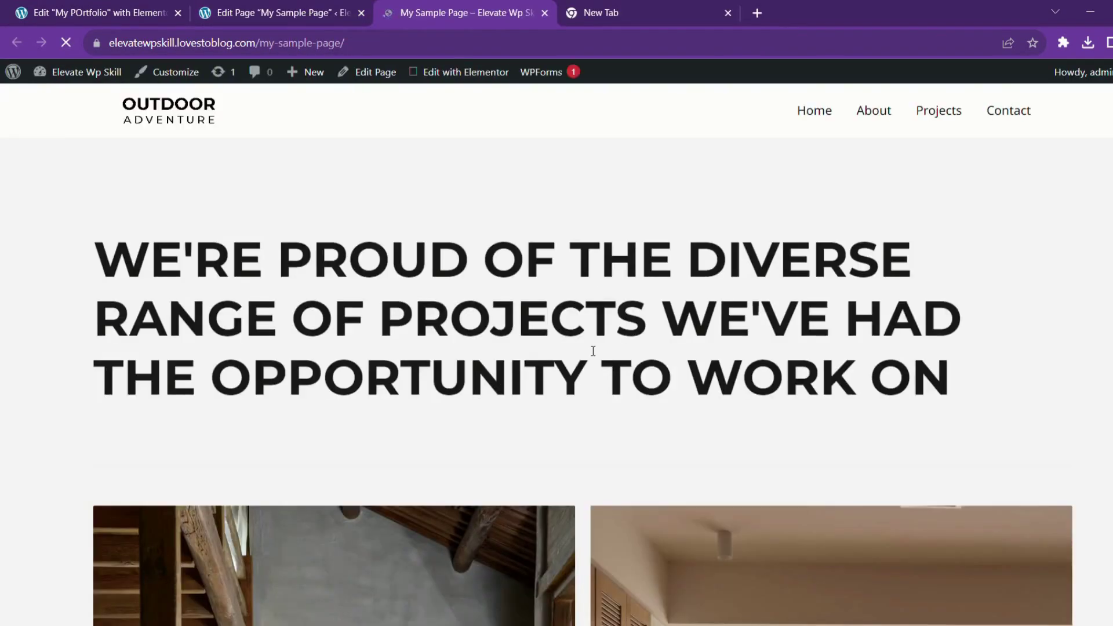
scroll(589, 352, "down", 5)
scroll(588, 352, "down", 15)
scroll(591, 352, "up", 18)
scroll(587, 344, "down", 9)
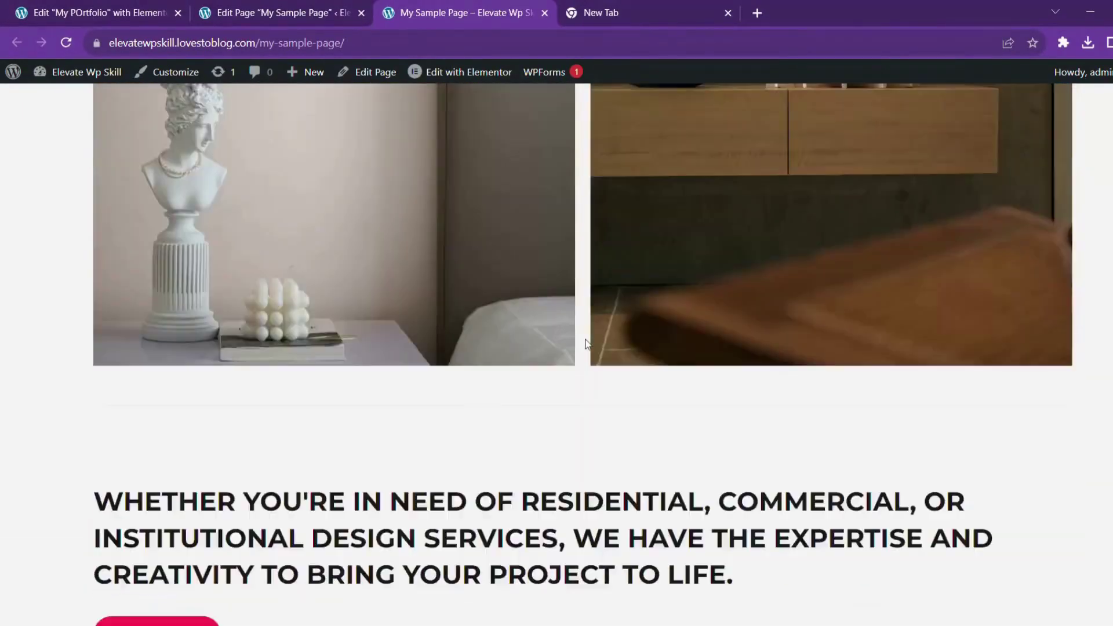